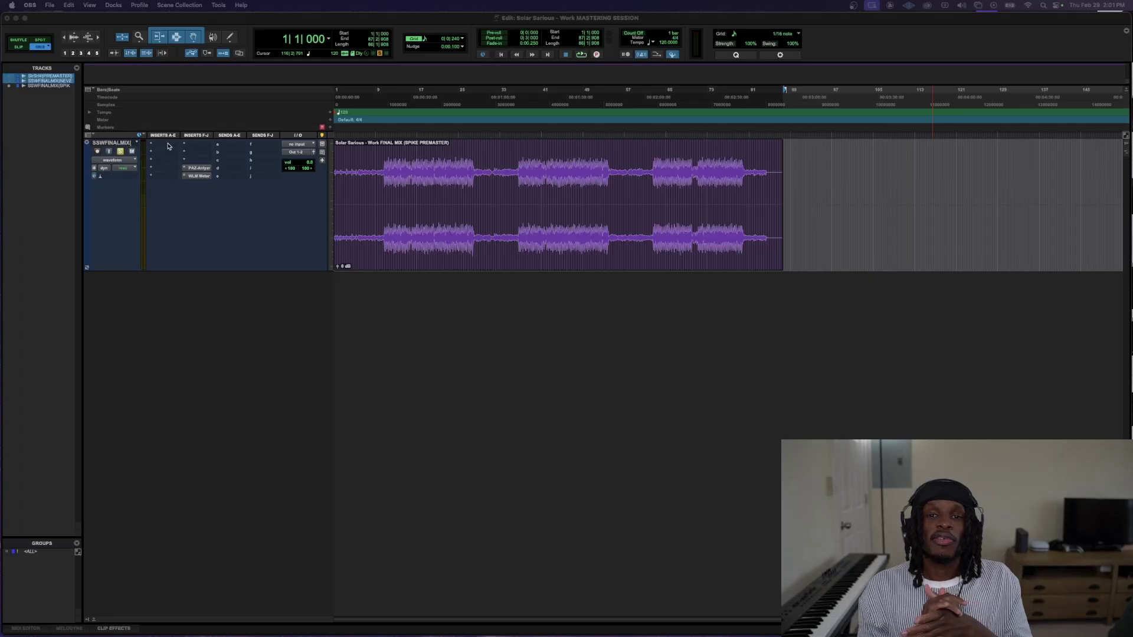
# - Insert the Ozone plug-in in the first insert slot of the final mix track
pyautogui.click(168, 146)
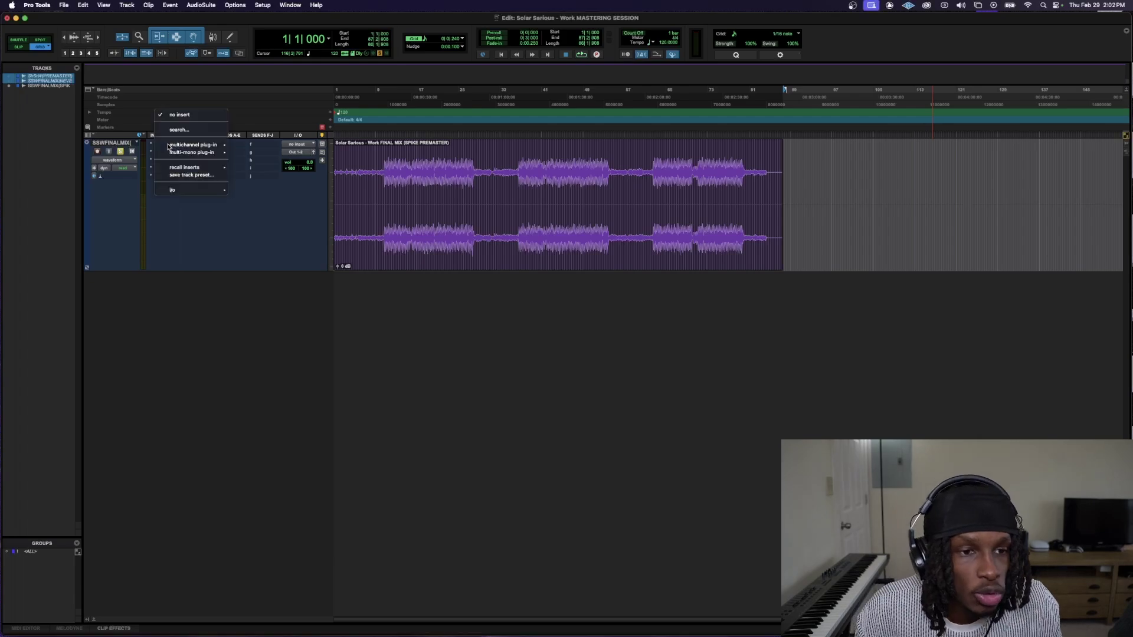
pyautogui.click(208, 134)
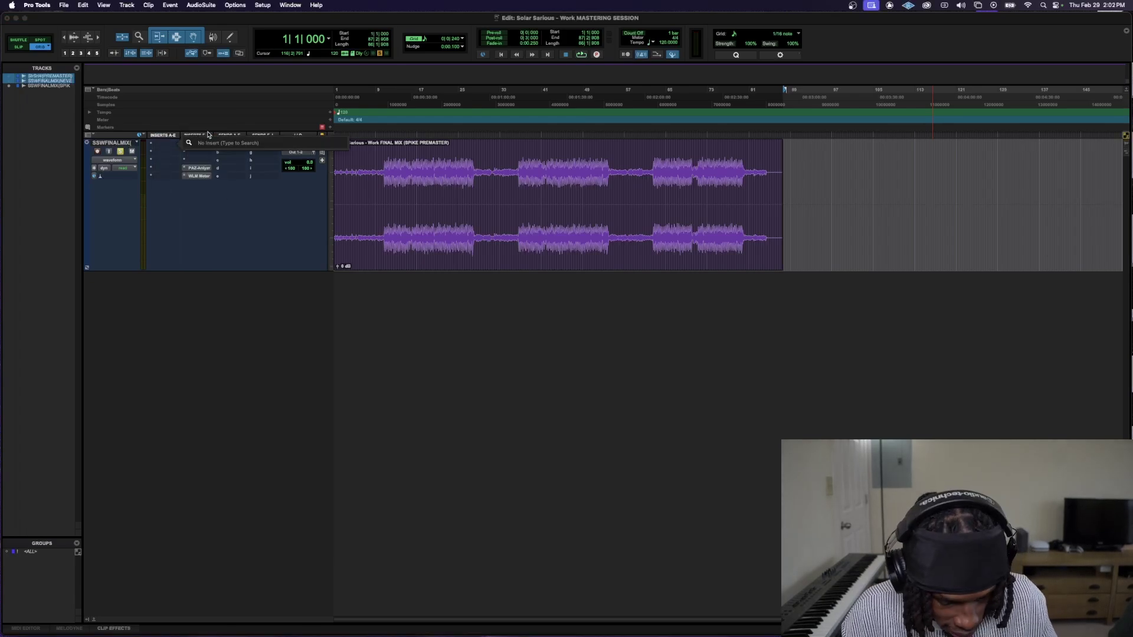
pyautogui.write('oz')
pyautogui.press('Escape')
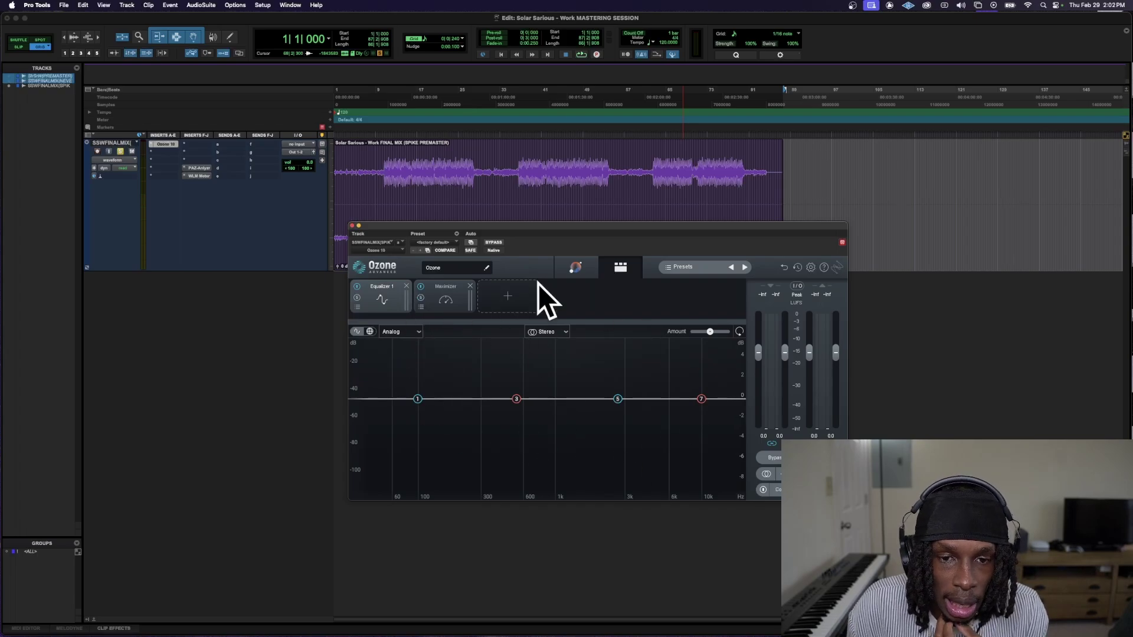
# - Add a Vintage Limiter module after the Maximizer in the Ozone signal chain
pyautogui.click(506, 295)
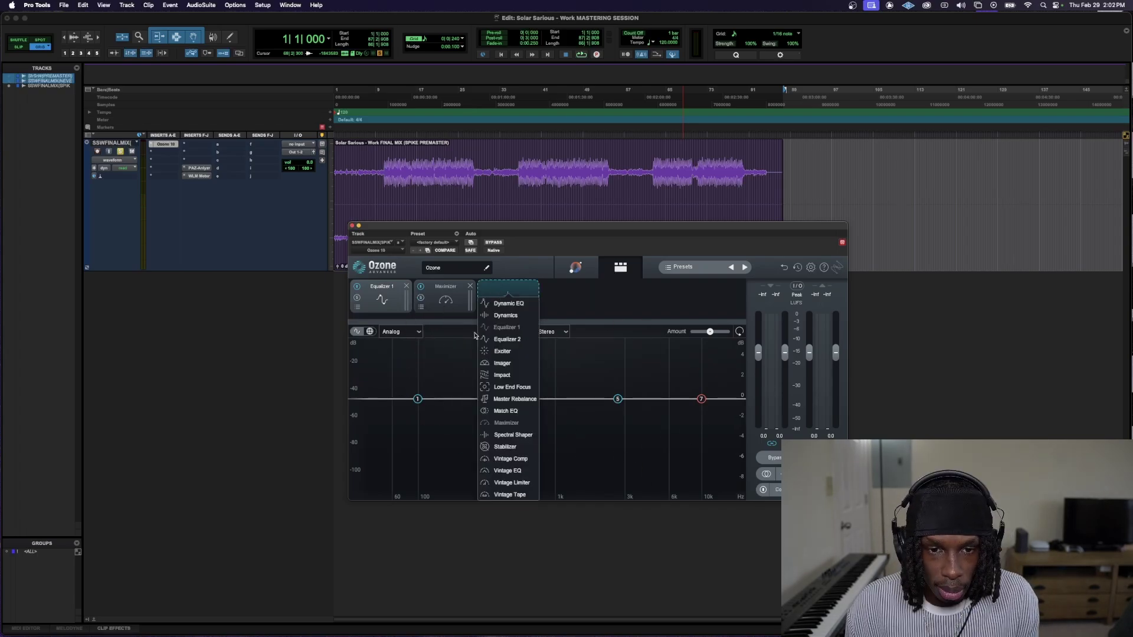
pyautogui.click(443, 286)
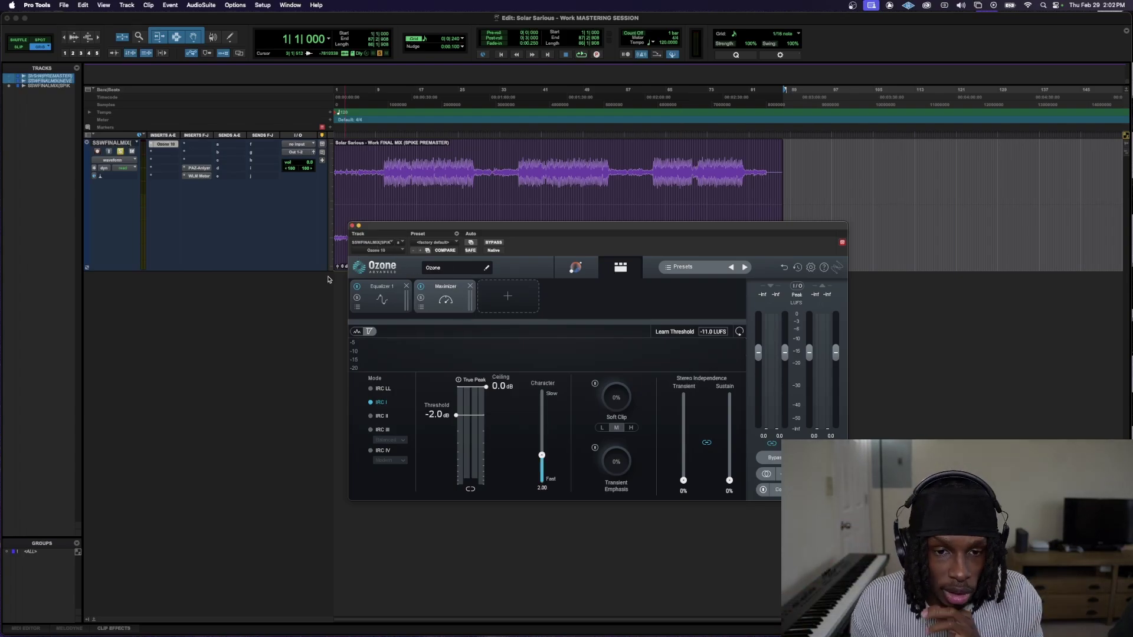
pyautogui.click(530, 303)
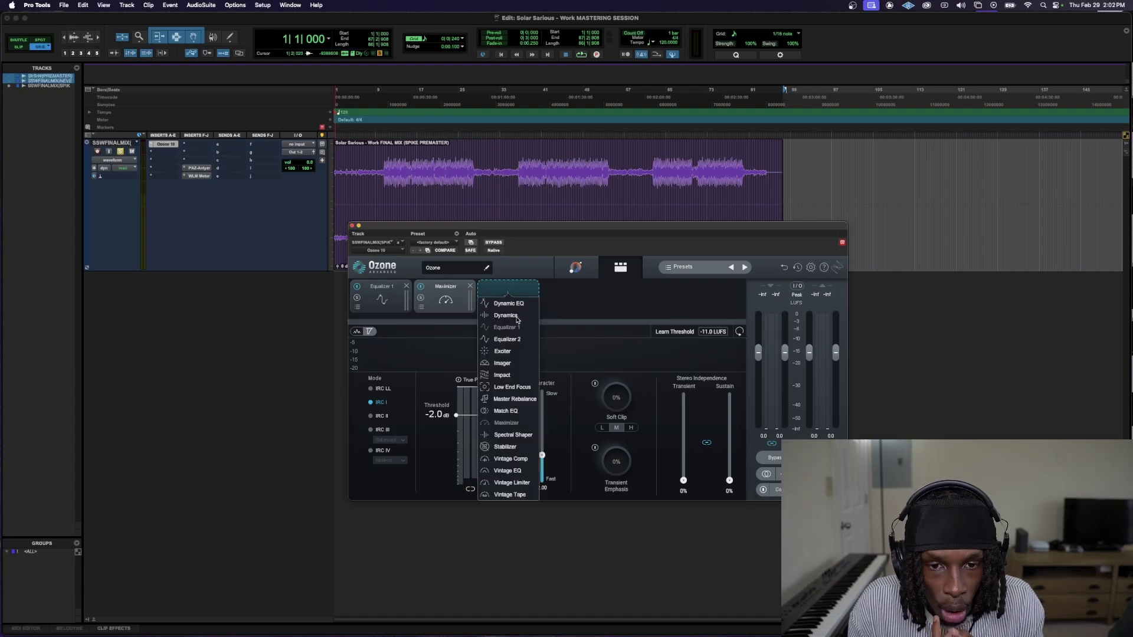
pyautogui.click(518, 483)
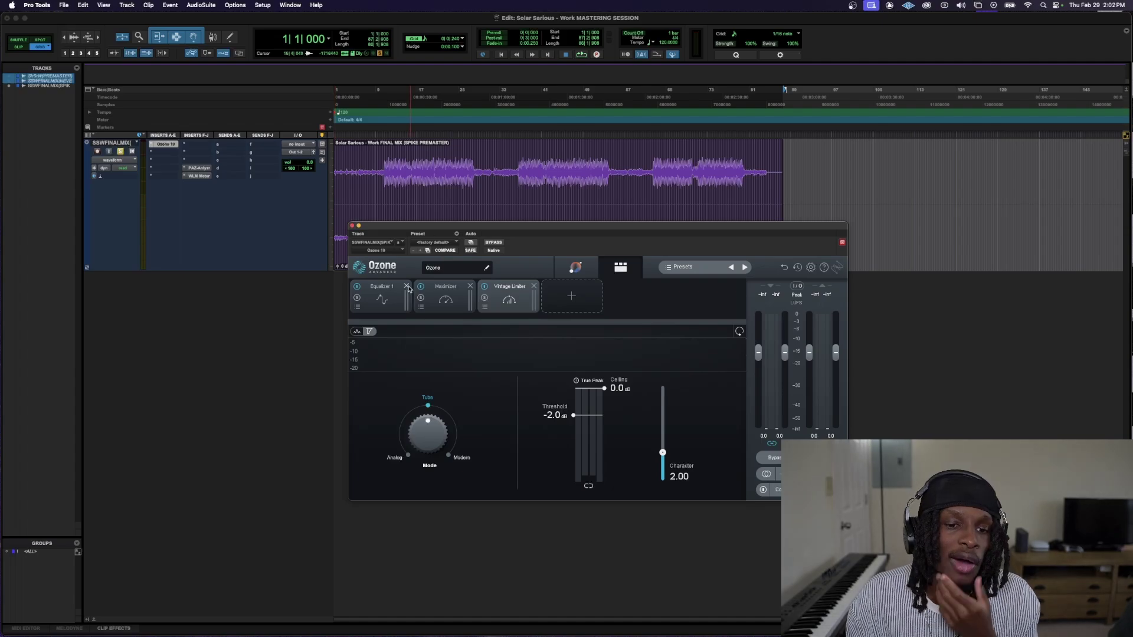
# - Add an Equalizer 2 module and place it directly after Equalizer 1, before the Maximizer
pyautogui.click(387, 291)
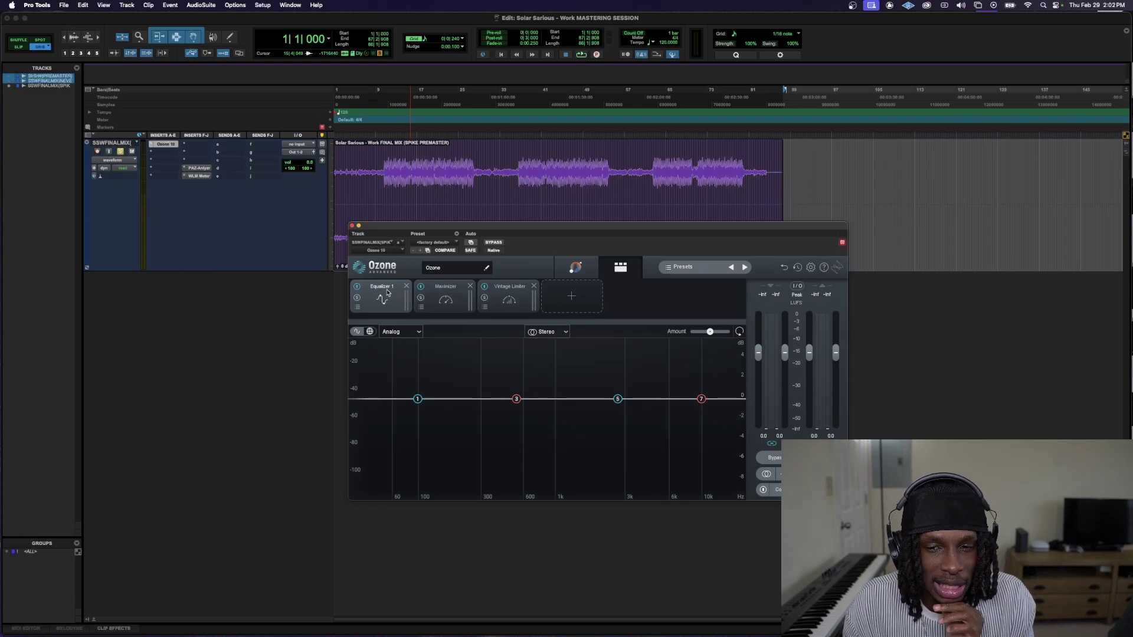
pyautogui.click(673, 269)
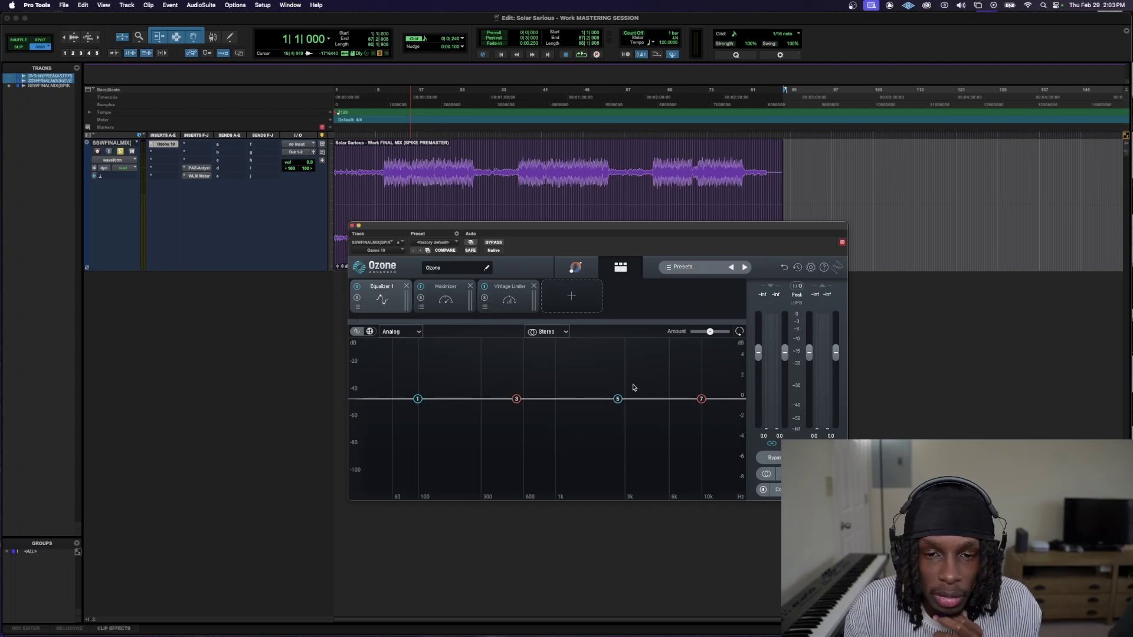
pyautogui.click(571, 296)
pyautogui.click(582, 344)
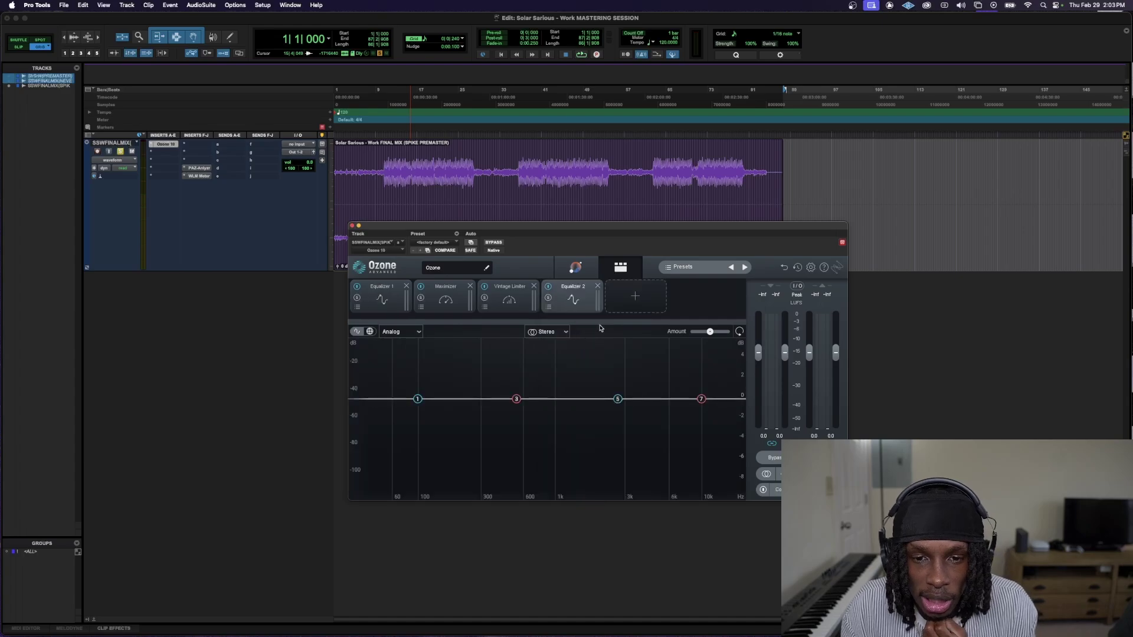
pyautogui.moveTo(575, 293); pyautogui.dragTo(435, 294)
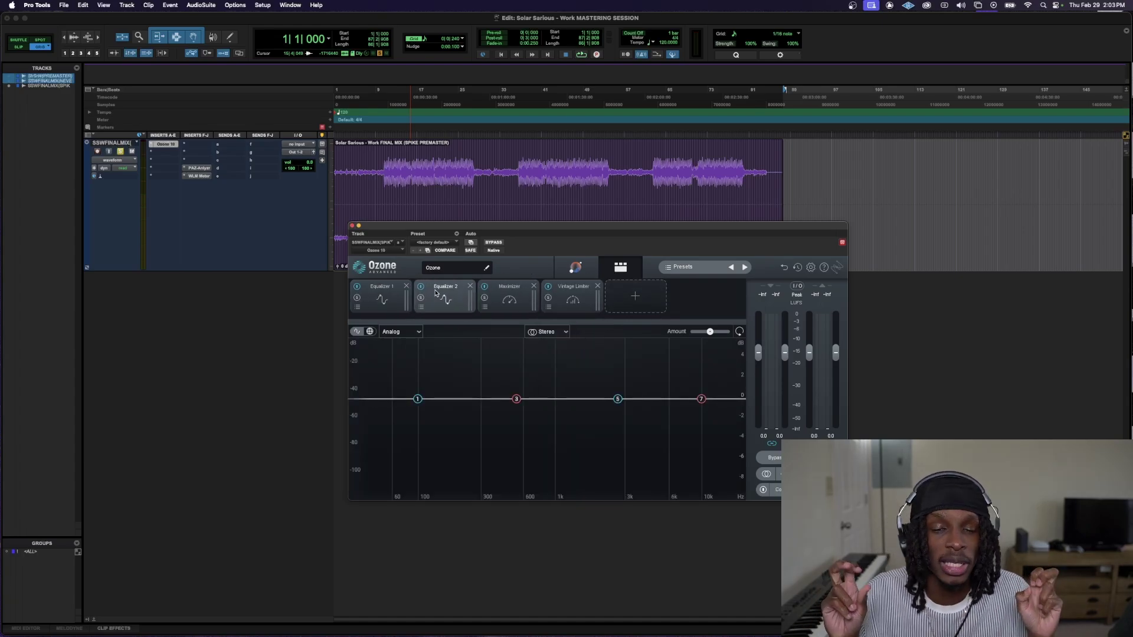
# - Add an Imager module and place it between Equalizer 2 and the Maximizer
pyautogui.click(639, 295)
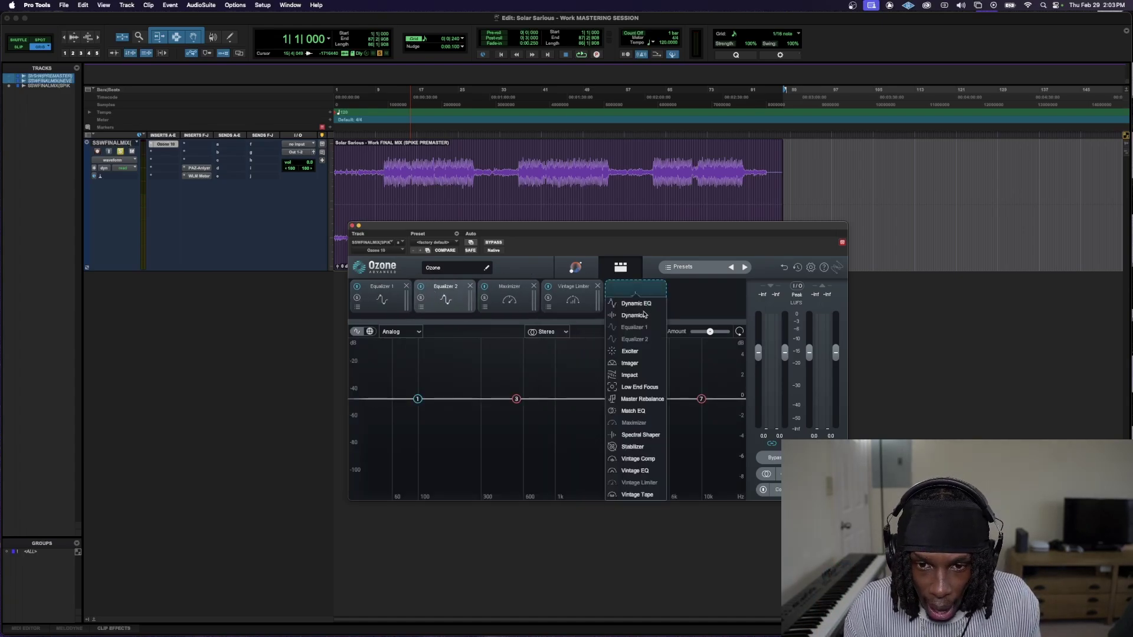
pyautogui.click(640, 366)
pyautogui.moveTo(630, 288); pyautogui.dragTo(507, 292)
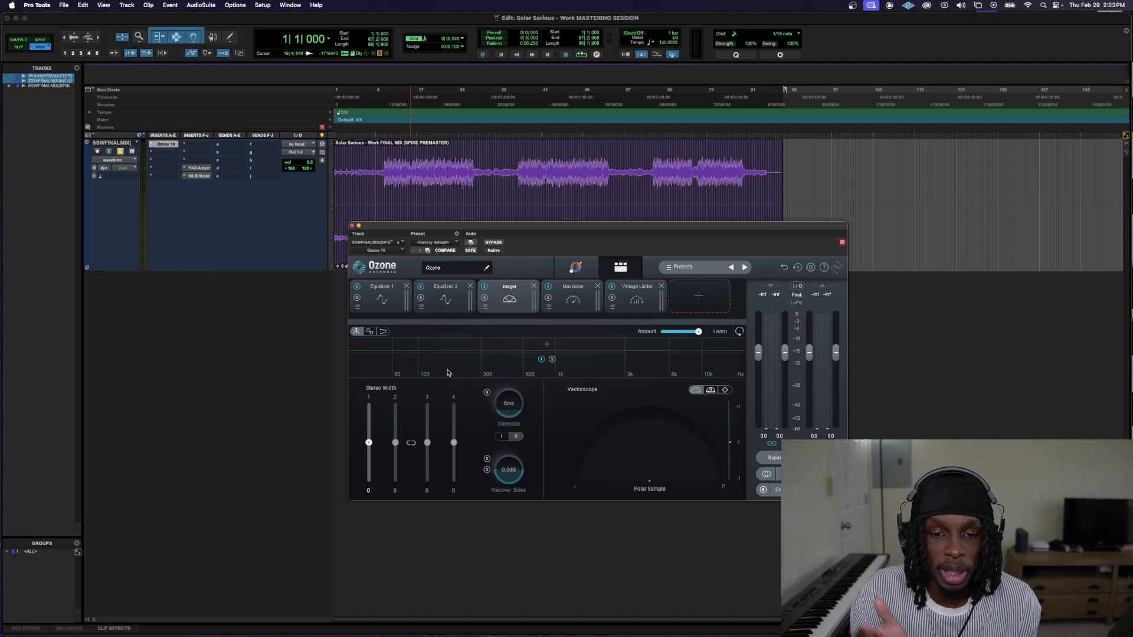
# - Add a Dynamics module and place it between Equalizer 2 and the Imager
pyautogui.click(694, 297)
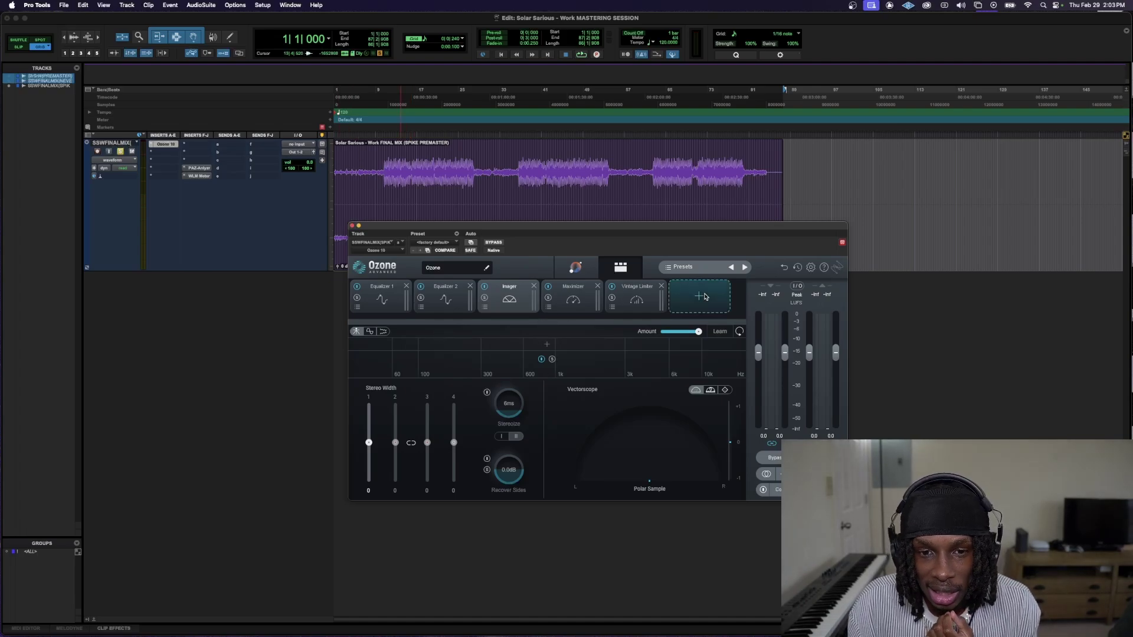
pyautogui.click(617, 287)
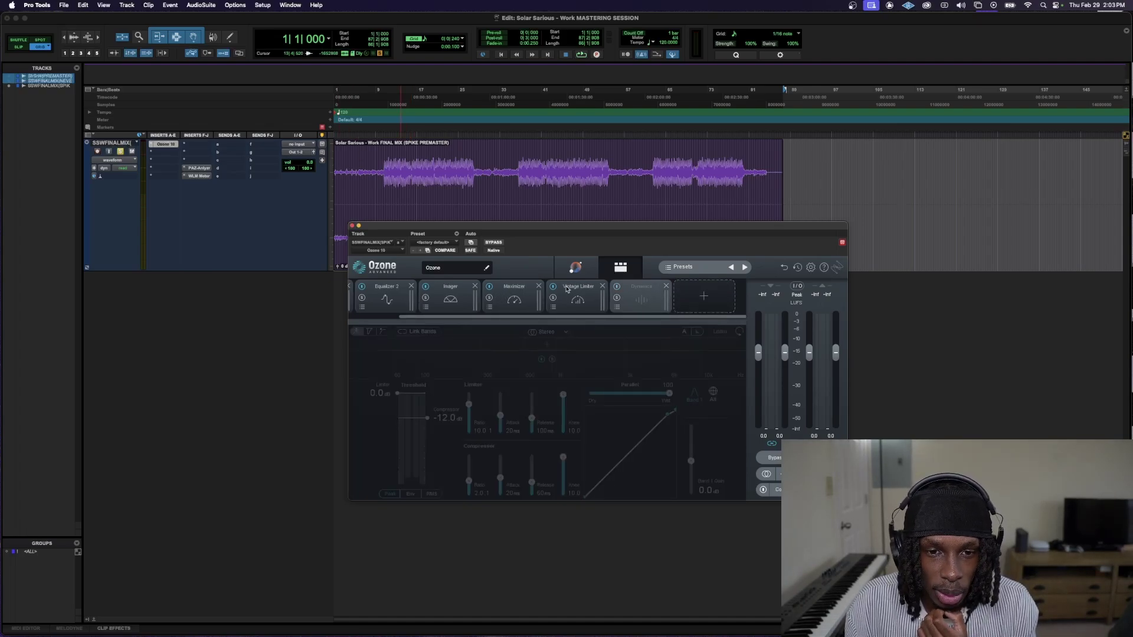
pyautogui.click(617, 286)
pyautogui.moveTo(619, 290); pyautogui.dragTo(404, 316)
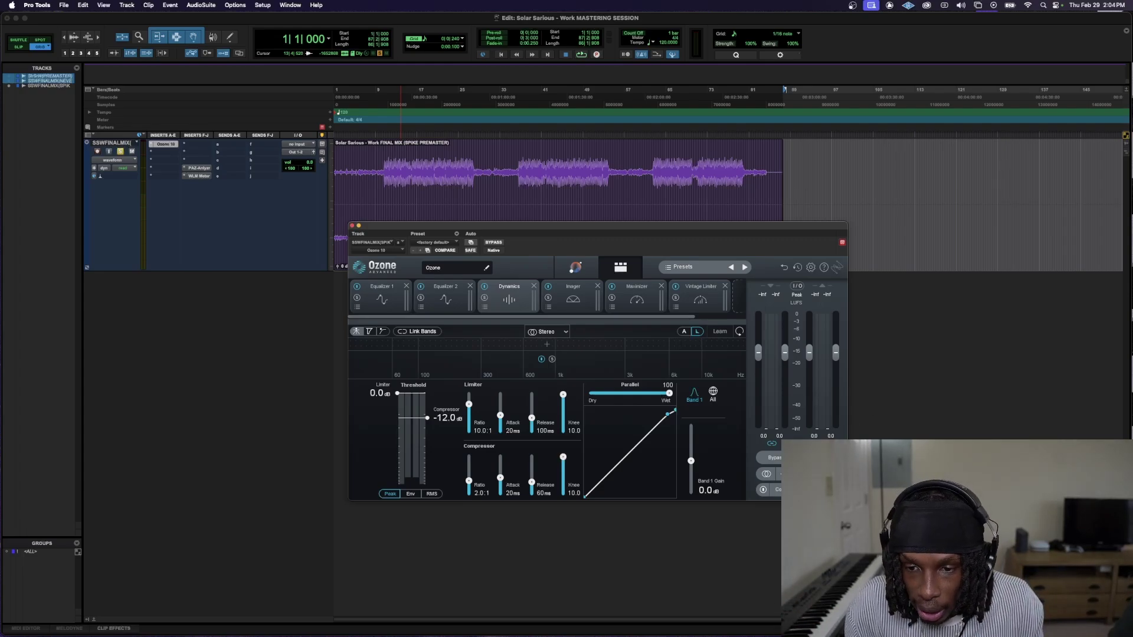
# - Load the file "Chris Brown - Stutter .wav" as Ozone's reference track, and return to the Equalizer 1 module
pyautogui.click(819, 473)
pyautogui.click(553, 446)
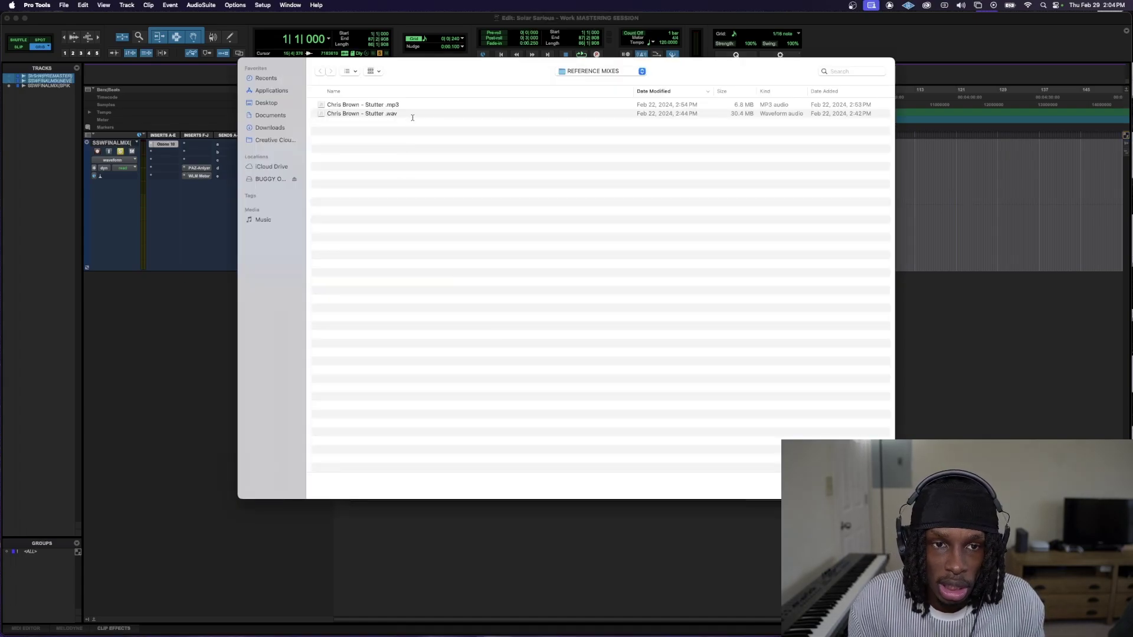
pyautogui.click(415, 114)
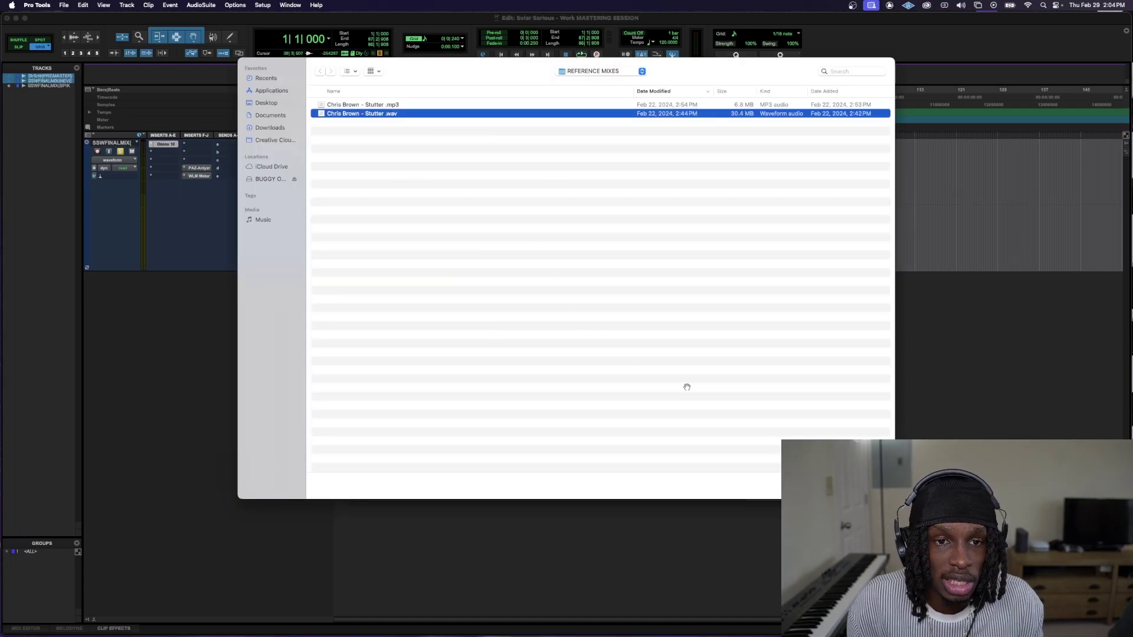
pyautogui.click(873, 486)
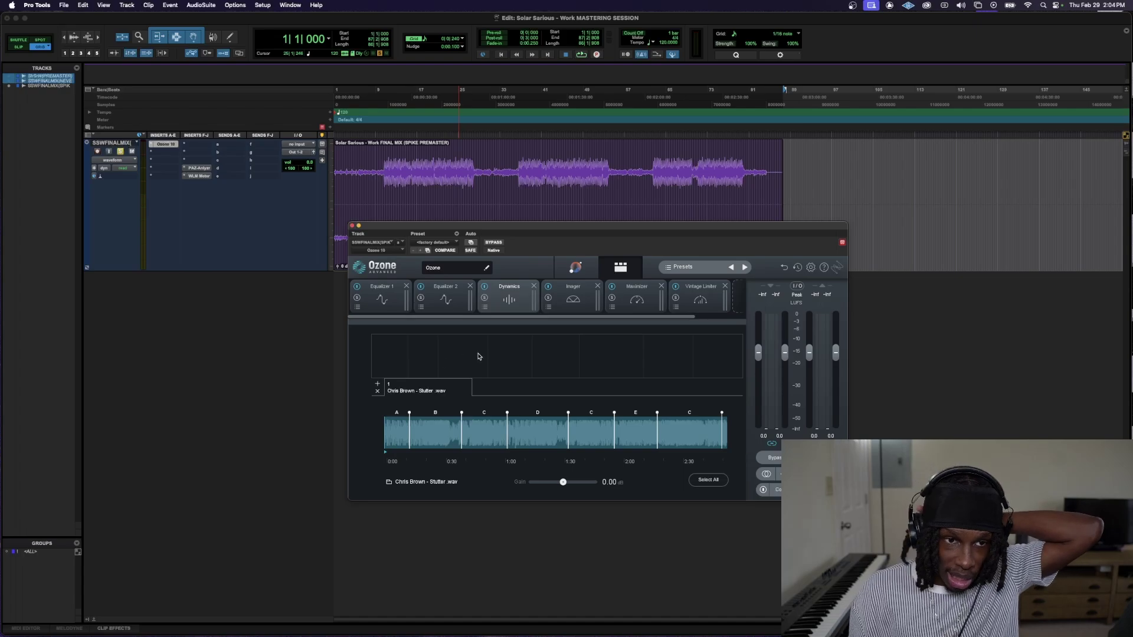
pyautogui.click(382, 296)
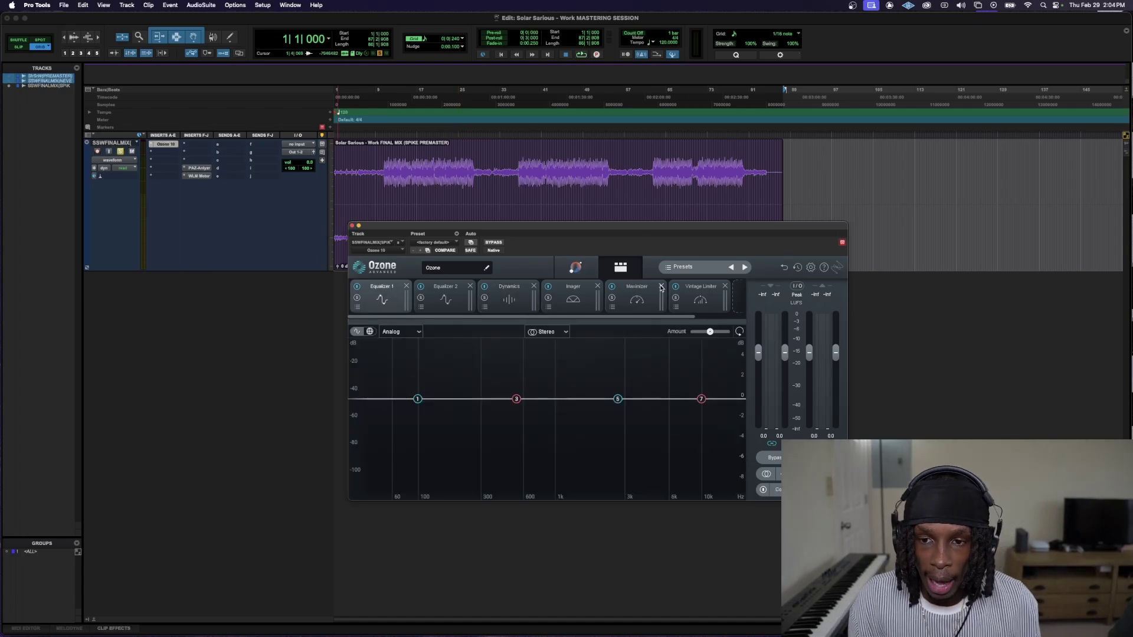
# - Open the WLM Meter on the track and arrange it beside the Ozone window without overlap
pyautogui.click(198, 176)
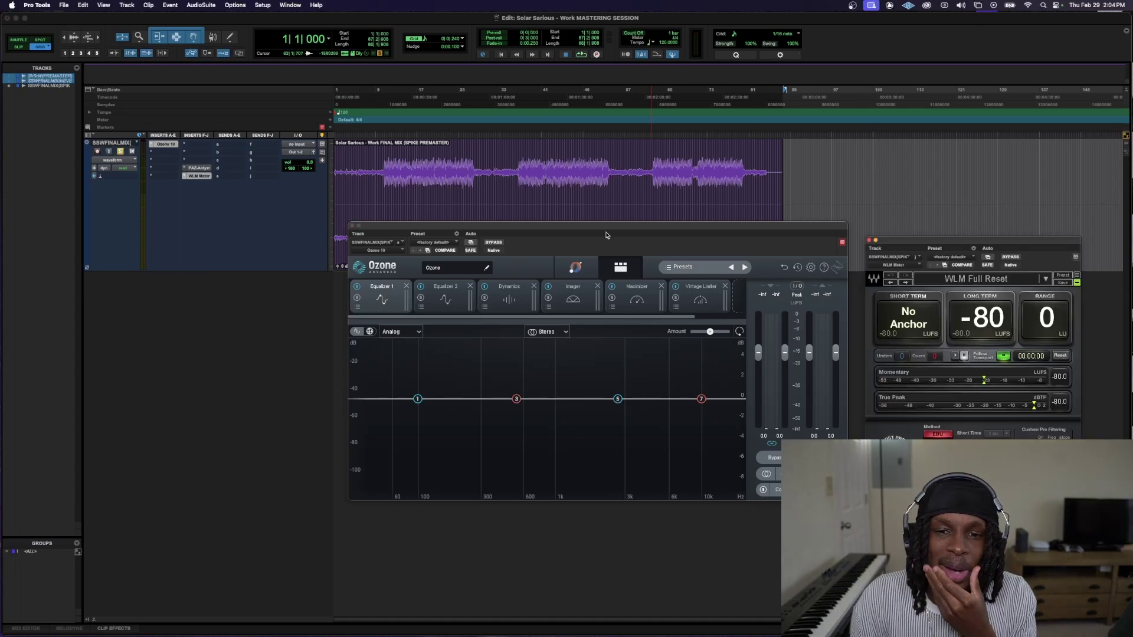
pyautogui.moveTo(618, 227); pyautogui.dragTo(490, 241)
pyautogui.moveTo(932, 242); pyautogui.dragTo(789, 257)
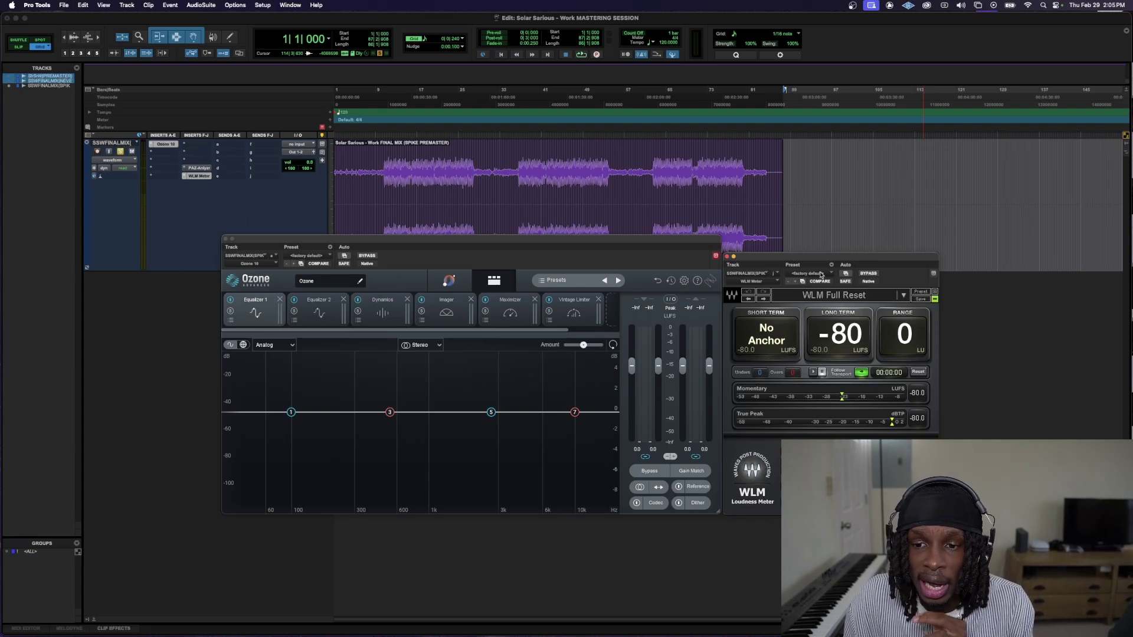
pyautogui.moveTo(850, 258); pyautogui.dragTo(957, 250)
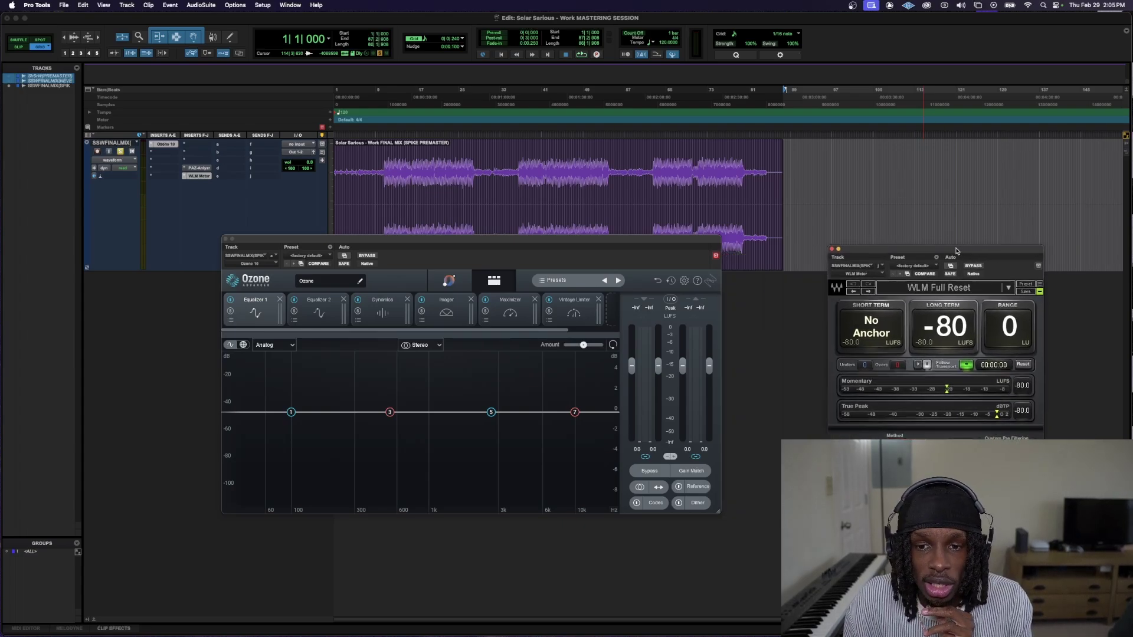
# - Select Integrated as the type in Ozone's I/O meter options
pyautogui.click(670, 301)
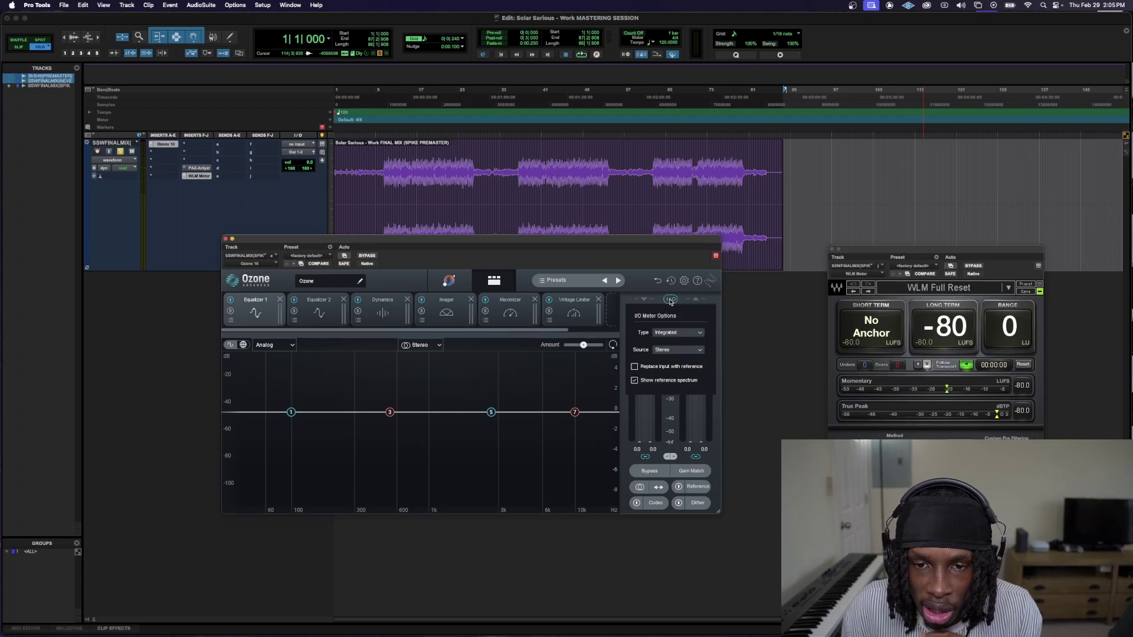
pyautogui.click(668, 333)
pyautogui.click(678, 337)
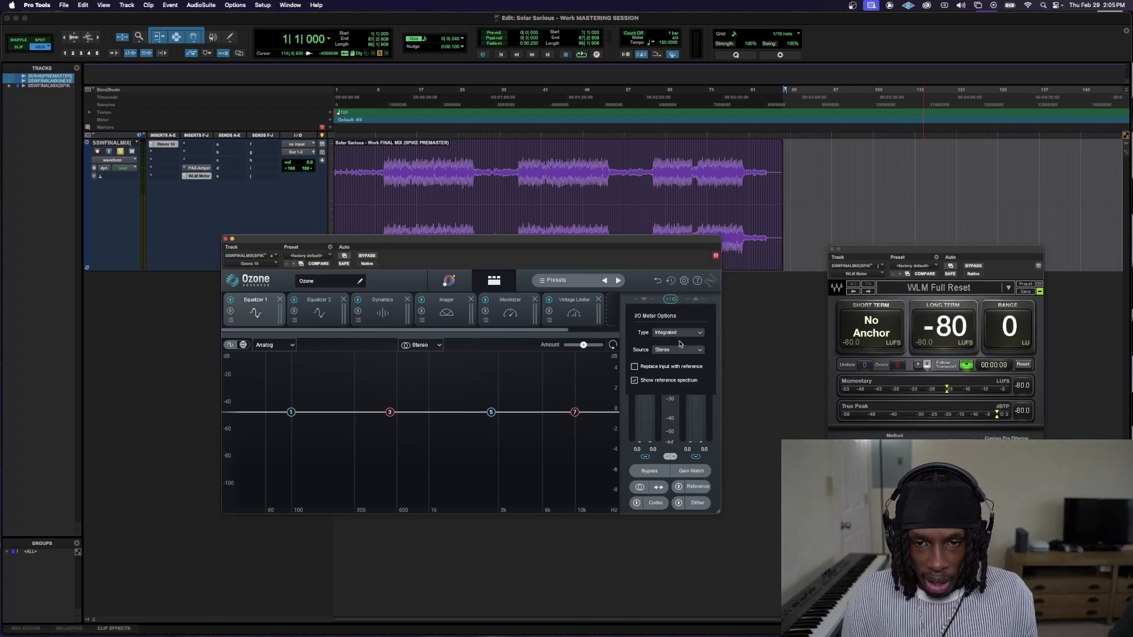
pyautogui.click(670, 299)
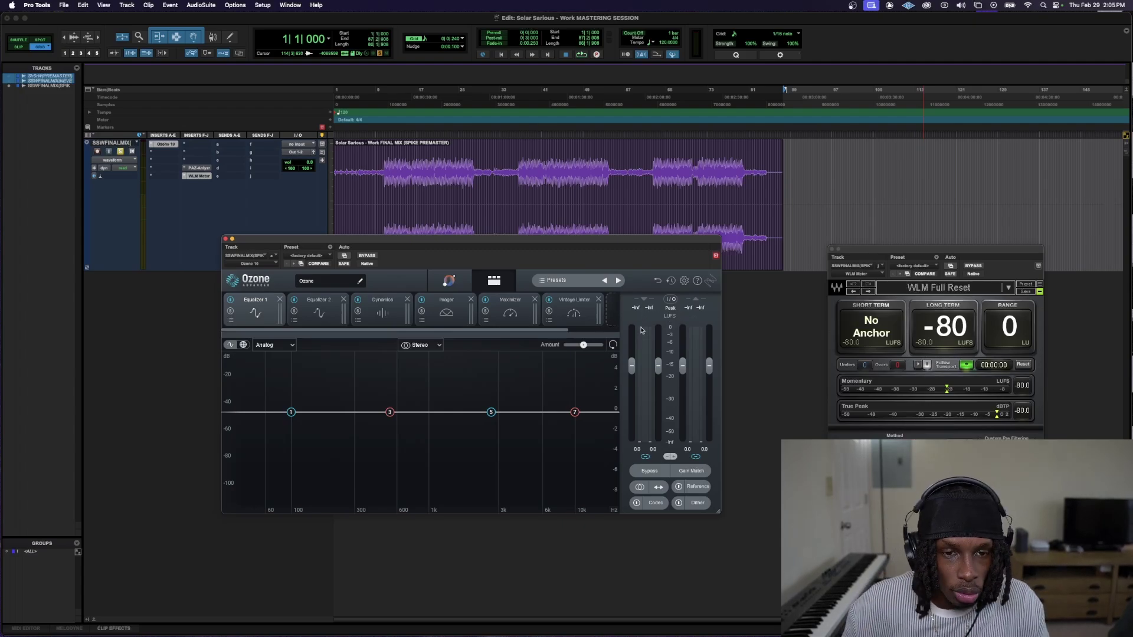
# - Bypass the Equalizer 1, Equalizer 2, Dynamics, Imager and Vintage Limiter modules, leaving only the Maximizer active
pyautogui.click(230, 299)
pyautogui.click(294, 300)
pyautogui.click(357, 299)
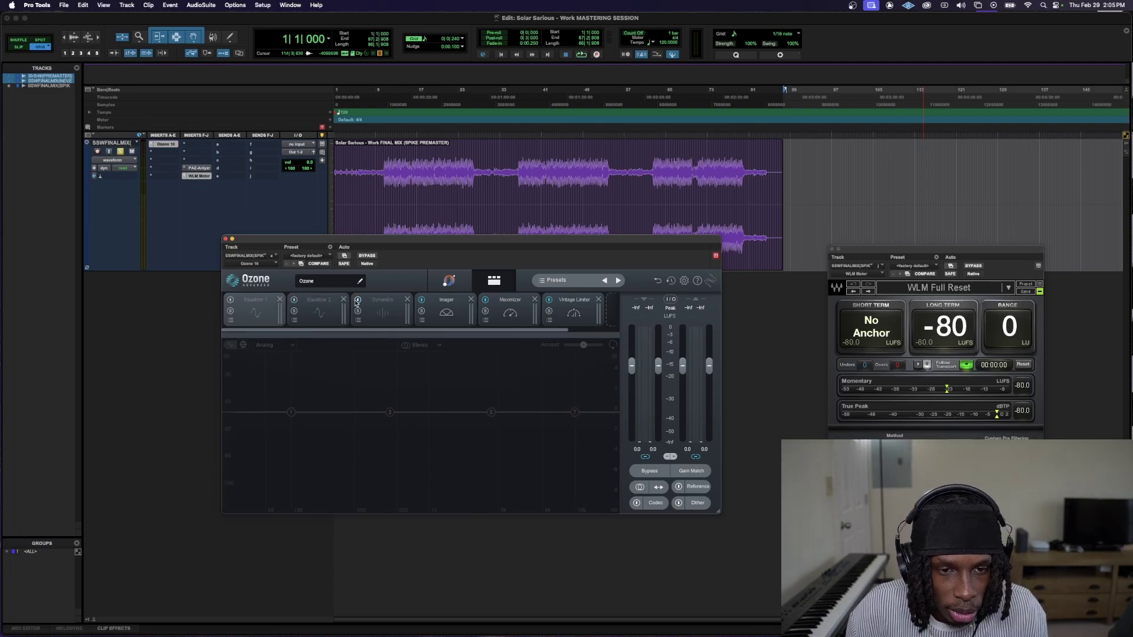
pyautogui.click(421, 300)
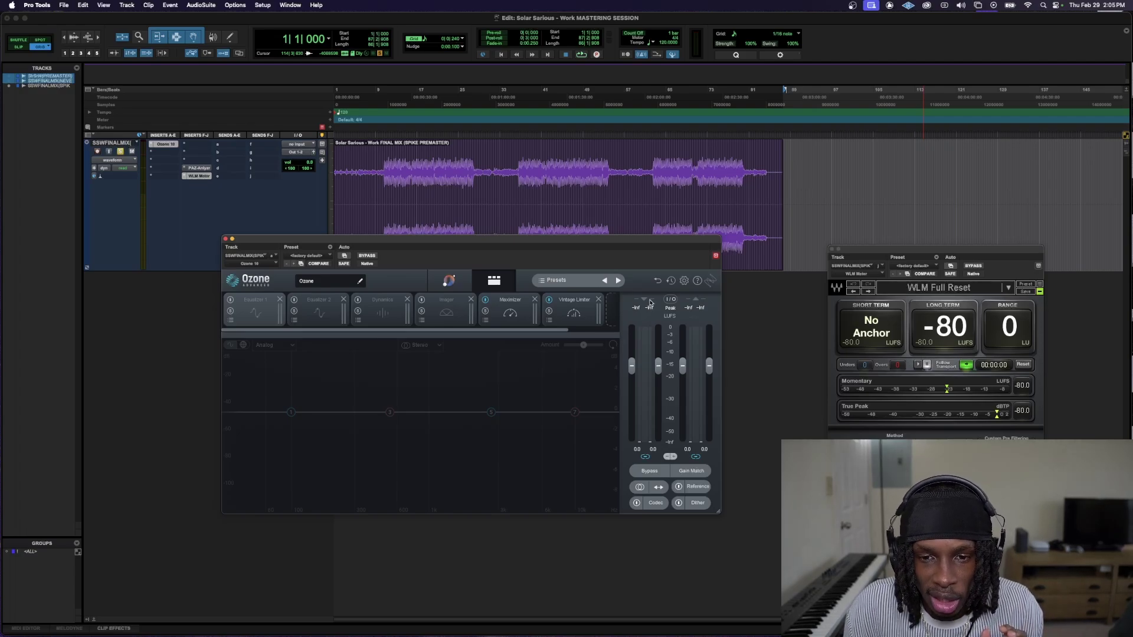
pyautogui.click(546, 299)
pyautogui.click(548, 300)
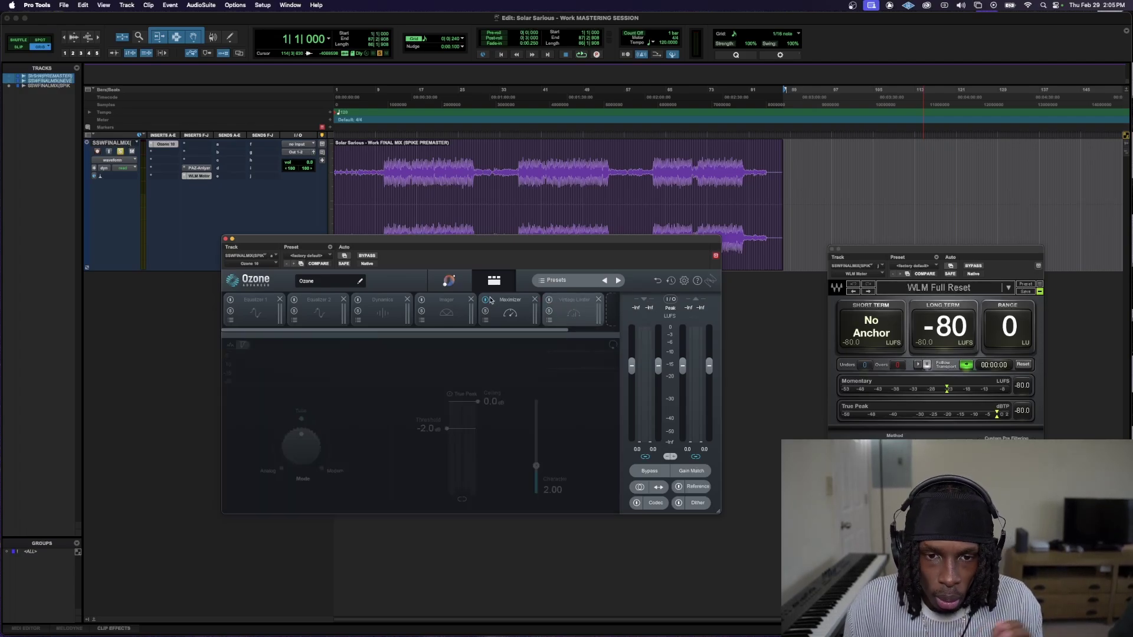
# - Play the loud section through the Maximizer, set its threshold to 0.0 dB and restart playback of the selection
pyautogui.click(501, 303)
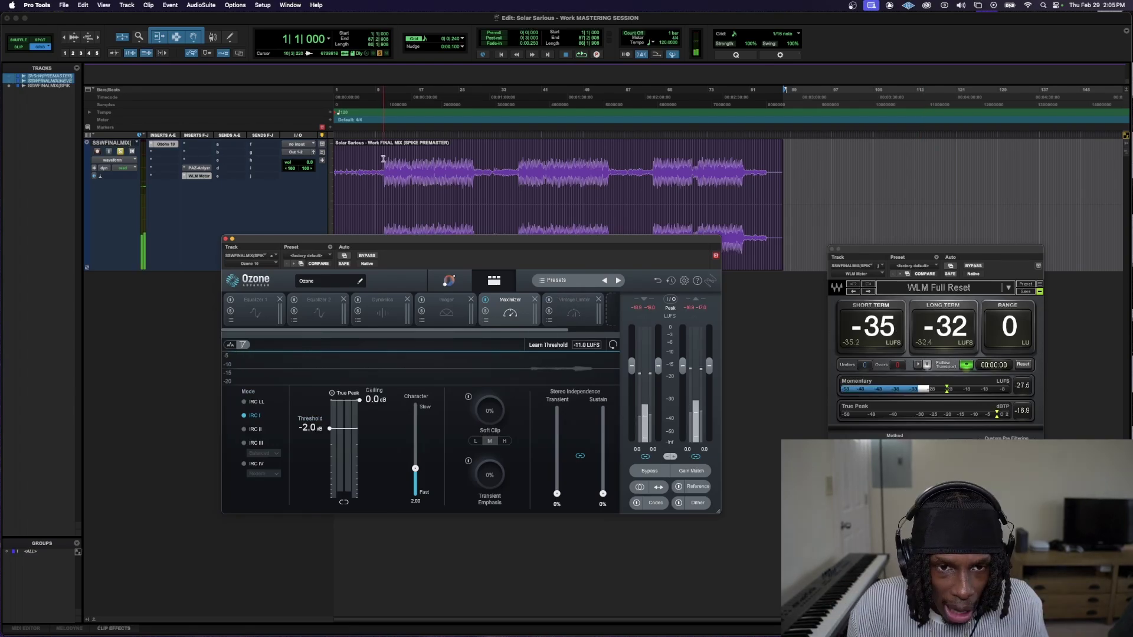
pyautogui.click(384, 157)
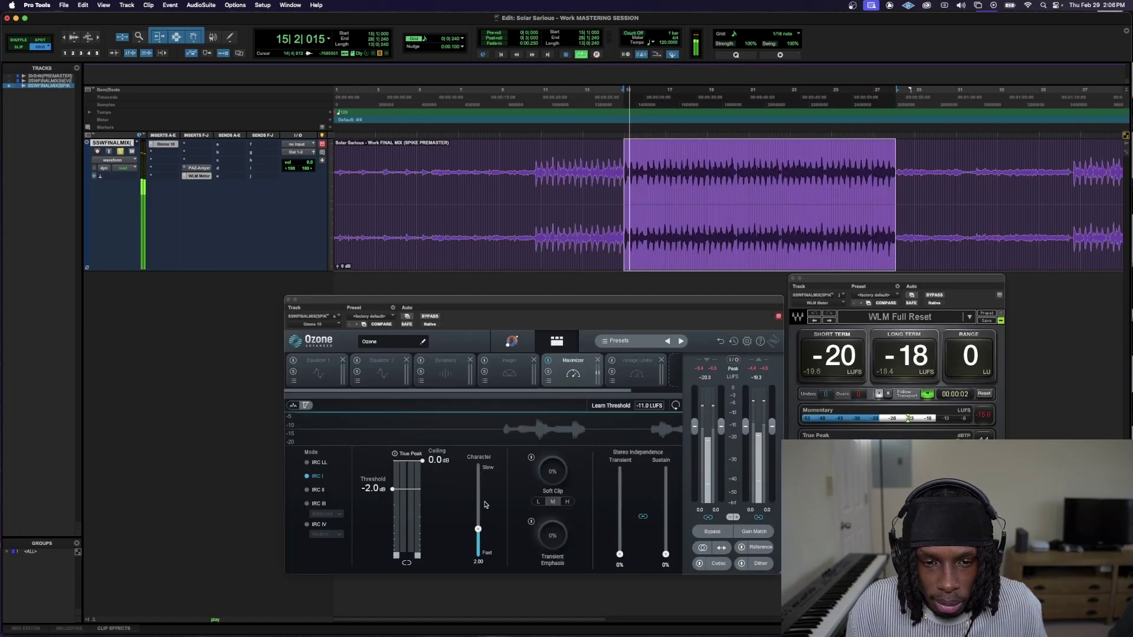
pyautogui.moveTo(392, 489); pyautogui.dragTo(392, 460)
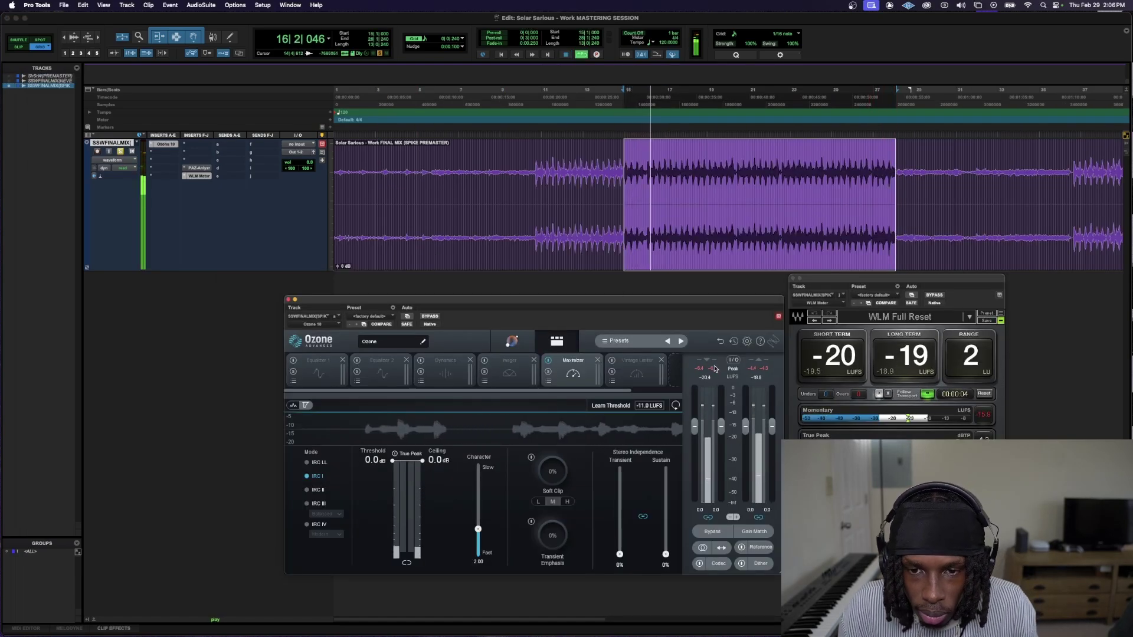
pyautogui.press('space')
pyautogui.press('space')
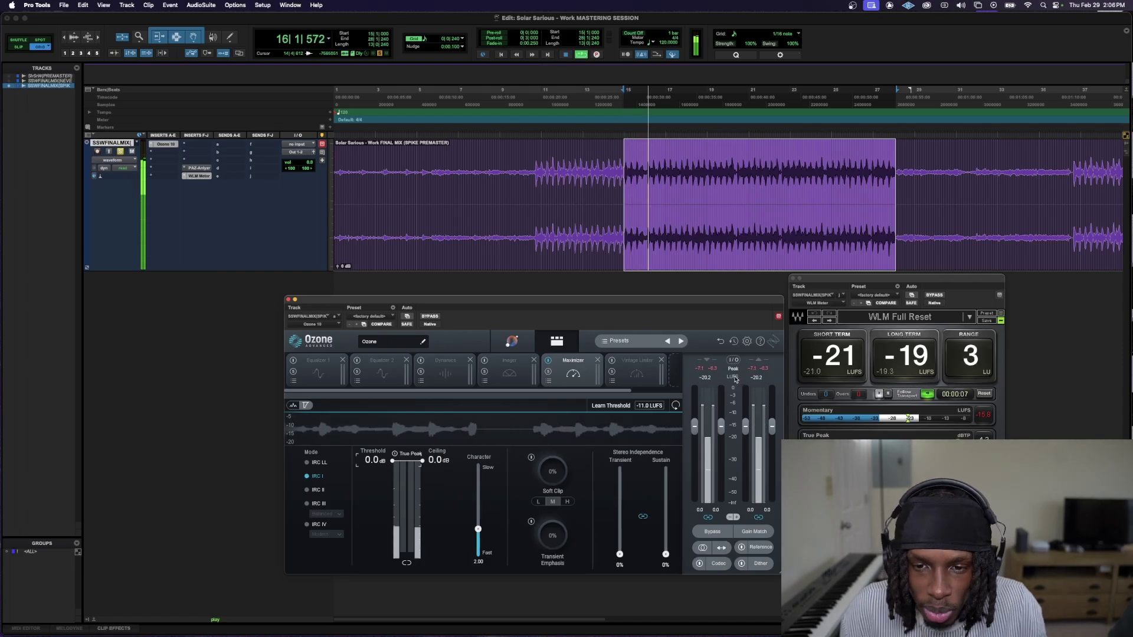
# - Extend the playback selection back to the start of the loud section near bar 11, and undo the clip separation
pyautogui.press('super+e')
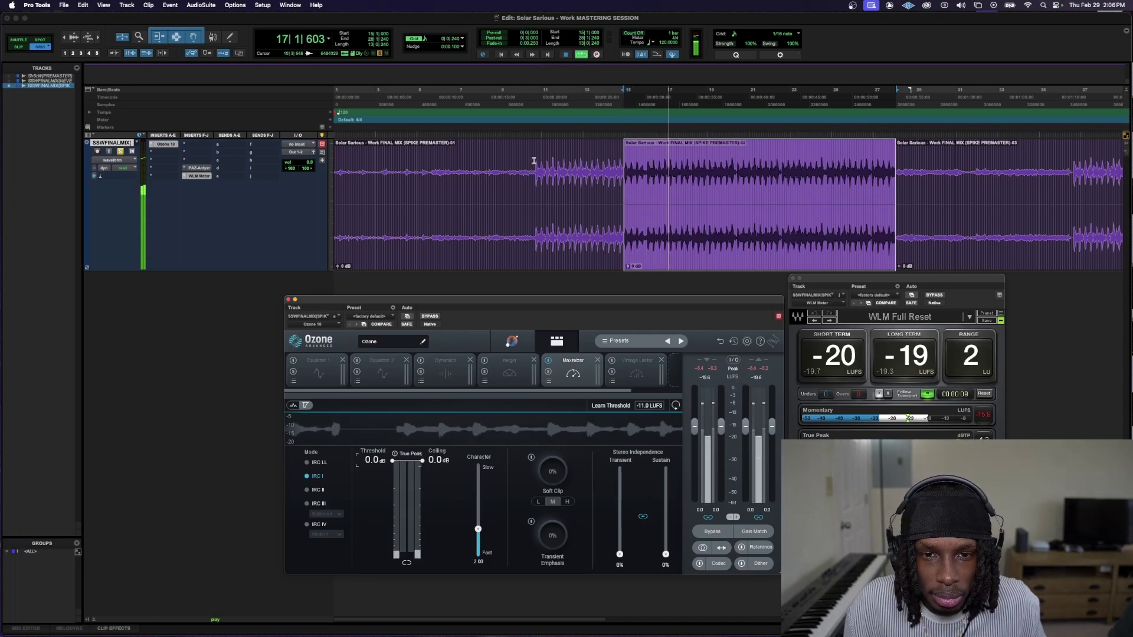
pyautogui.keyDown('shift'); pyautogui.click(534, 160); pyautogui.keyUp('shift')
pyautogui.press('super+z')
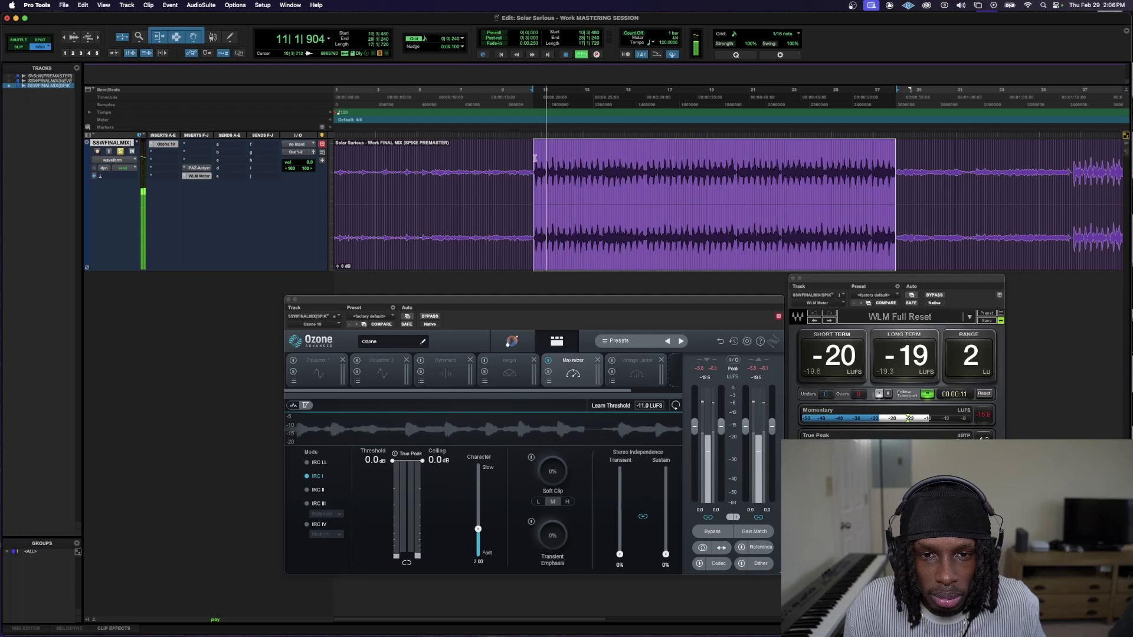
# - Restart playback of the loud section and switch the Maximizer through IRC III to IRC IV mode, keeping the Modern style
pyautogui.press('space')
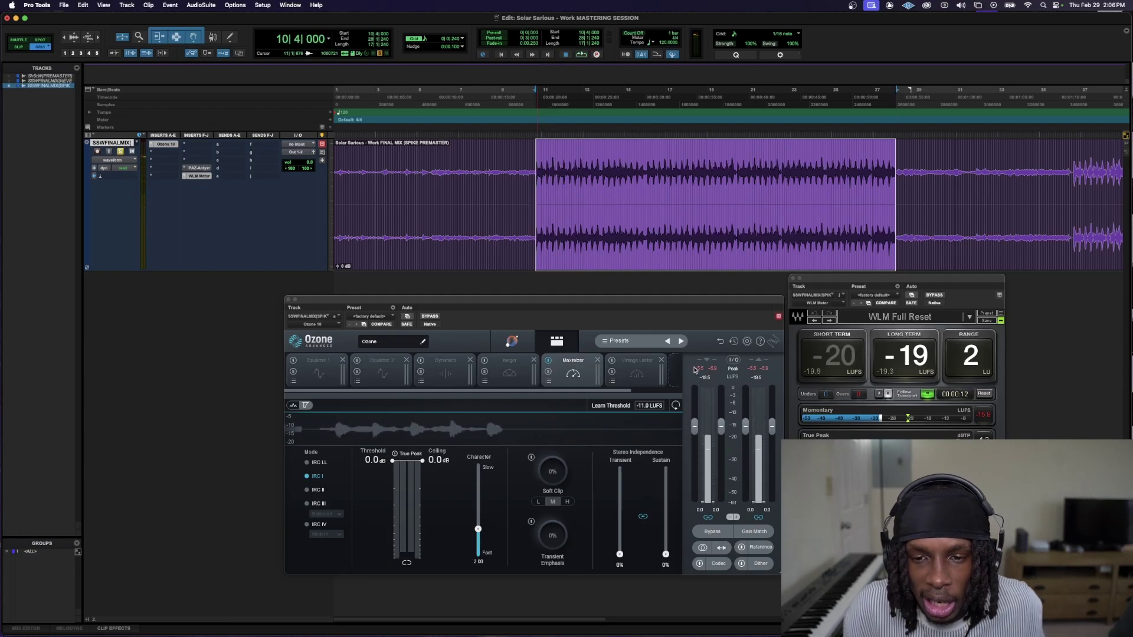
pyautogui.press('space')
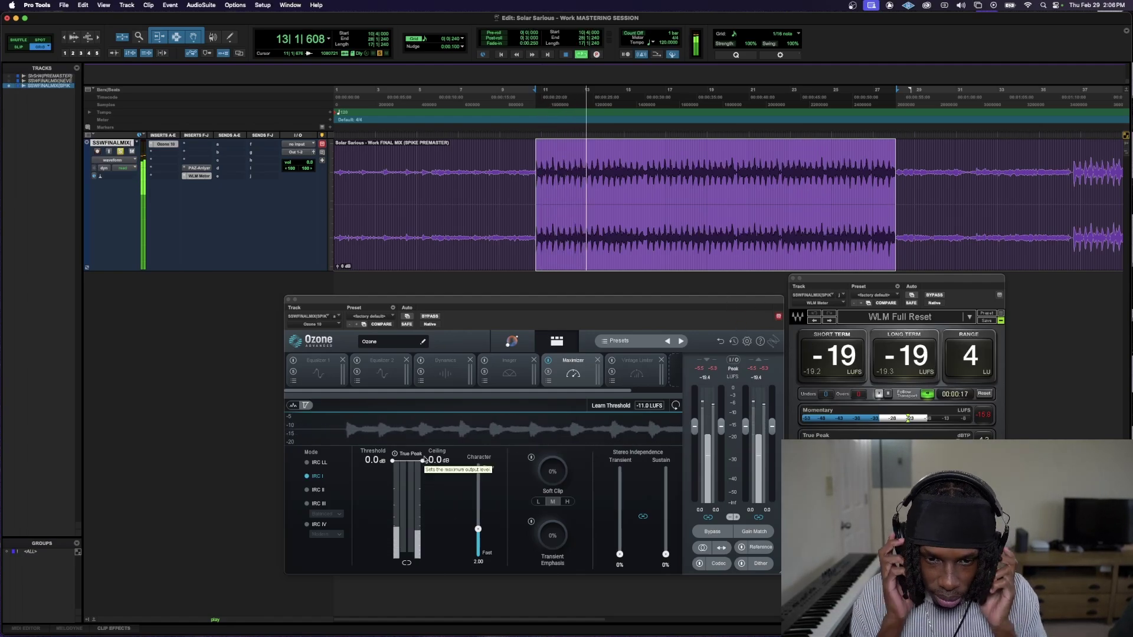
pyautogui.click(307, 503)
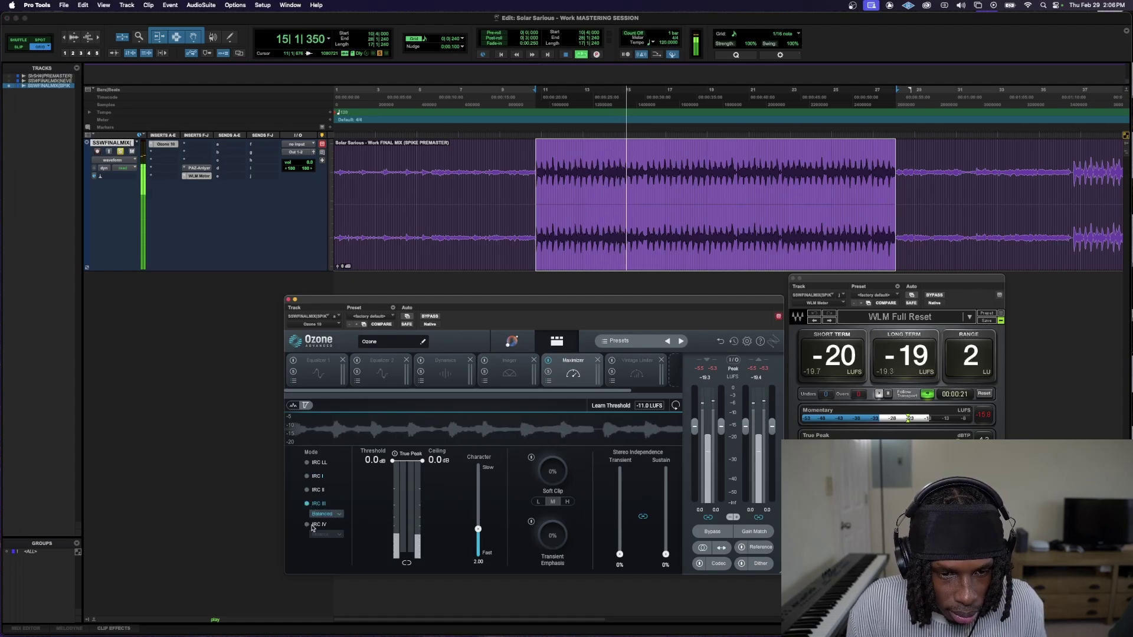
pyautogui.click(306, 525)
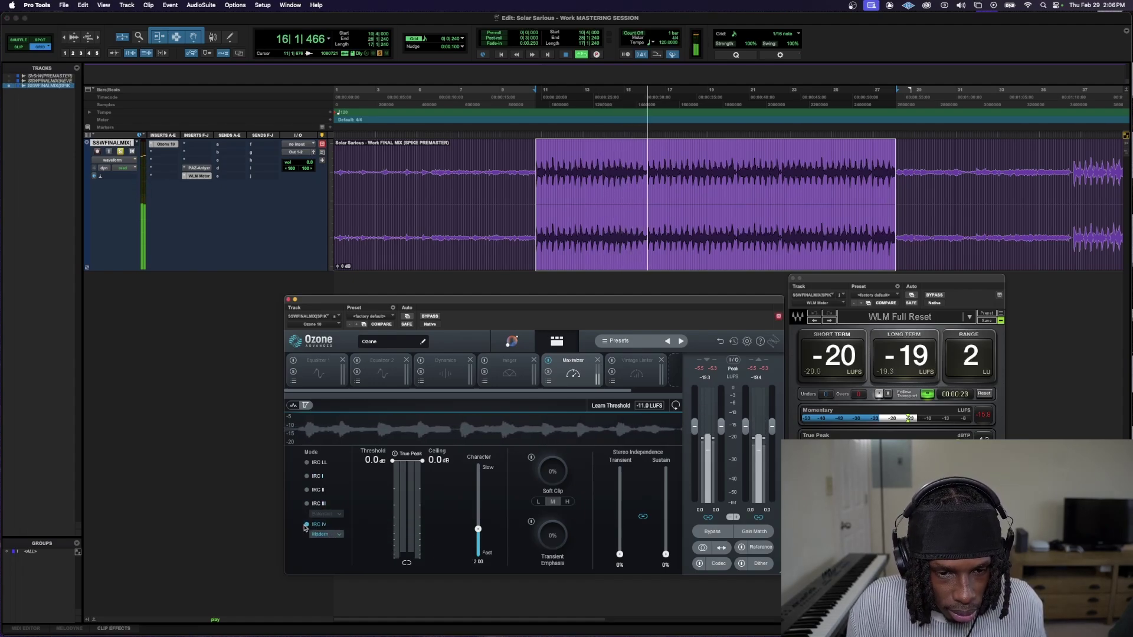
pyautogui.click(341, 535)
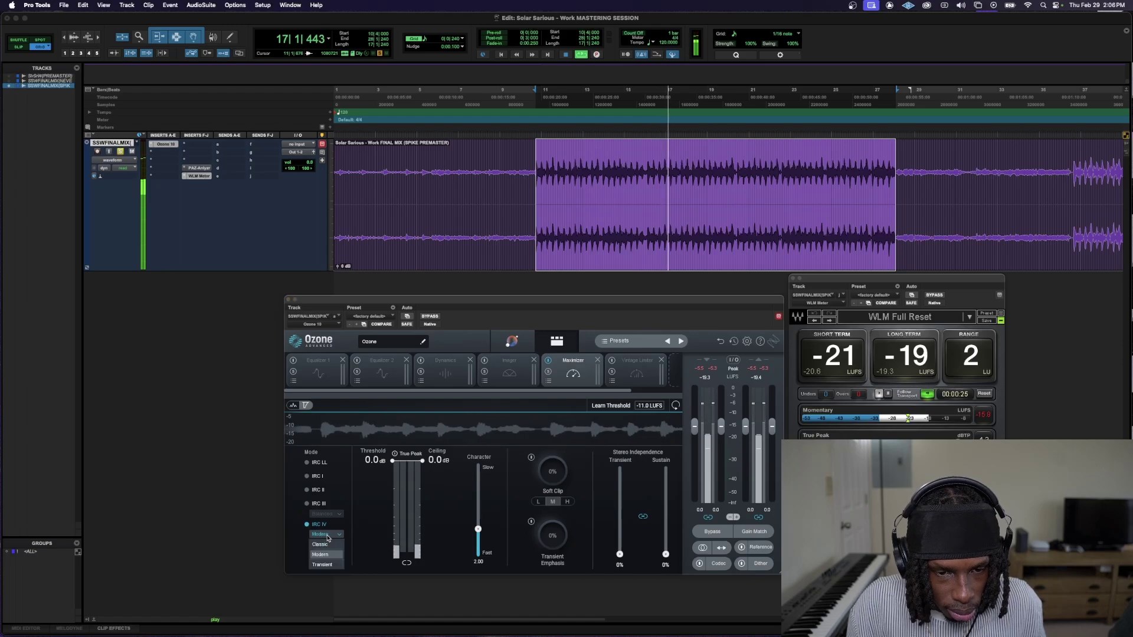
pyautogui.click(342, 536)
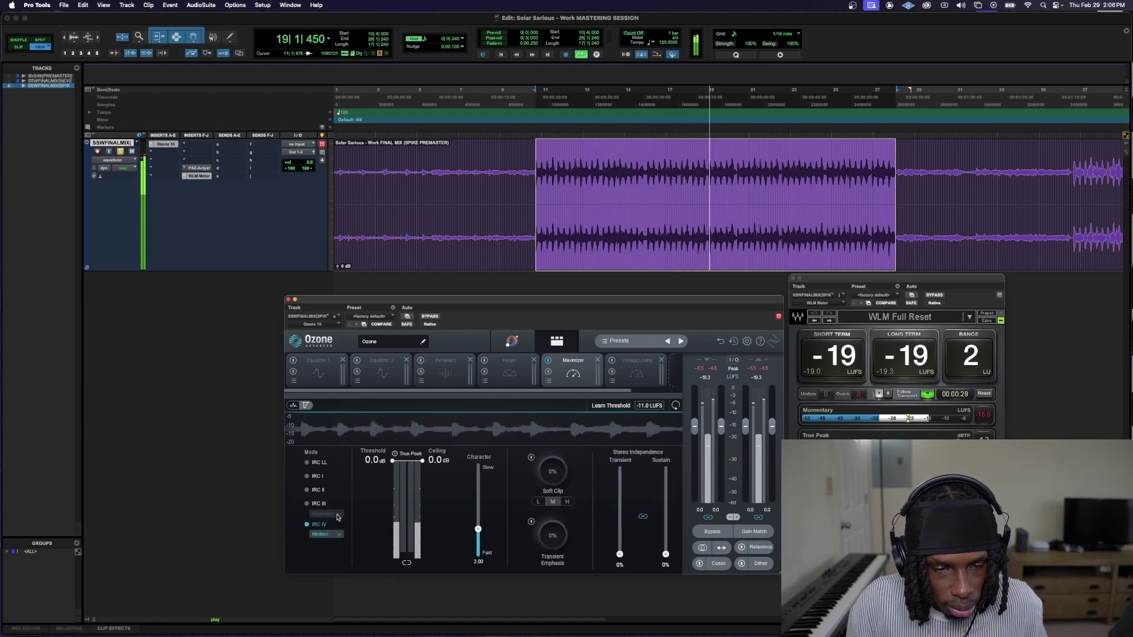
# - Audition the Maximizer's IRC III mode with the Balanced style on the loud section, and return to IRC IV
pyautogui.click(317, 503)
pyautogui.click(340, 513)
pyautogui.click(338, 514)
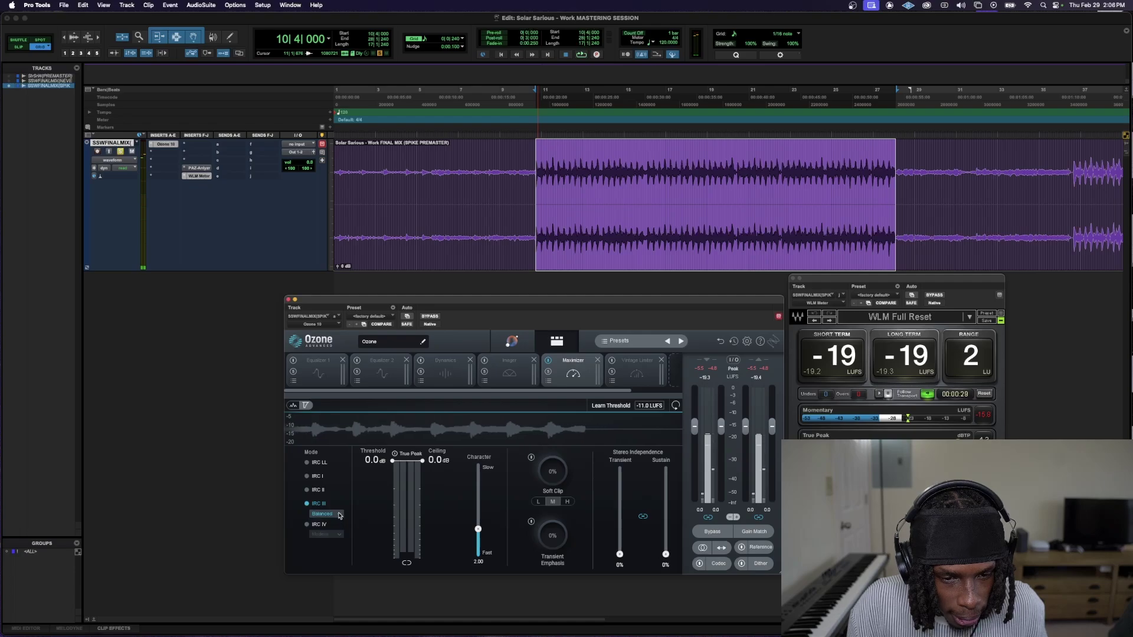
pyautogui.click(336, 514)
pyautogui.click(335, 514)
pyautogui.press('space')
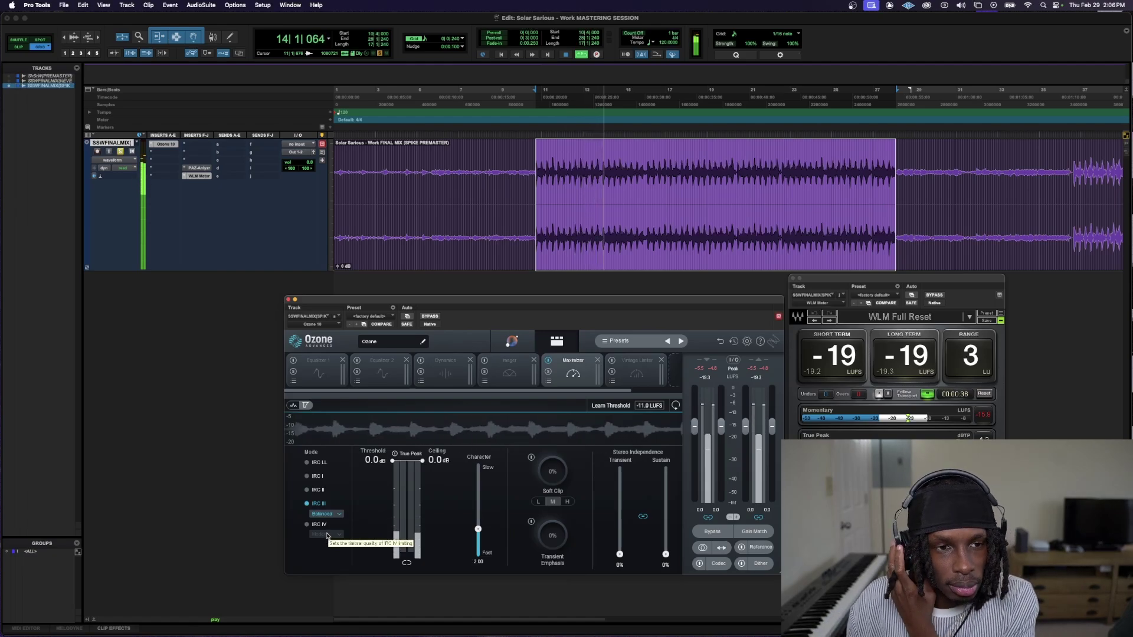
pyautogui.click(306, 524)
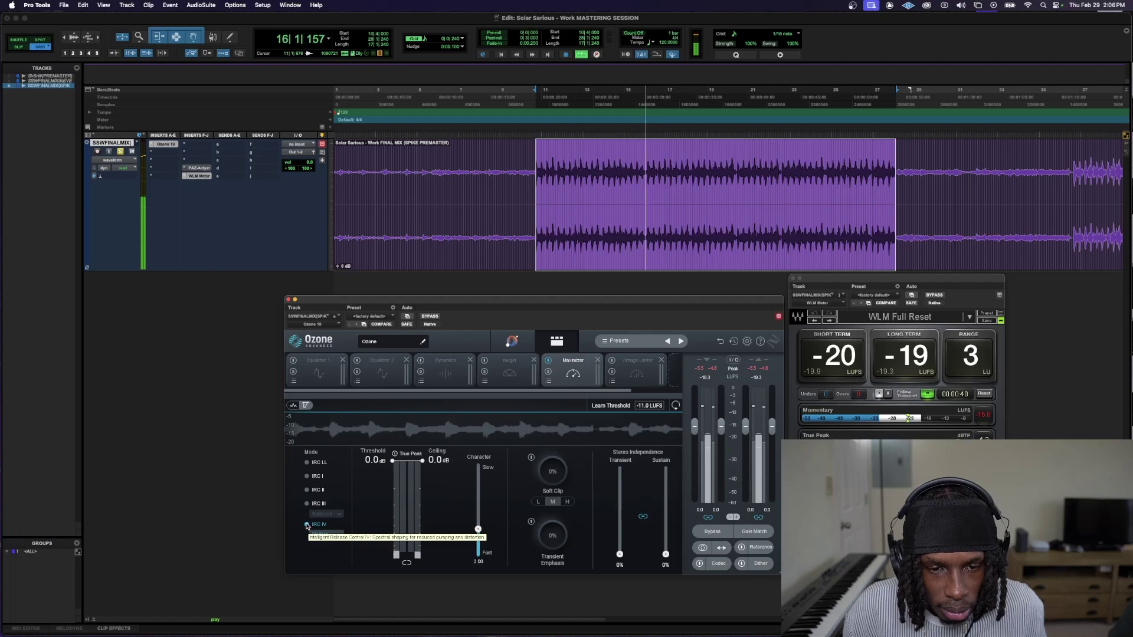
# - Try a faster Maximizer Character setting during playback of the selection, and reset it to 2.00
pyautogui.moveTo(478, 530); pyautogui.dragTo(478, 538)
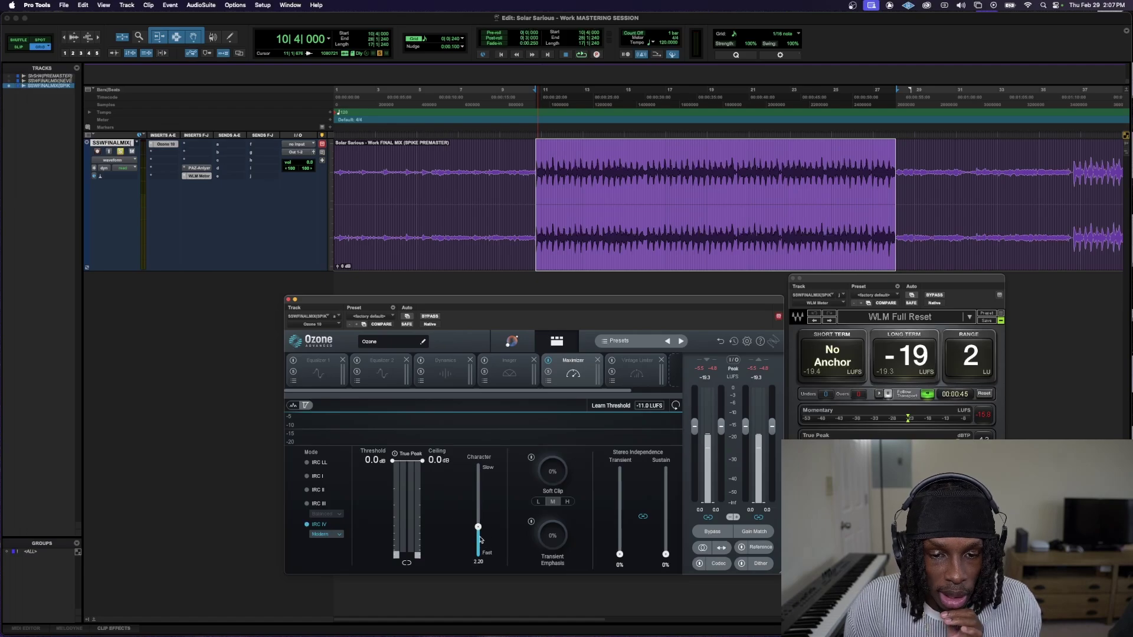
pyautogui.moveTo(478, 526); pyautogui.dragTo(478, 529)
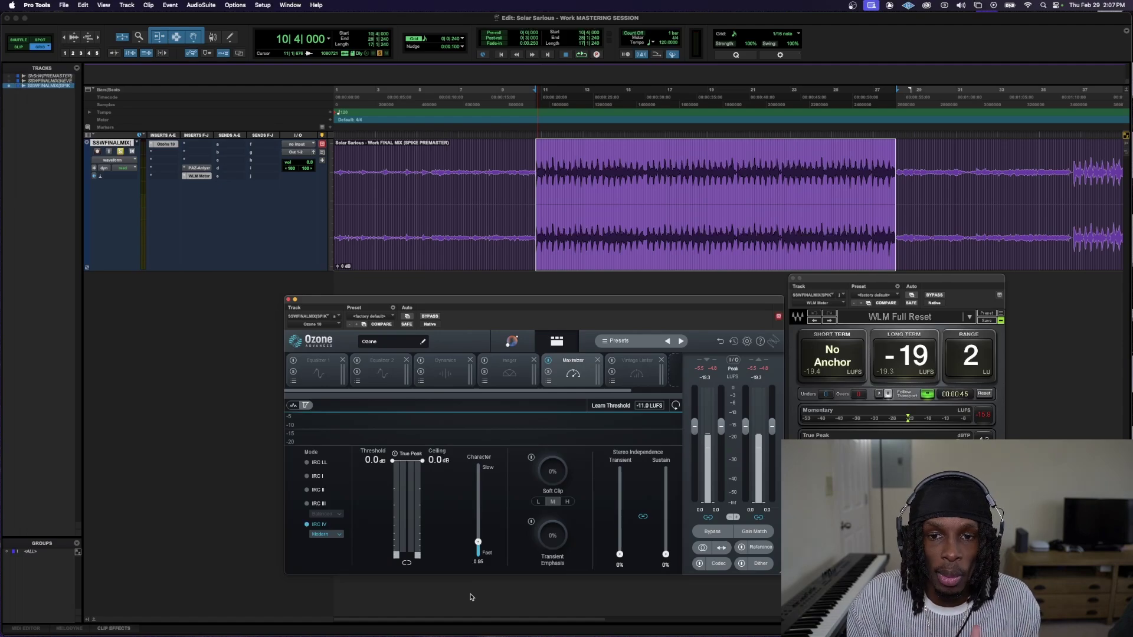
pyautogui.press('space')
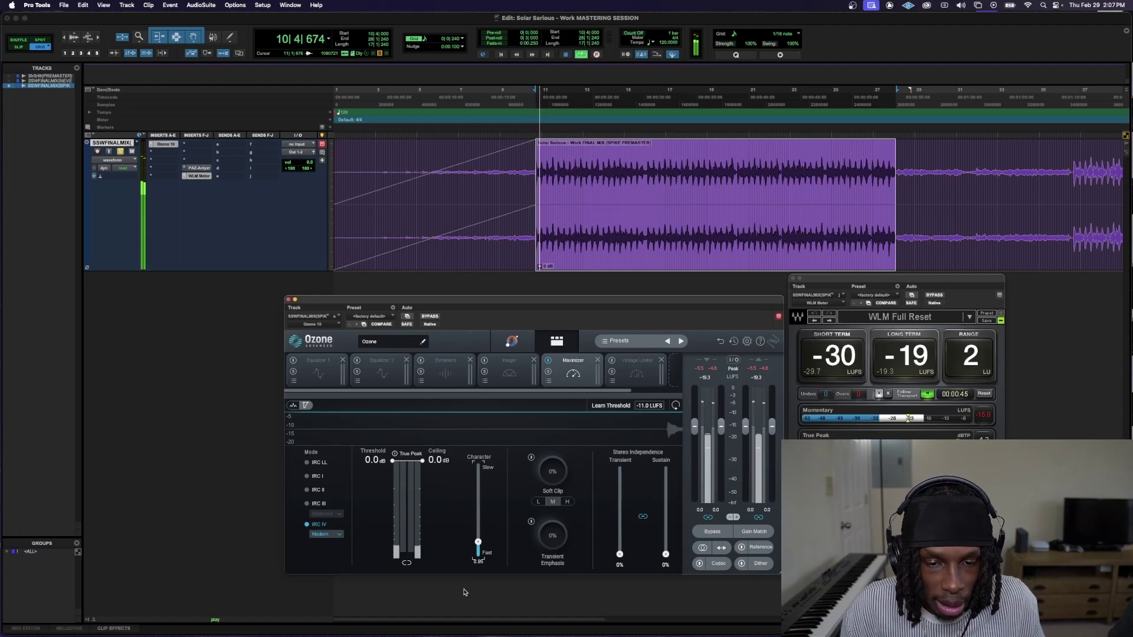
pyautogui.doubleClick(479, 543)
pyautogui.press('space')
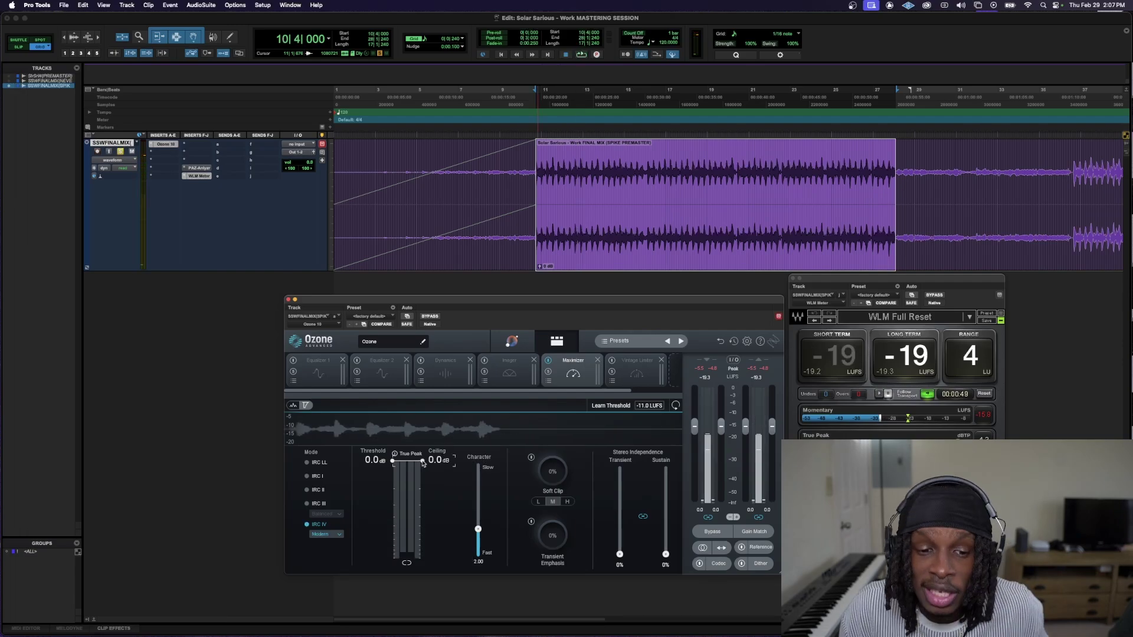
# - Set the Maximizer ceiling to -0.1 dB and reselect the loud section from just before bar 11 to about bar 28
pyautogui.moveTo(422, 462); pyautogui.dragTo(423, 465)
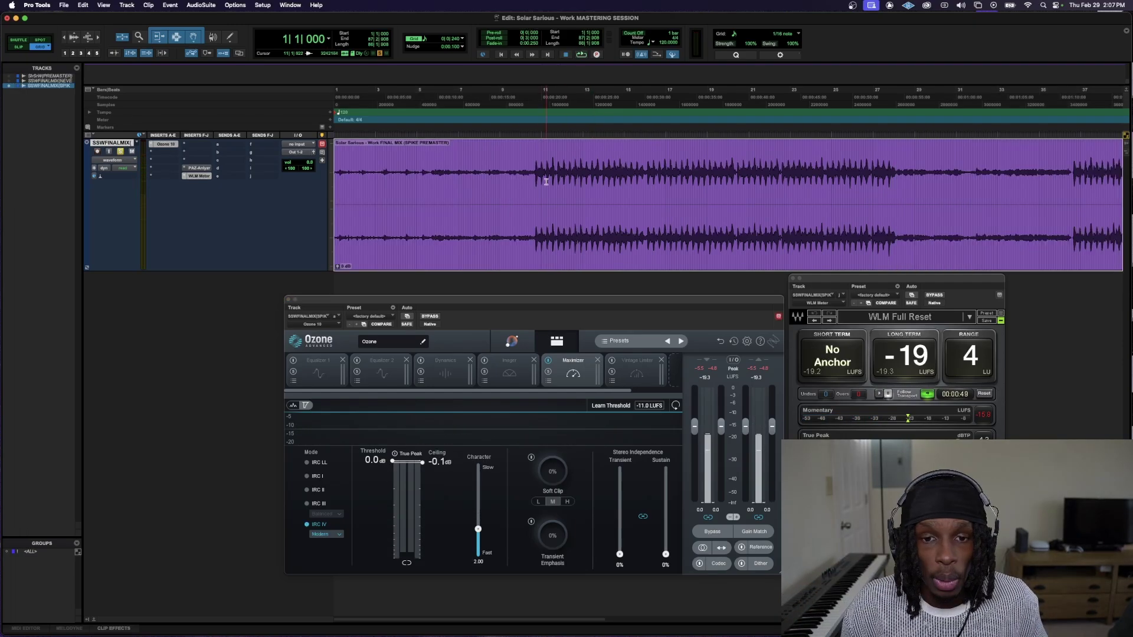
pyautogui.click(536, 166)
pyautogui.moveTo(536, 164); pyautogui.dragTo(897, 176)
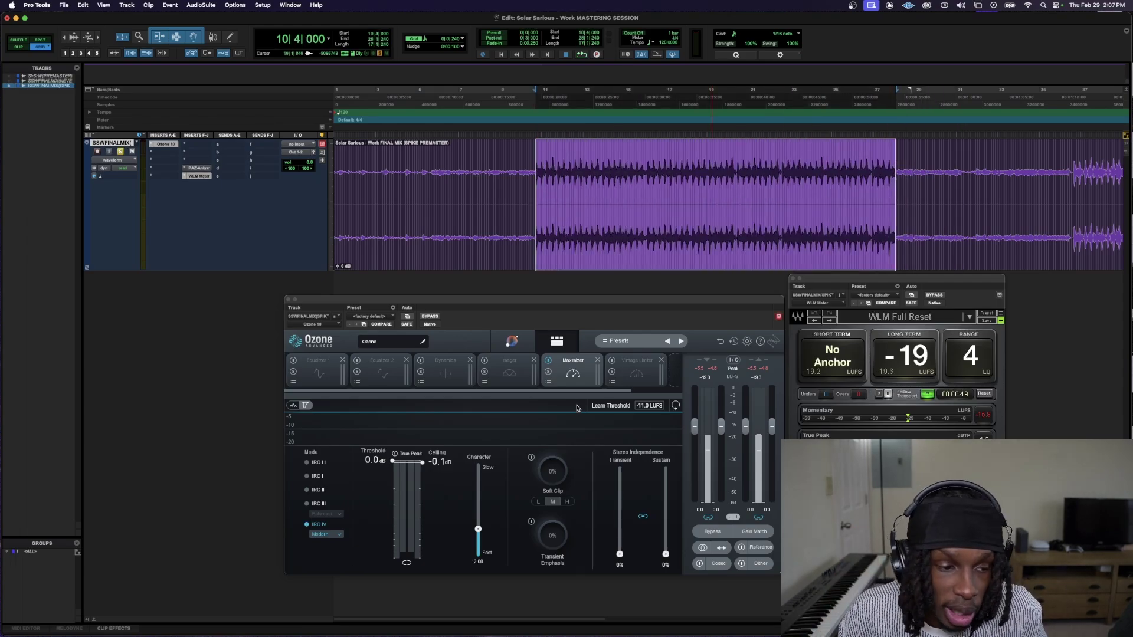
# - Play the selected section while lowering the Maximizer threshold in stages to -7.3 dB, and stop playback
pyautogui.press('space')
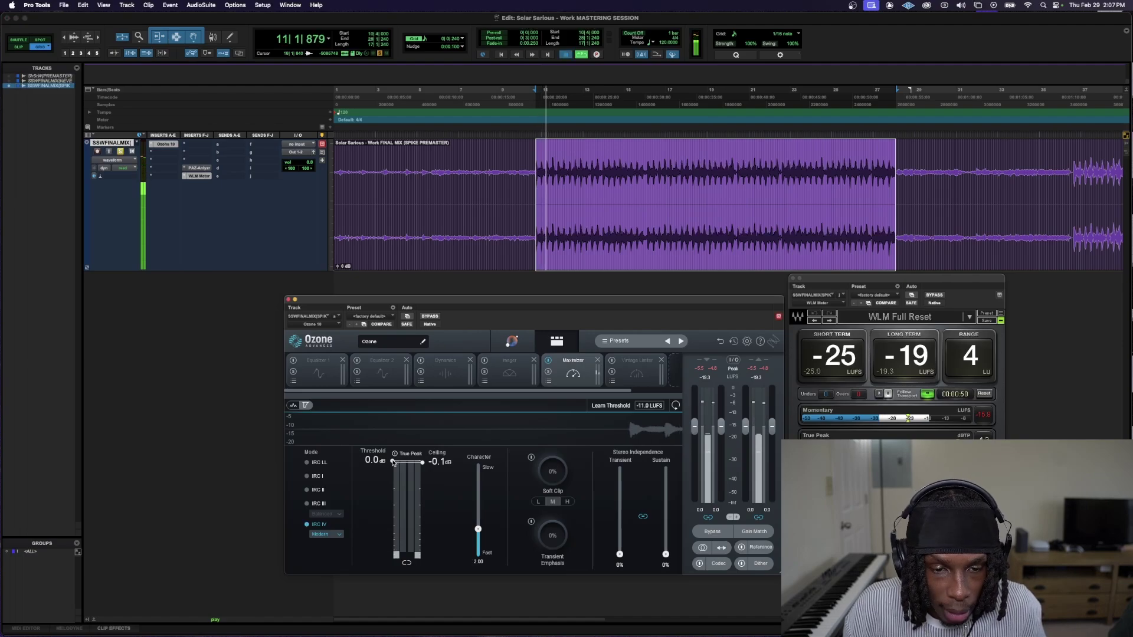
pyautogui.moveTo(393, 461); pyautogui.dragTo(394, 499)
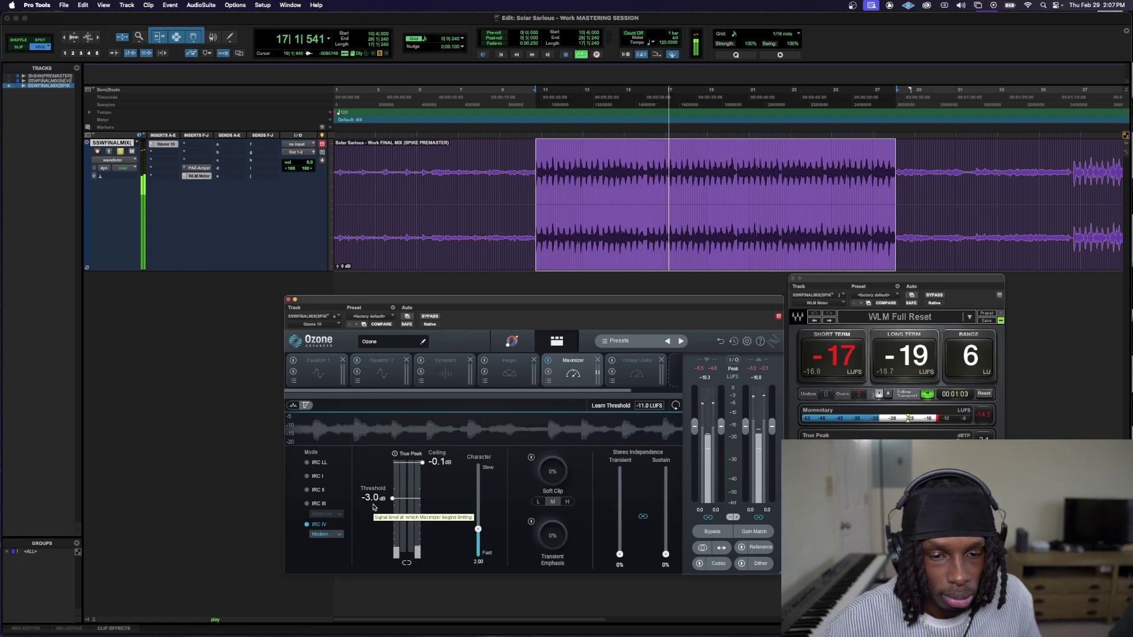
pyautogui.moveTo(389, 497); pyautogui.dragTo(393, 526)
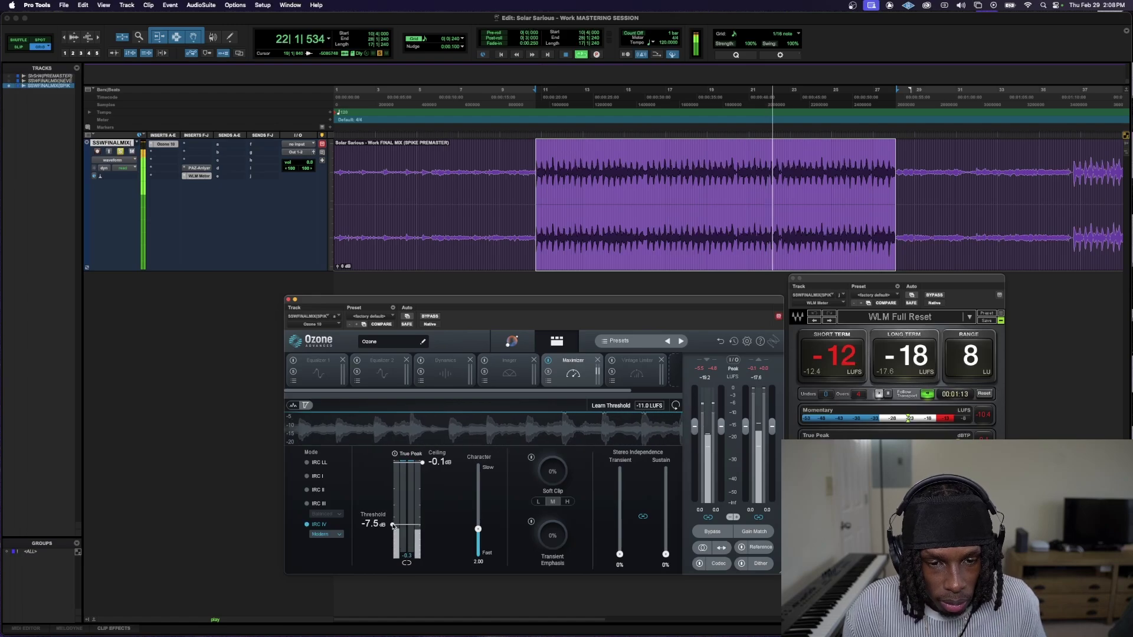
pyautogui.moveTo(393, 526); pyautogui.dragTo(393, 526)
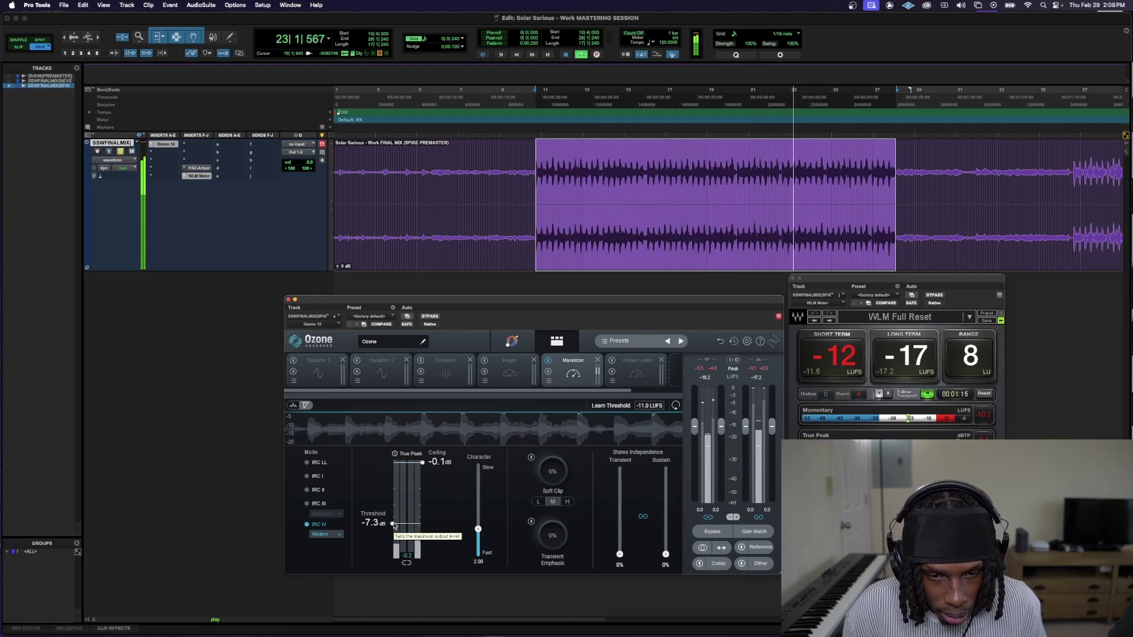
pyautogui.press('space')
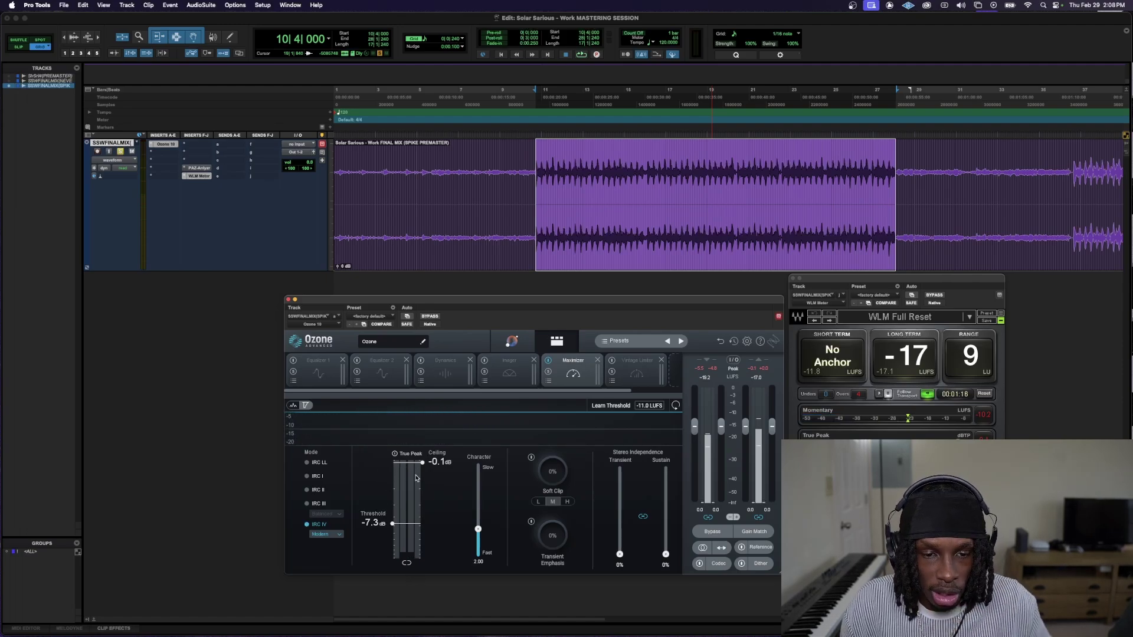
# - Replay the selected section twice against the loudness meter and fine-tune the Maximizer threshold to -7.4 dB
pyautogui.press('space')
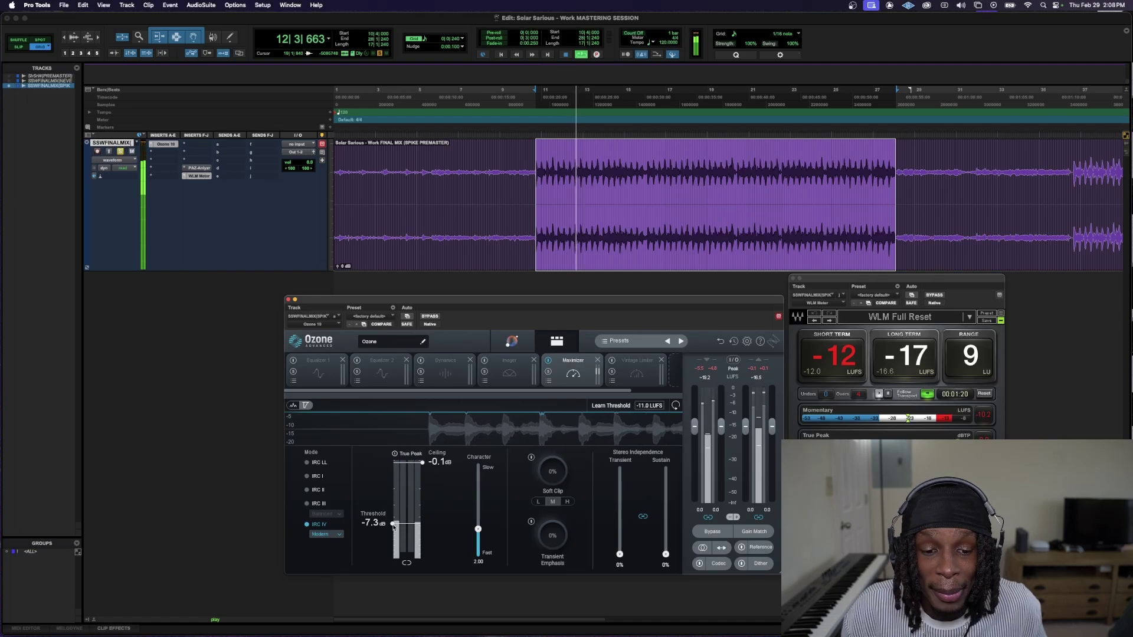
pyautogui.press('space')
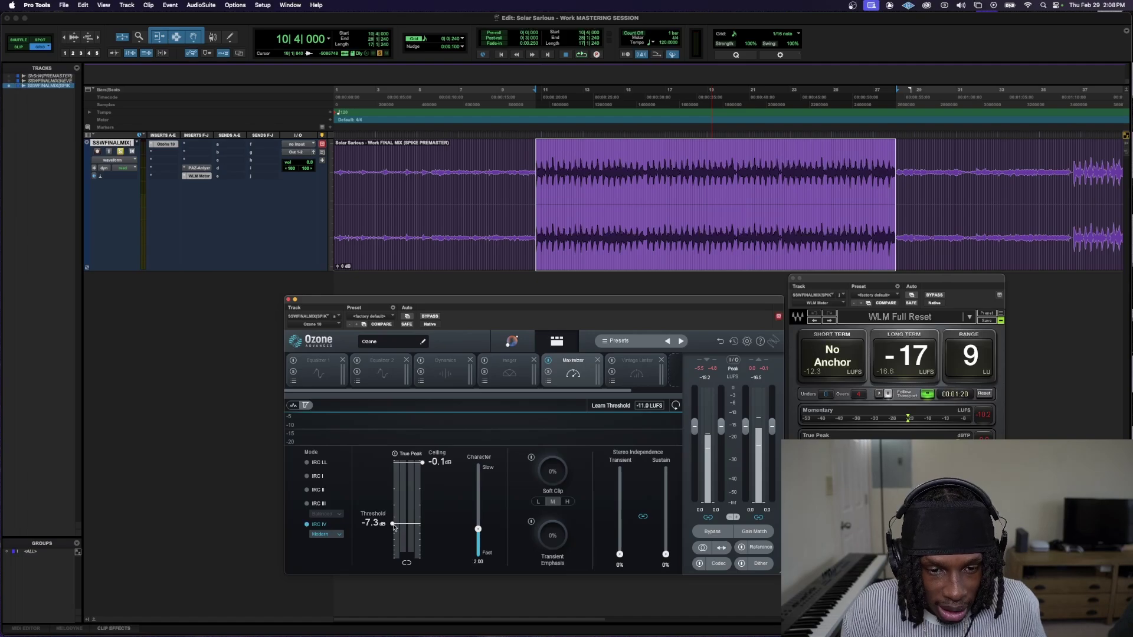
pyautogui.press('space')
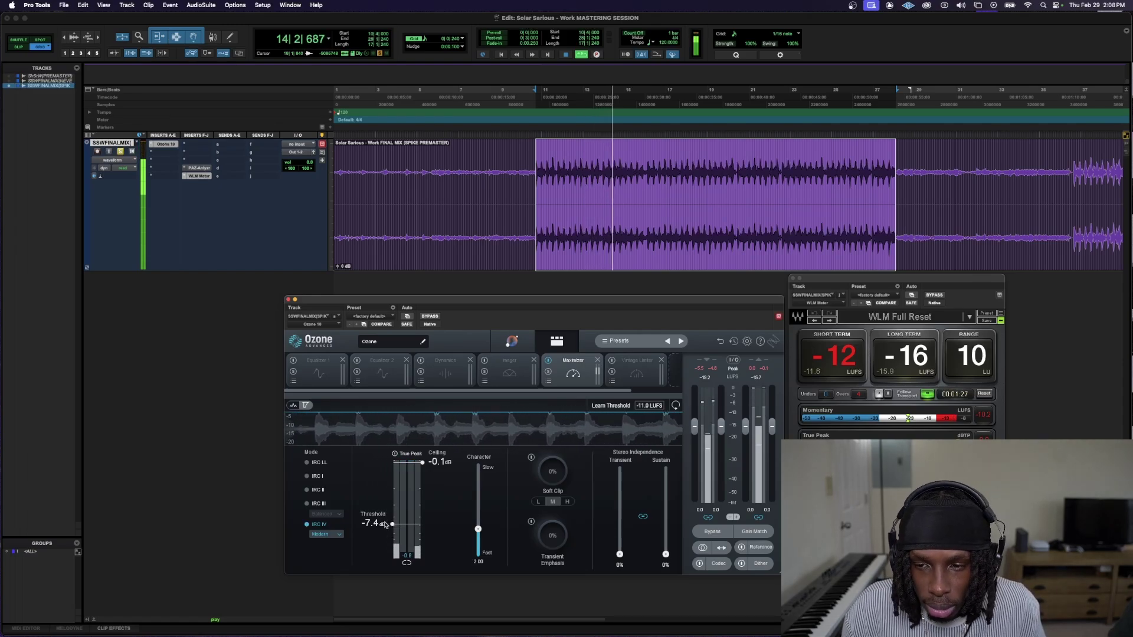
pyautogui.press('space')
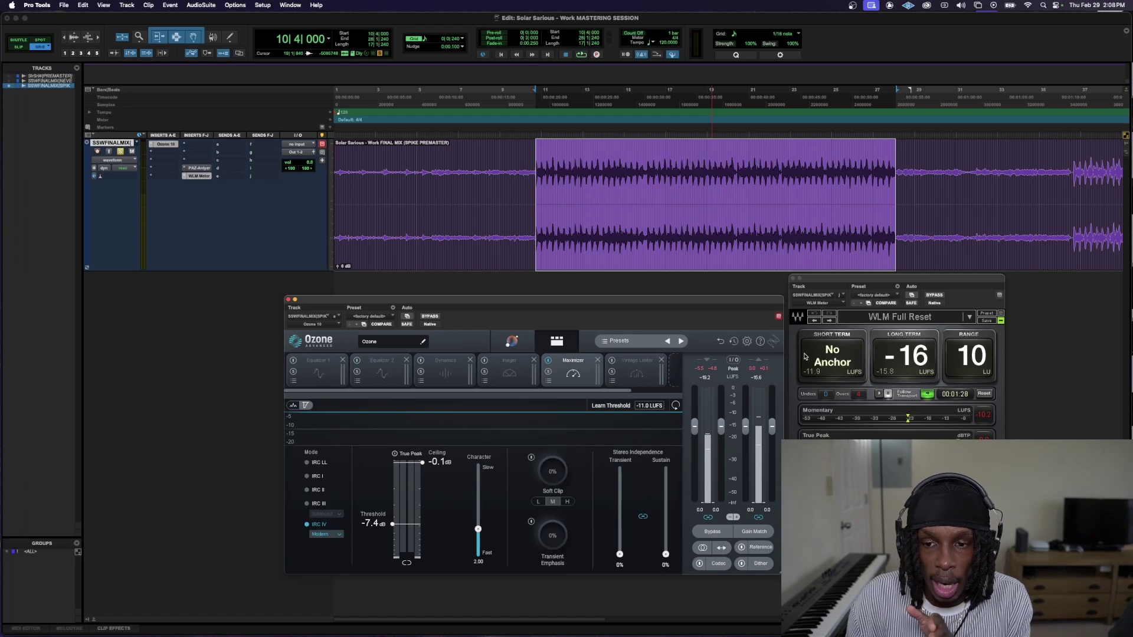
# - Enable the Vintage Limiter and set its Character to 0.26 while the selection plays
pyautogui.click(639, 368)
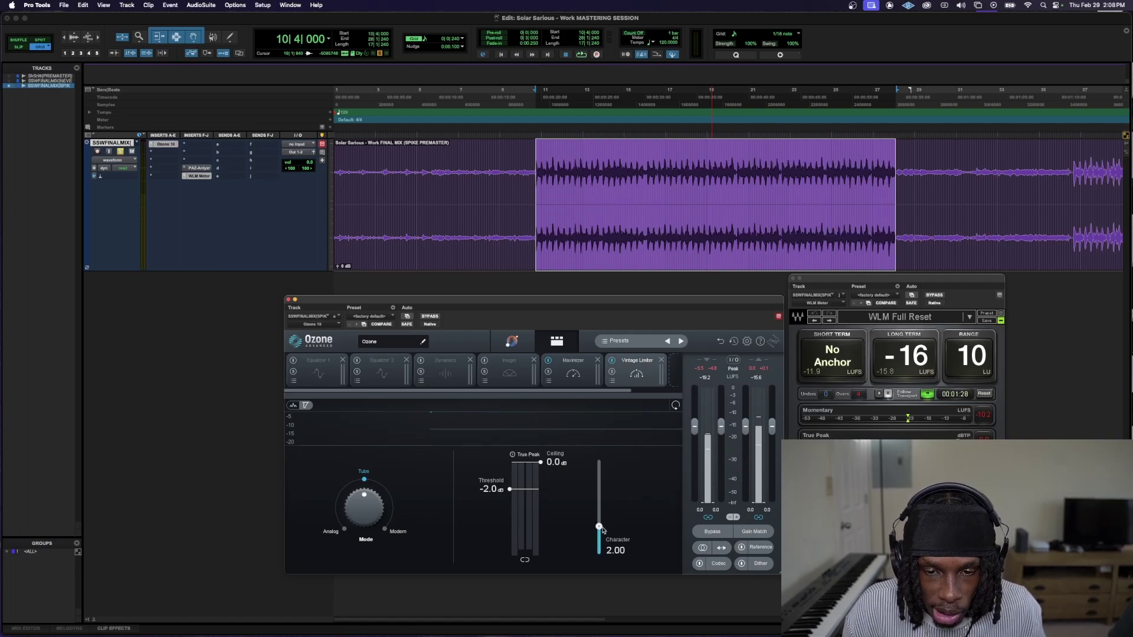
pyautogui.press('space')
pyautogui.moveTo(599, 526); pyautogui.dragTo(611, 552)
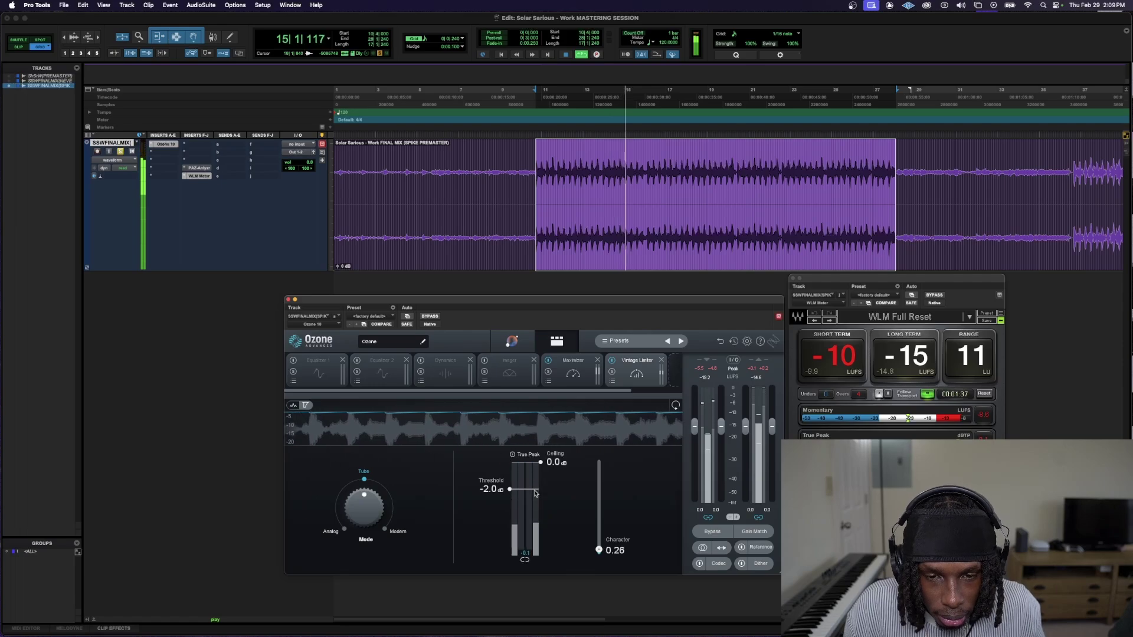
# - Lower the Vintage Limiter threshold gradually to -3.4 dB while the loud section plays
pyautogui.moveTo(536, 495); pyautogui.dragTo(537, 496)
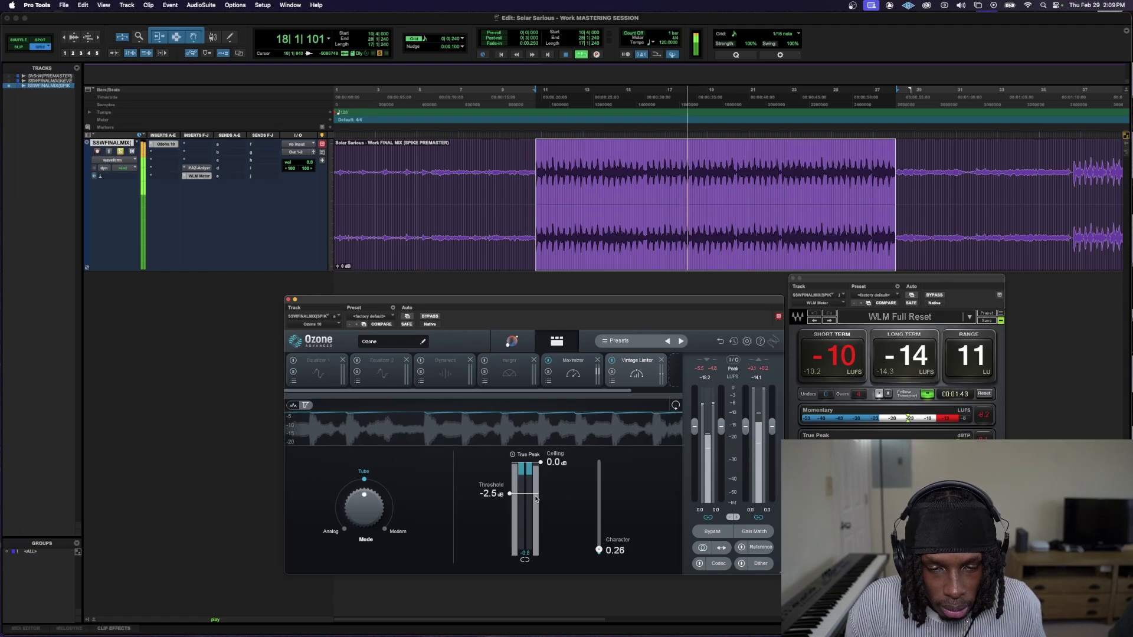
pyautogui.moveTo(535, 499); pyautogui.dragTo(536, 500)
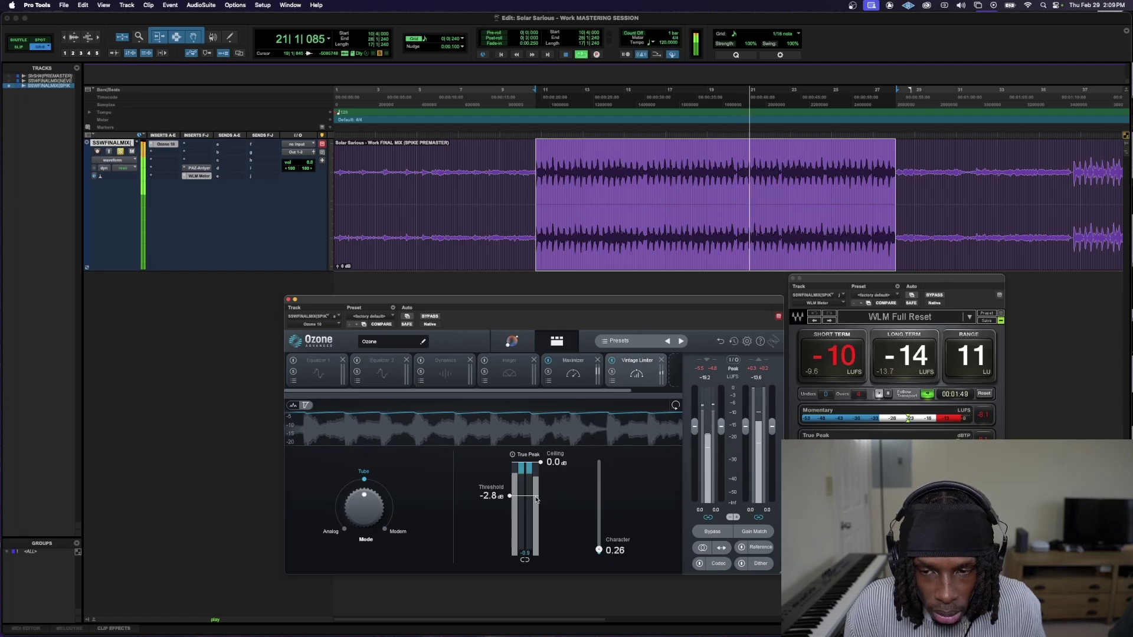
pyautogui.moveTo(536, 499); pyautogui.dragTo(536, 503)
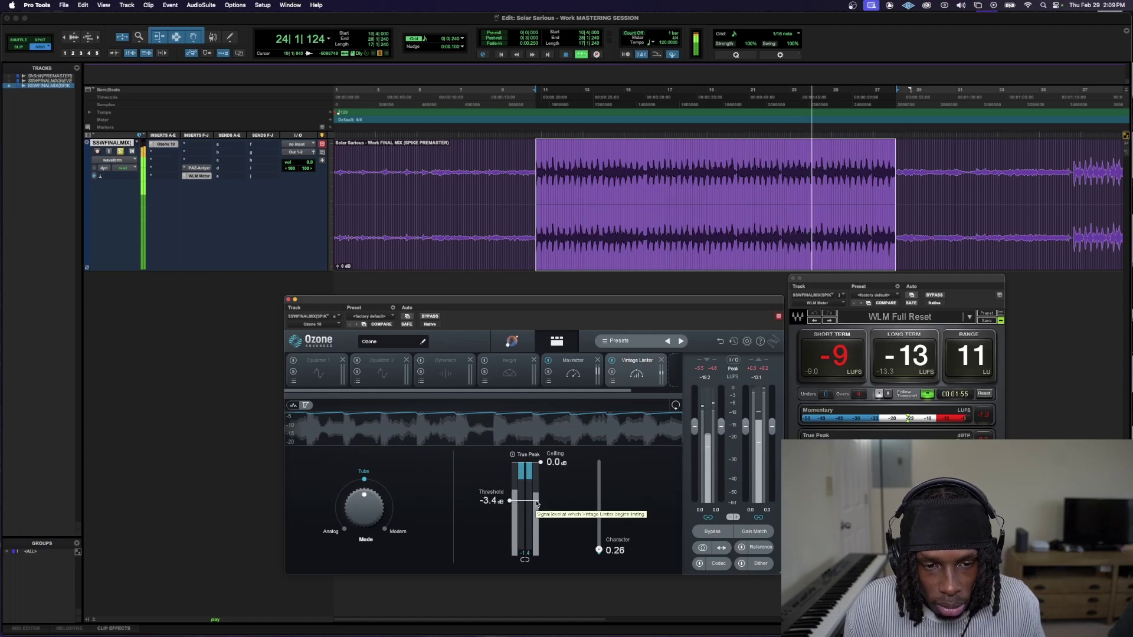
# - Try the Vintage Limiter's Modern mode during playback and return to Tube
pyautogui.click(394, 531)
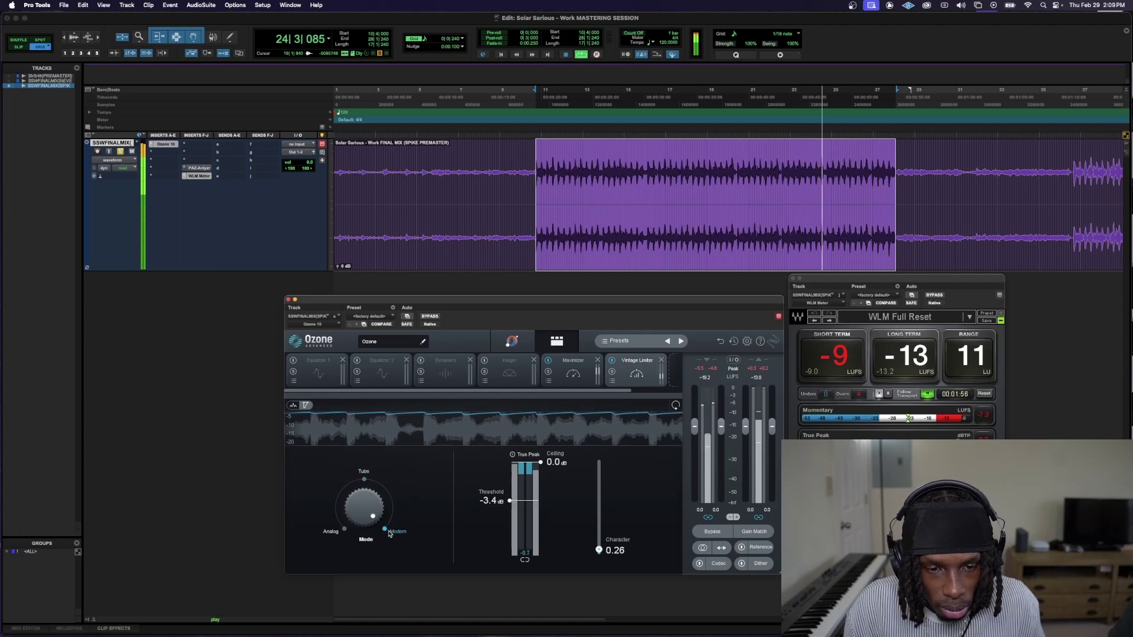
pyautogui.click(360, 496)
pyautogui.click(364, 494)
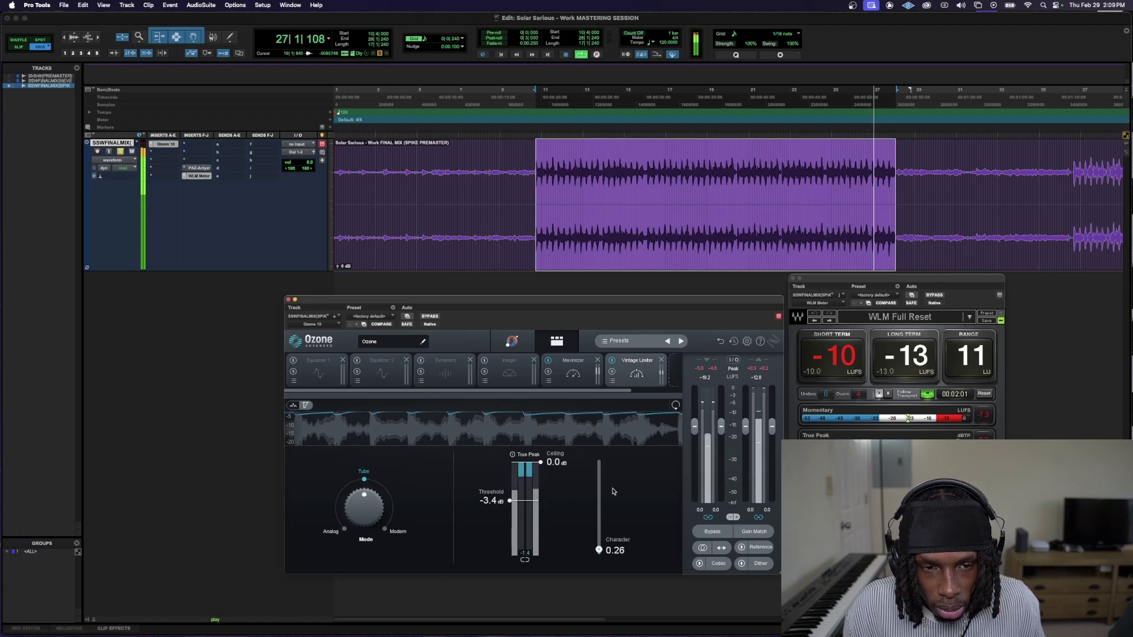
# - Raise the Vintage Limiter threshold slightly to -3.2 dB and restart playback of the selection to check the levels
pyautogui.click(306, 405)
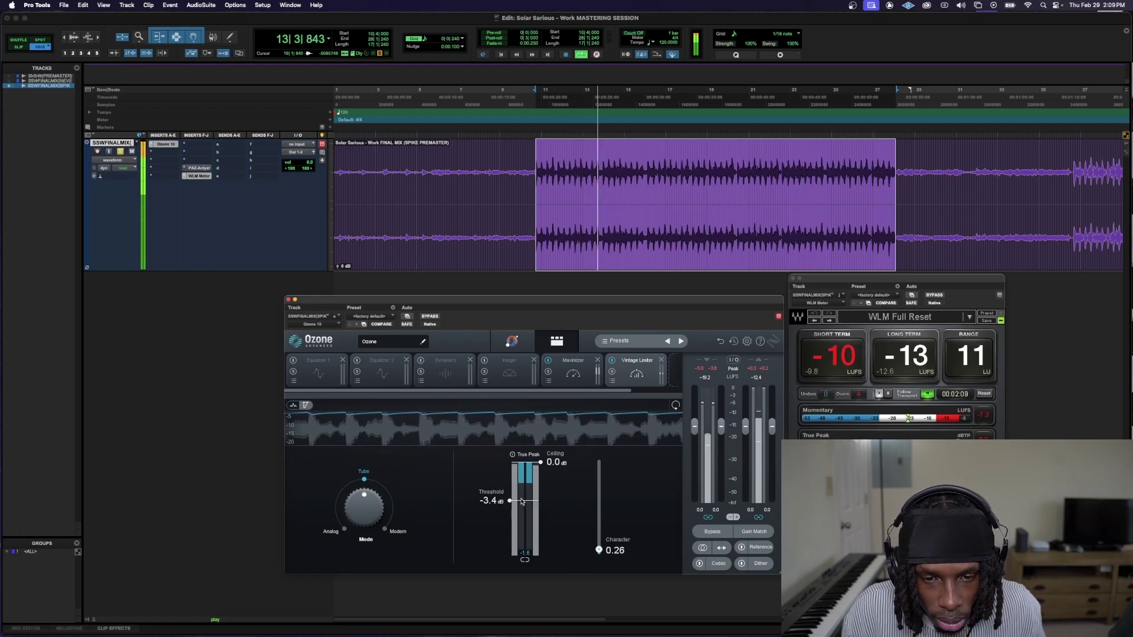
pyautogui.moveTo(521, 503); pyautogui.dragTo(522, 501)
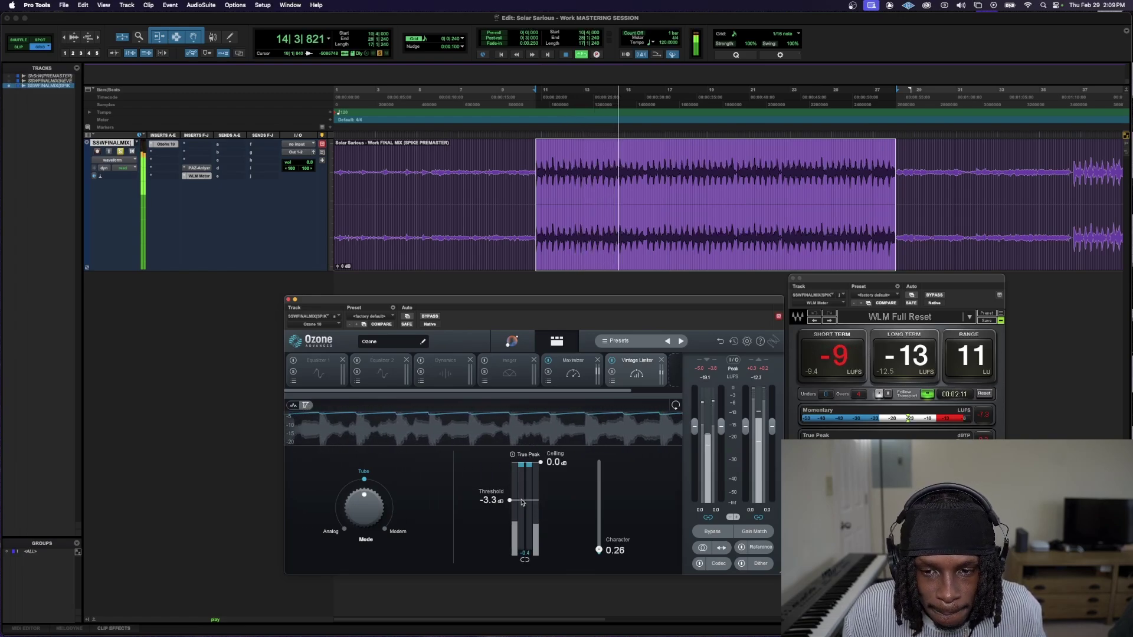
pyautogui.press('space')
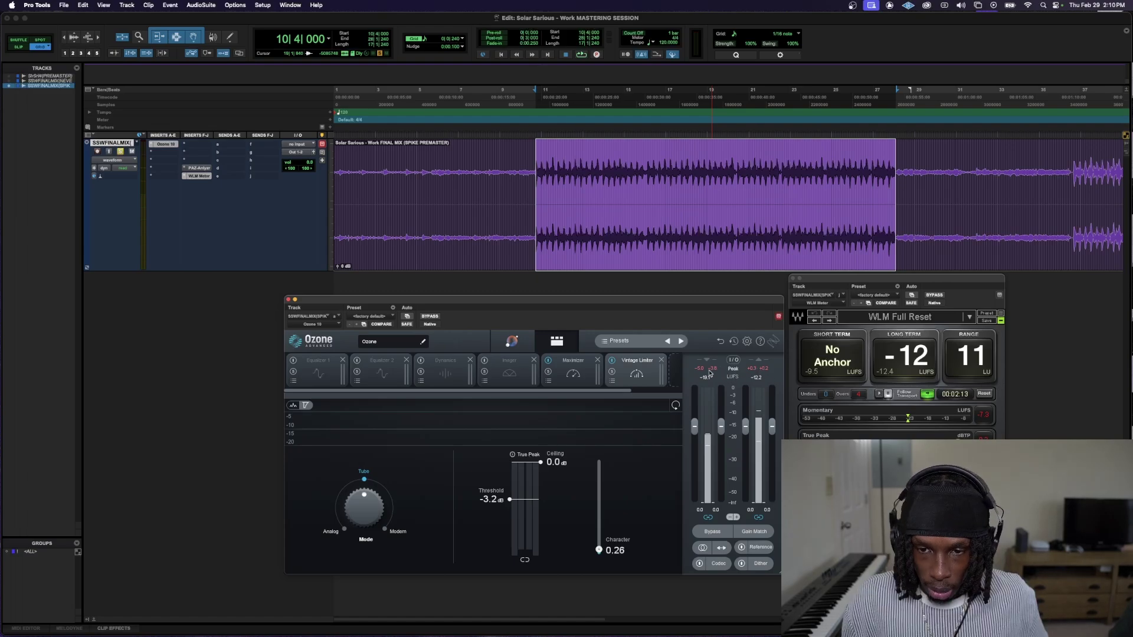
pyautogui.press('space')
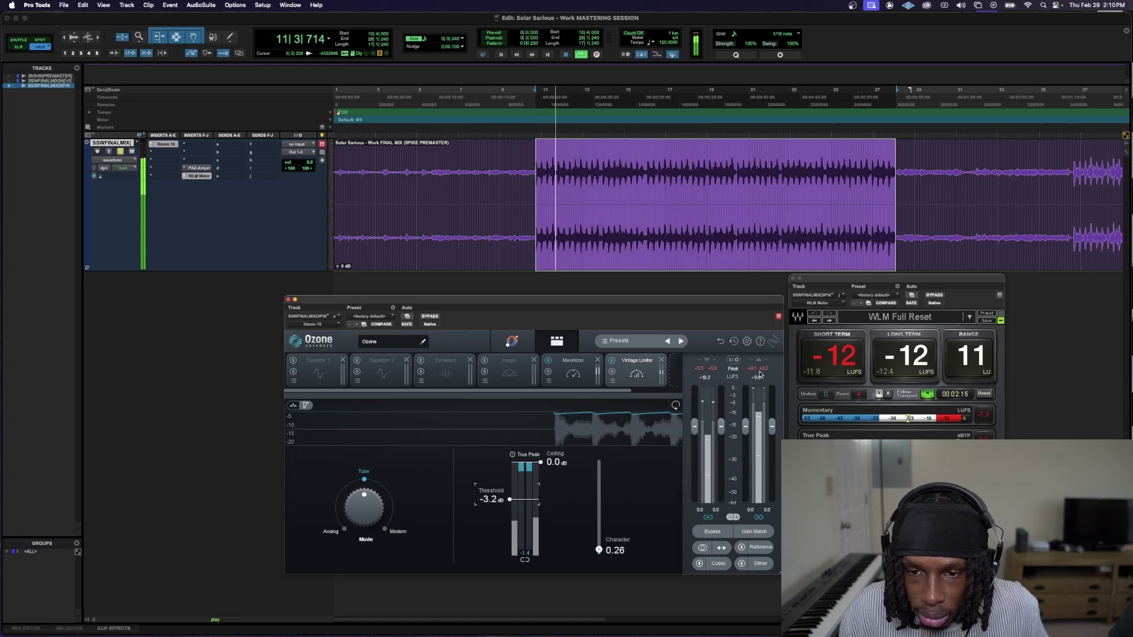
# - Listen to the selected loud section while watching the limiter and loudness meter, and stop playback
pyautogui.click(145, 143)
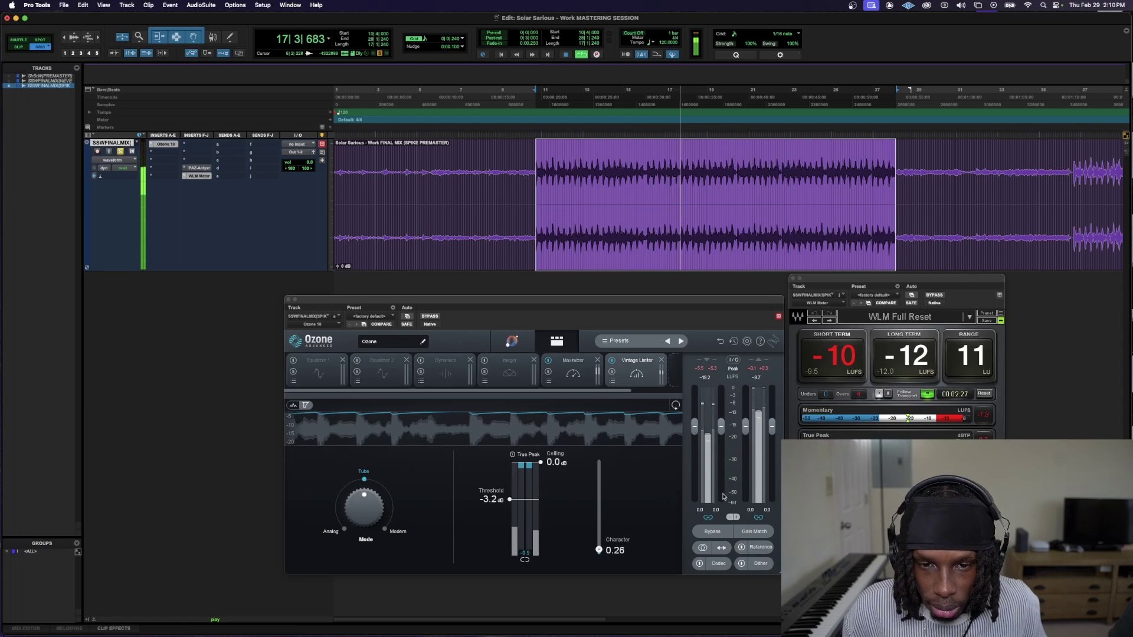
pyautogui.press('ctrl+alt+super+w')
pyautogui.press('ctrl+alt+super+w')
pyautogui.press('space')
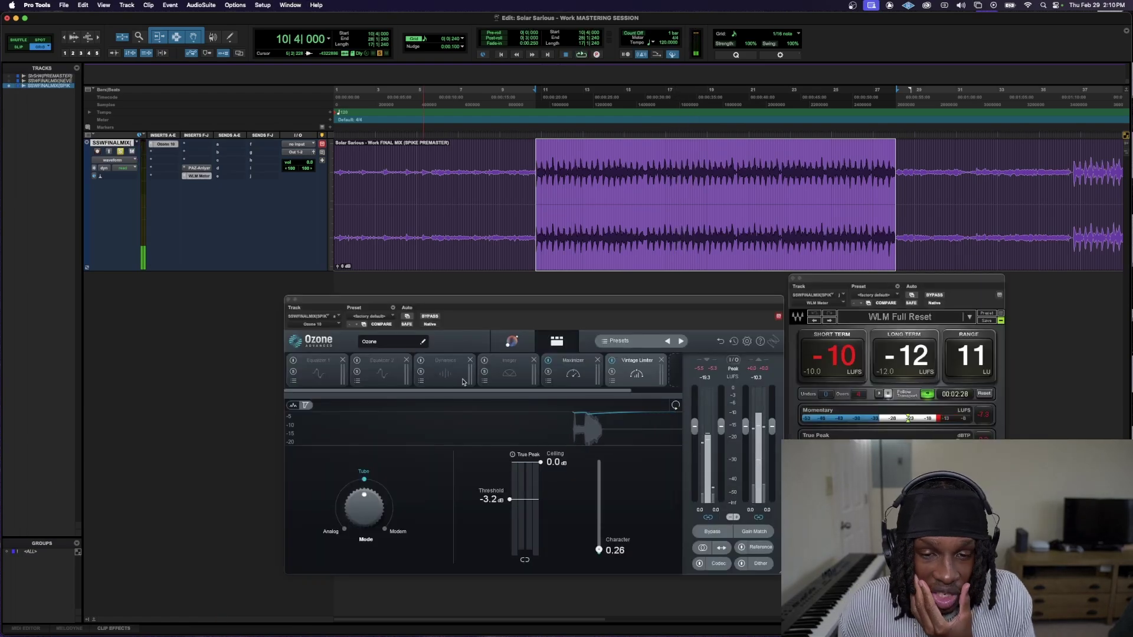
# - Enable Equalizer 1 and move its low shelf band down to 30 Hz while the selection plays
pyautogui.click(318, 369)
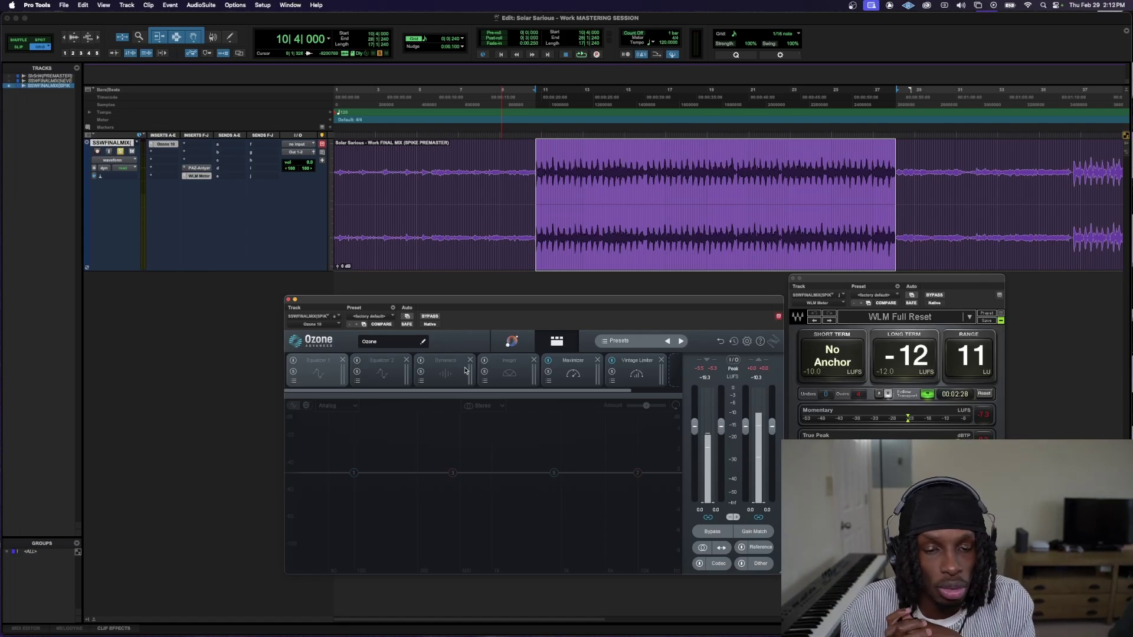
pyautogui.click(294, 361)
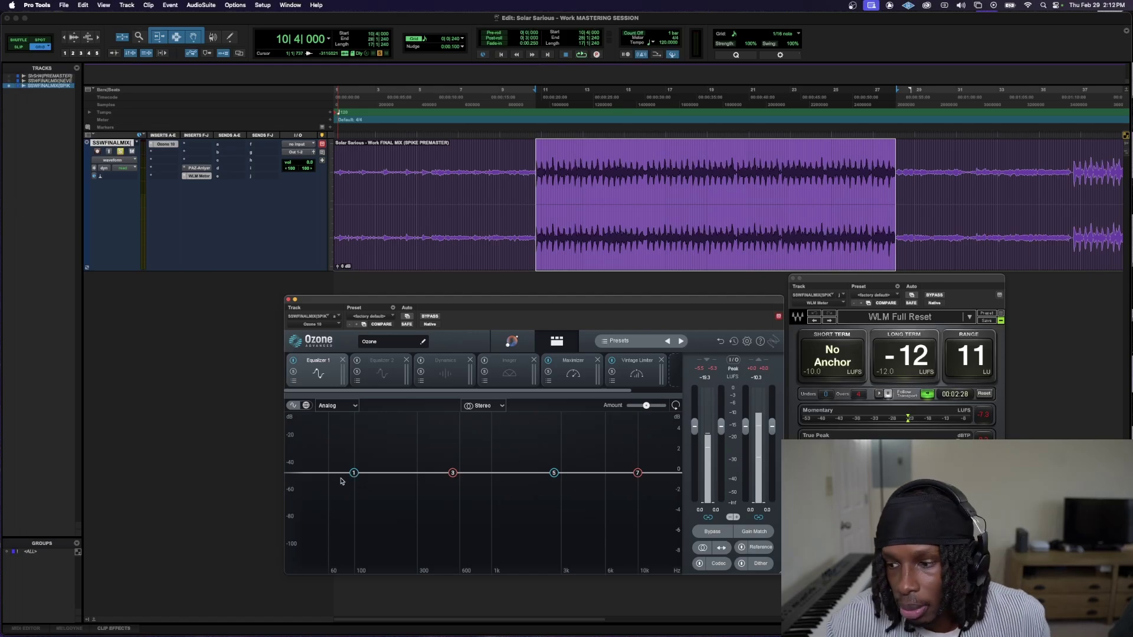
pyautogui.press('space')
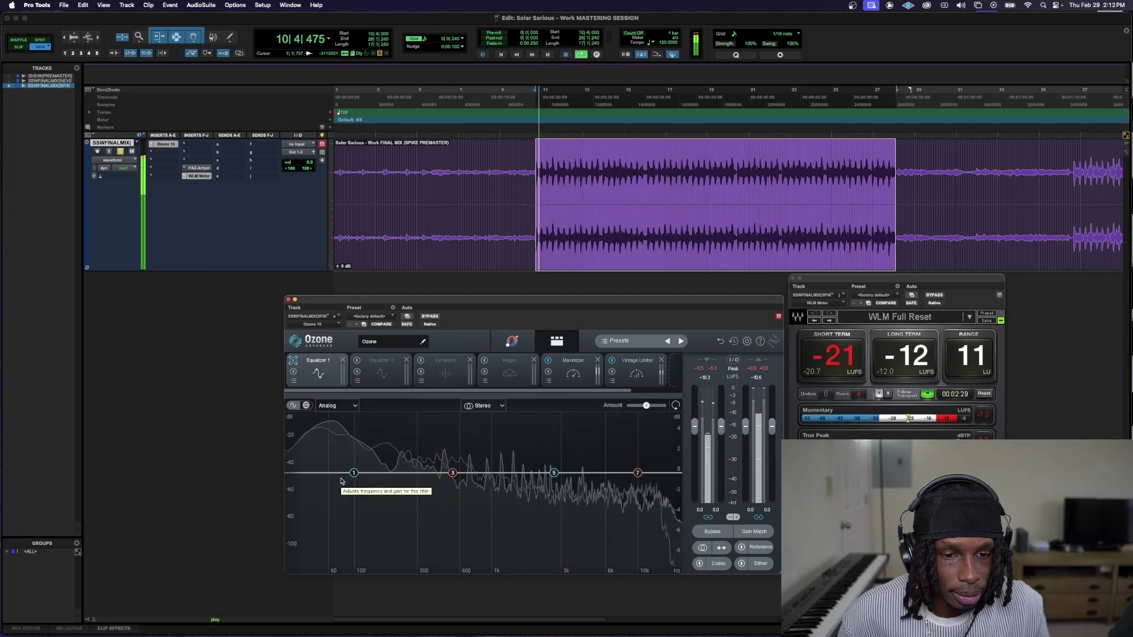
pyautogui.click(353, 473)
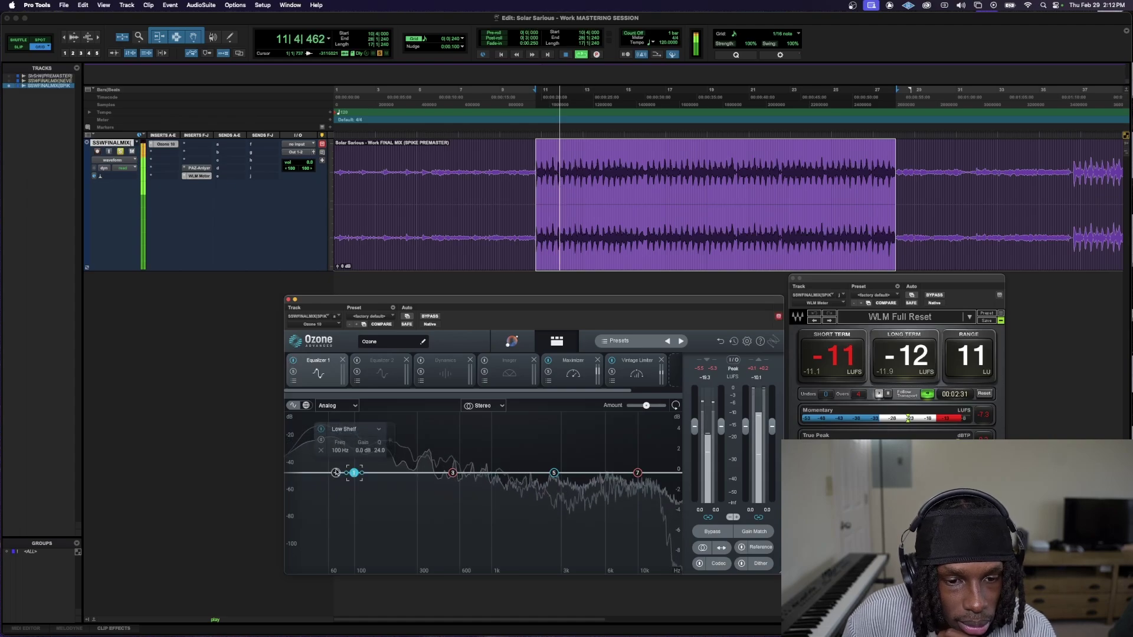
pyautogui.moveTo(350, 449); pyautogui.dragTo(340, 472)
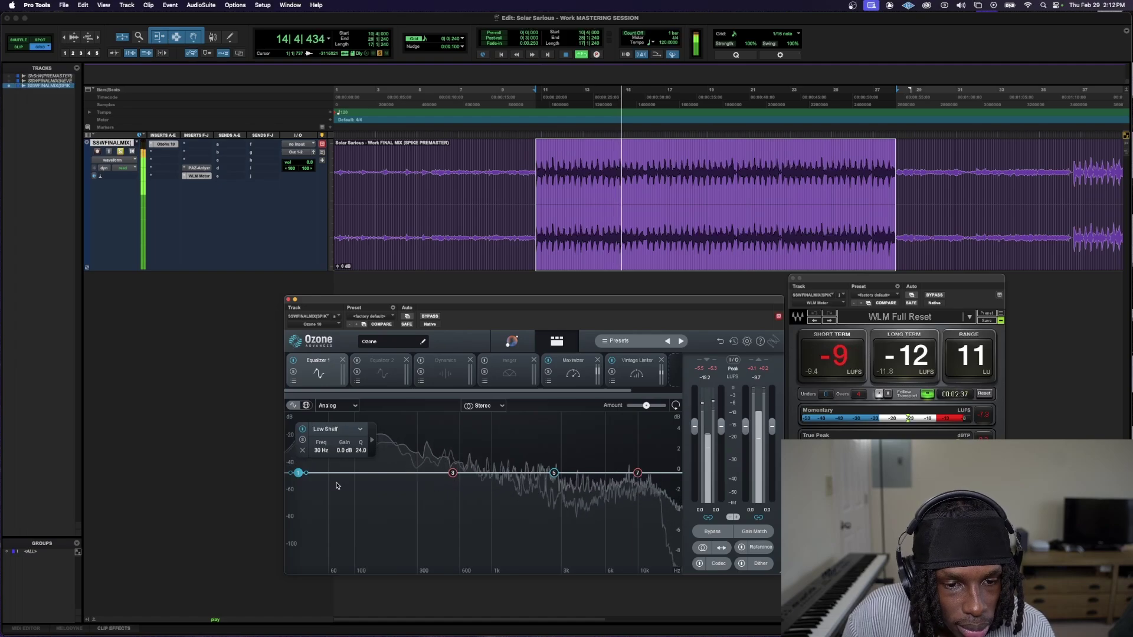
# - Set Equalizer 1's low shelf to 20 Hz with -0.8 dB gain and a Q of 17.0 during playback
pyautogui.moveTo(299, 472); pyautogui.dragTo(300, 475)
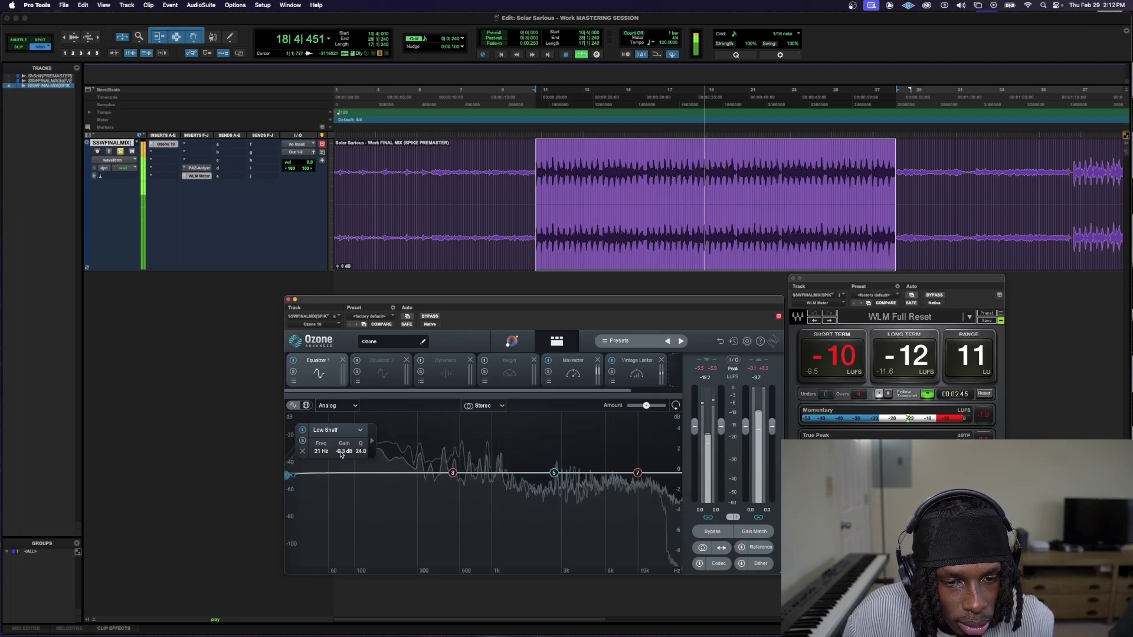
pyautogui.moveTo(345, 452); pyautogui.dragTo(314, 465)
pyautogui.press('space')
pyautogui.press('space')
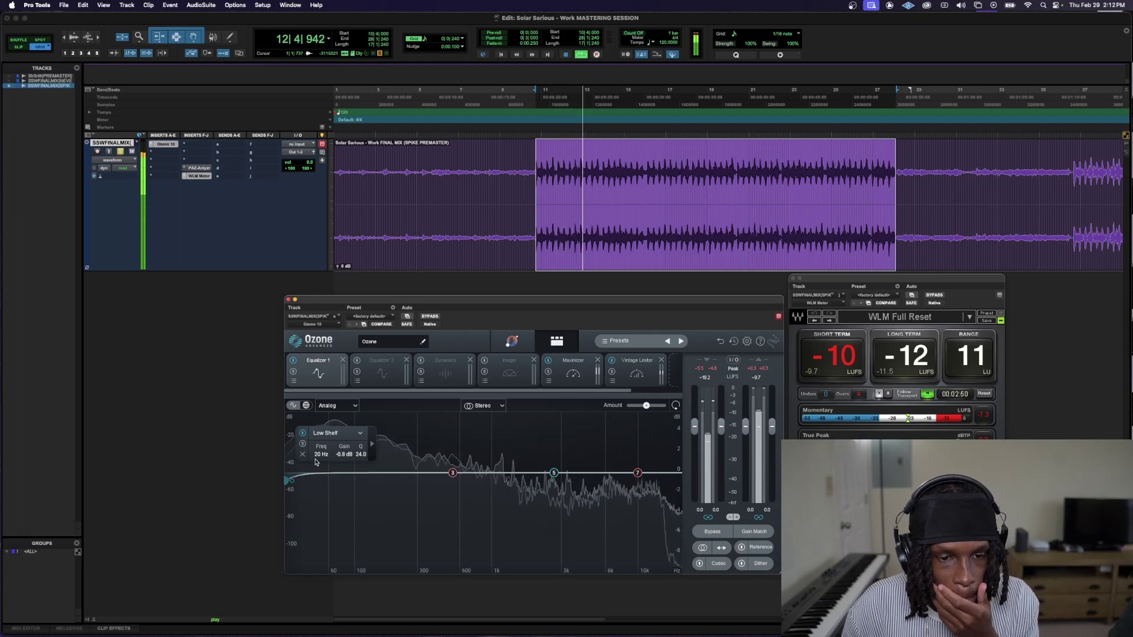
pyautogui.moveTo(364, 456); pyautogui.dragTo(364, 490)
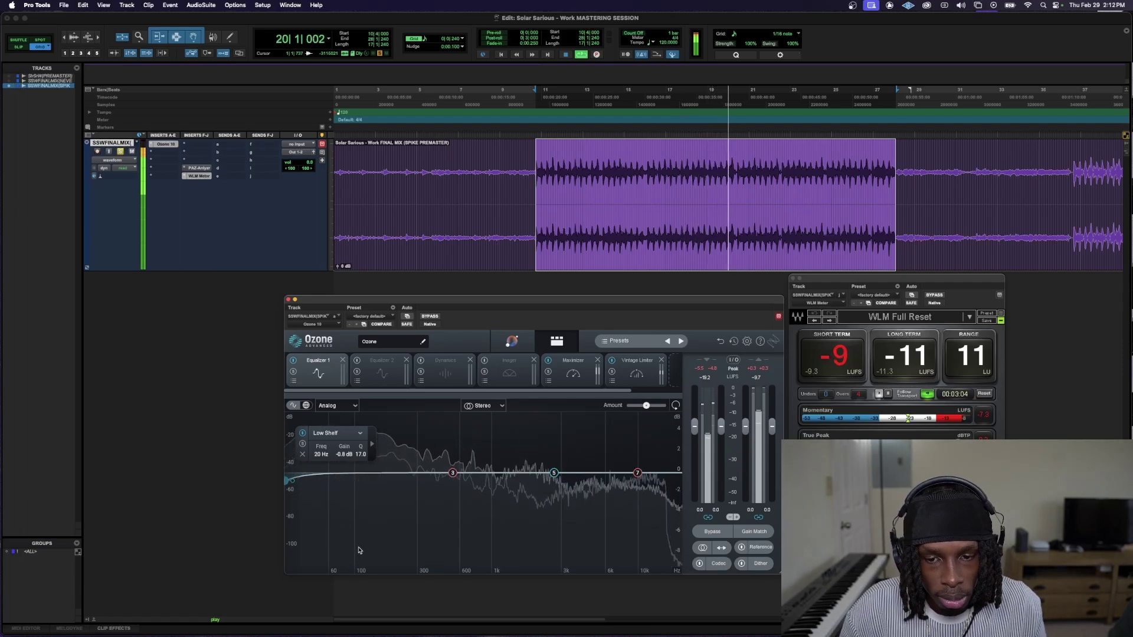
# - Compare the master briefly with the Chris Brown - Stutter reference track, return to the equalizer and stop playback
pyautogui.click(757, 548)
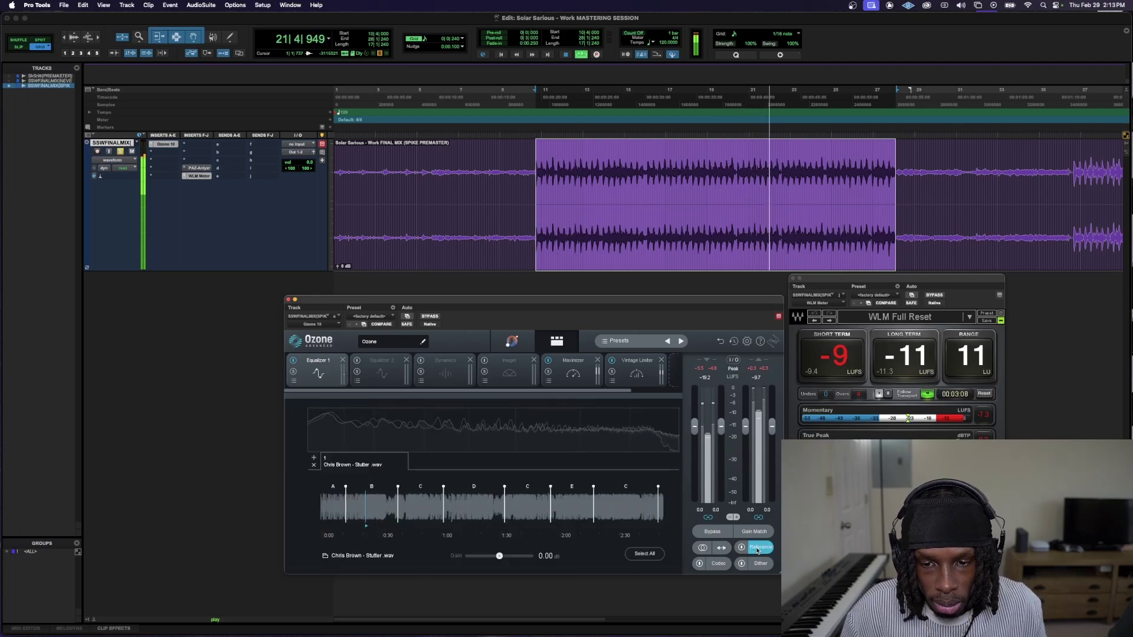
pyautogui.click(757, 548)
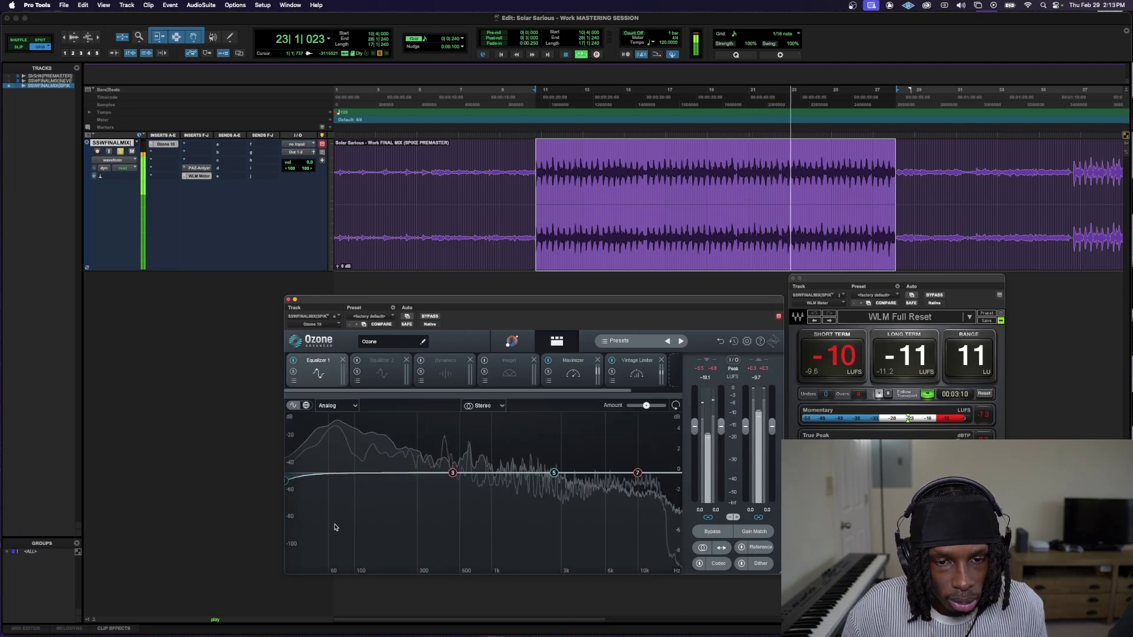
pyautogui.press('space')
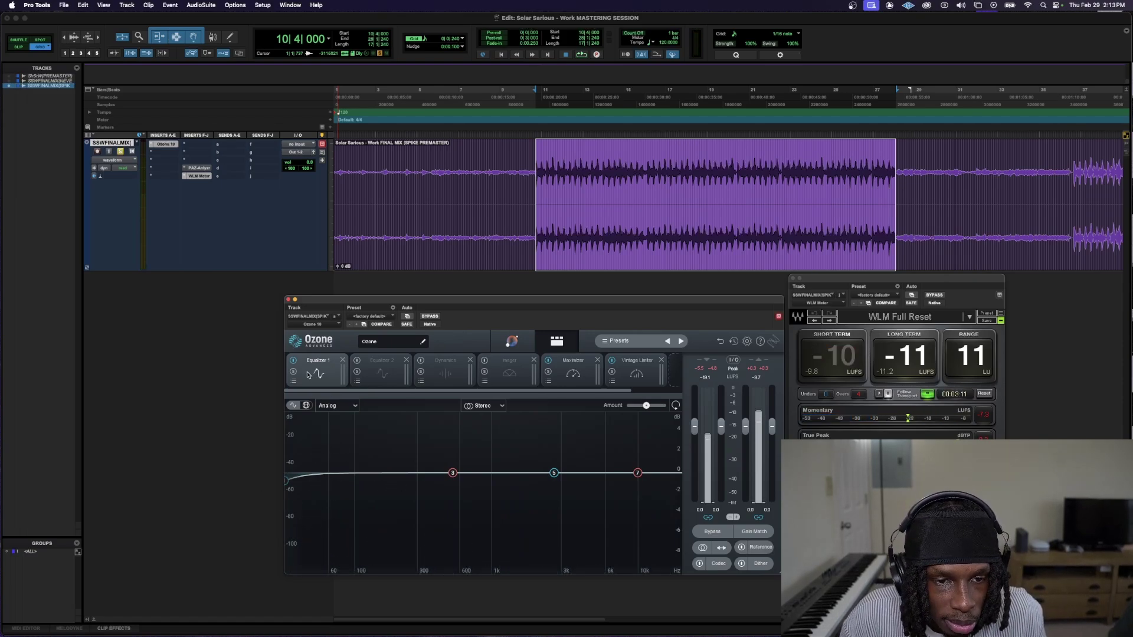
# - Play the selection with Equalizer 1 bypassed and re-enabled to compare the low-end cut
pyautogui.press('space')
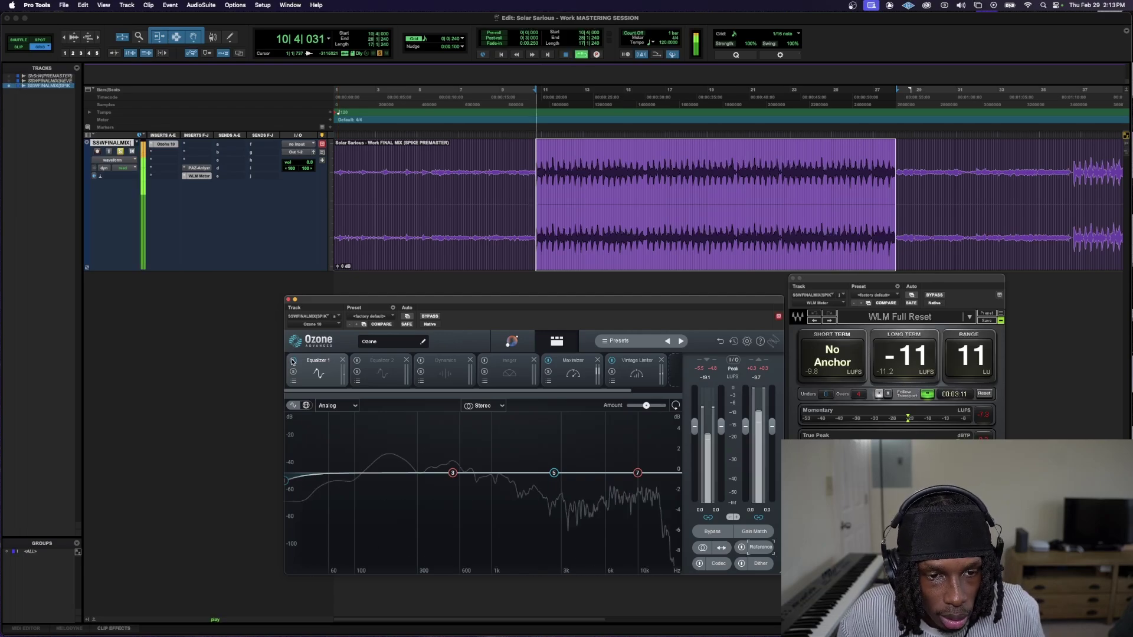
pyautogui.click(293, 361)
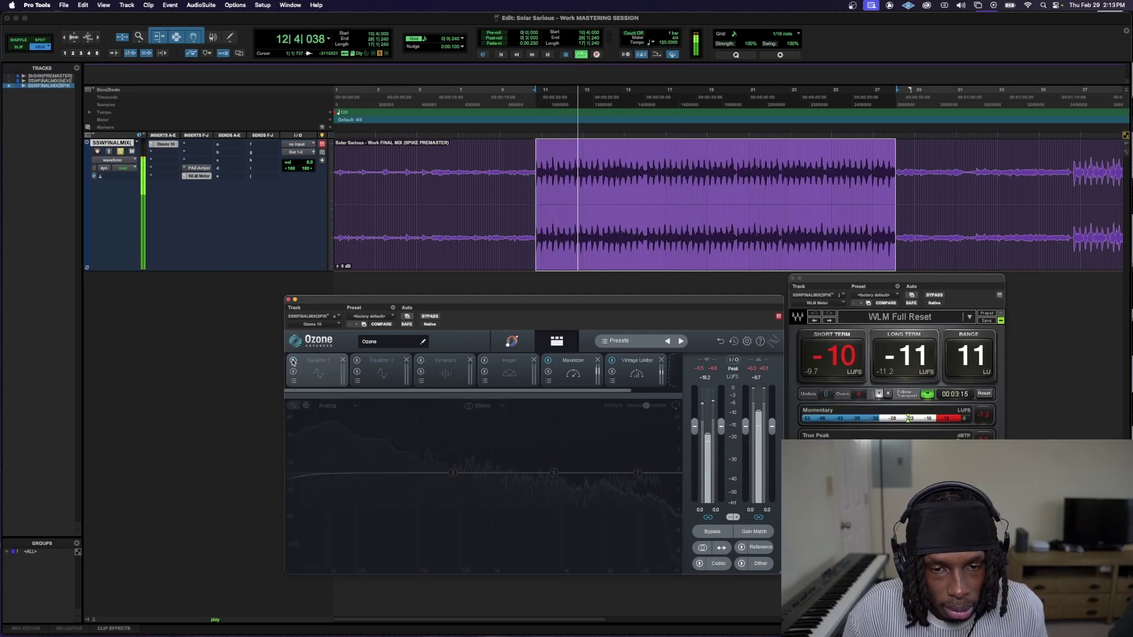
pyautogui.click(292, 361)
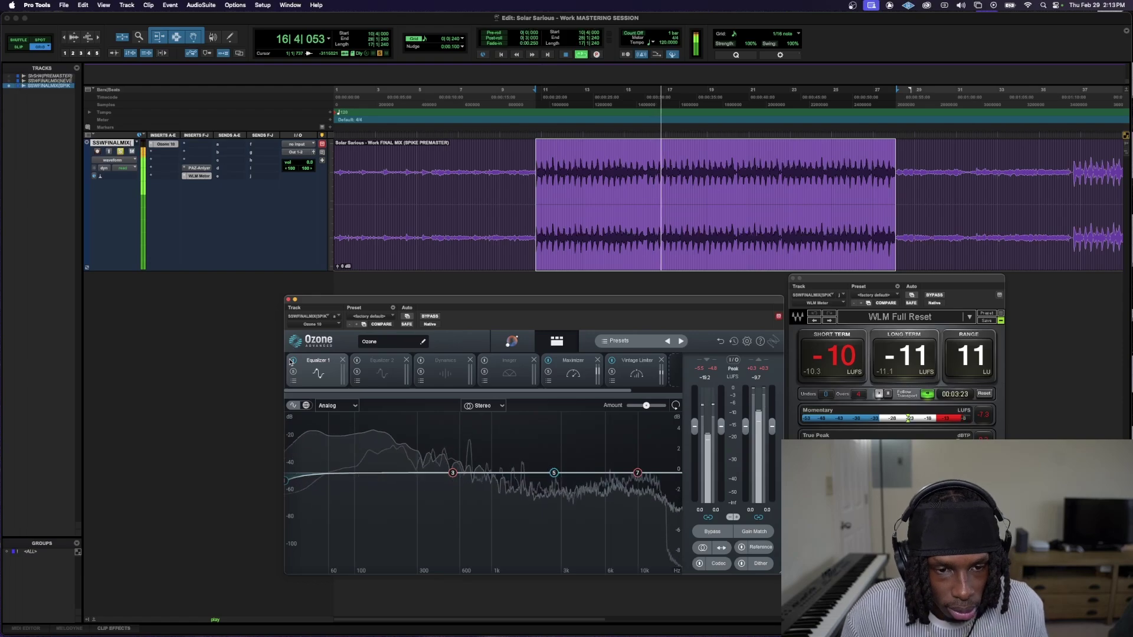
pyautogui.press('space')
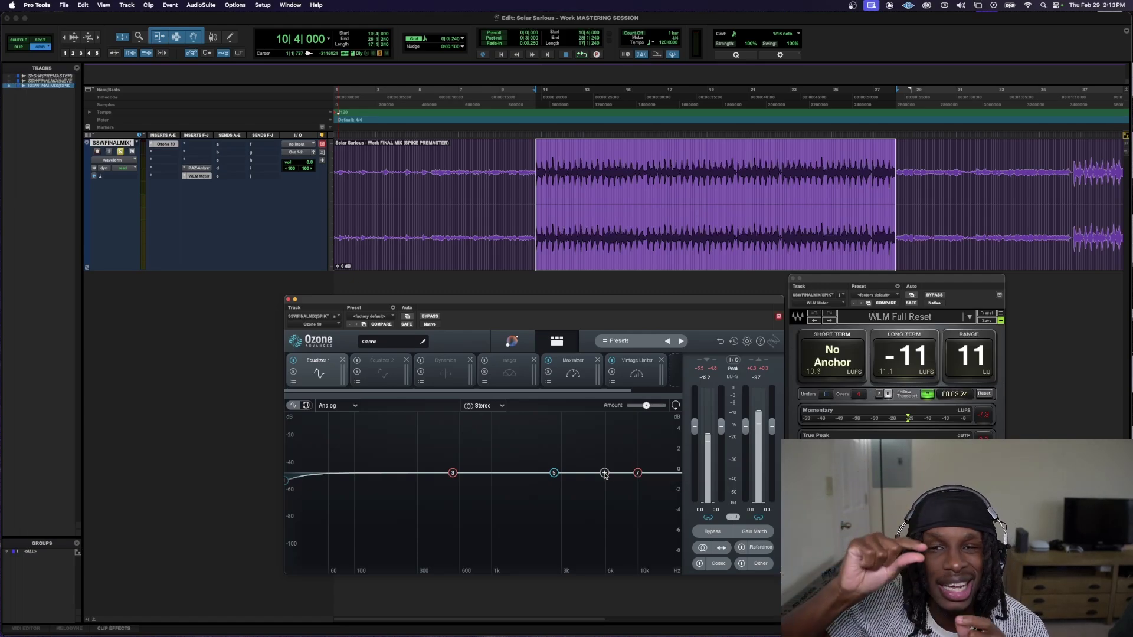
# - Move Equalizer 1's high shelf band up to about 15136 Hz and play the selection briefly
pyautogui.click(637, 473)
pyautogui.moveTo(616, 450); pyautogui.dragTo(620, 446)
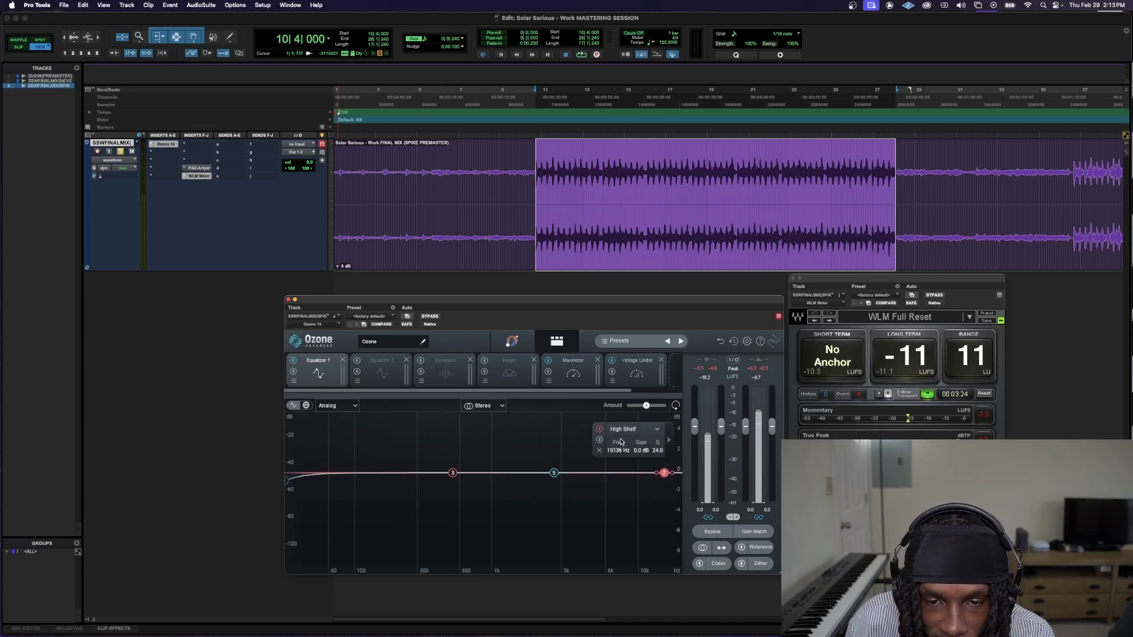
pyautogui.moveTo(620, 441); pyautogui.dragTo(620, 441)
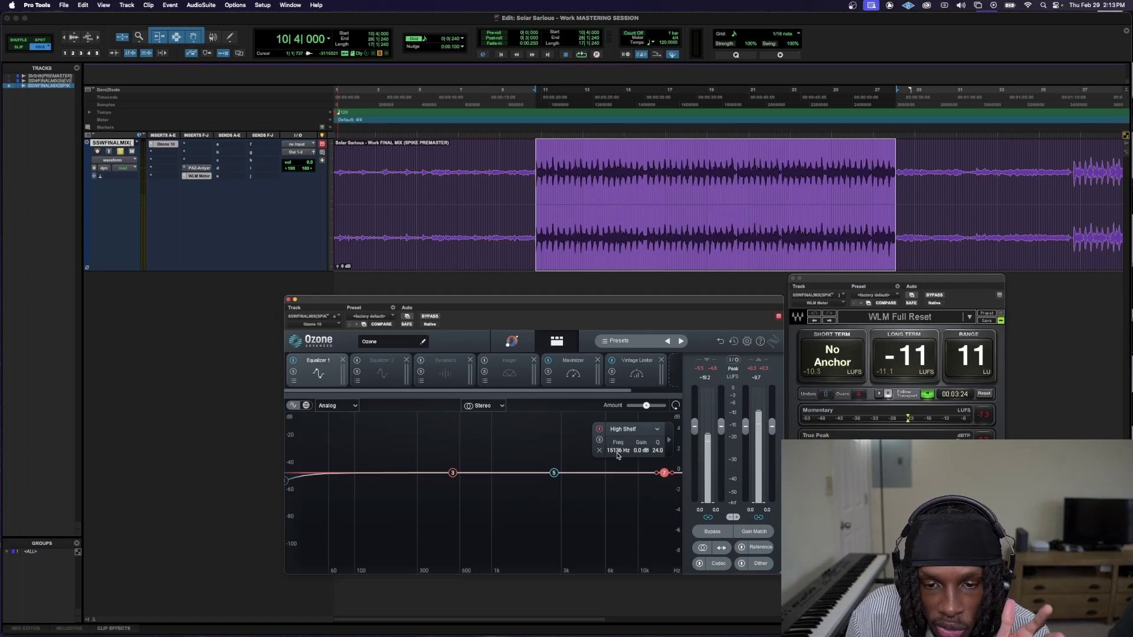
pyautogui.press('space')
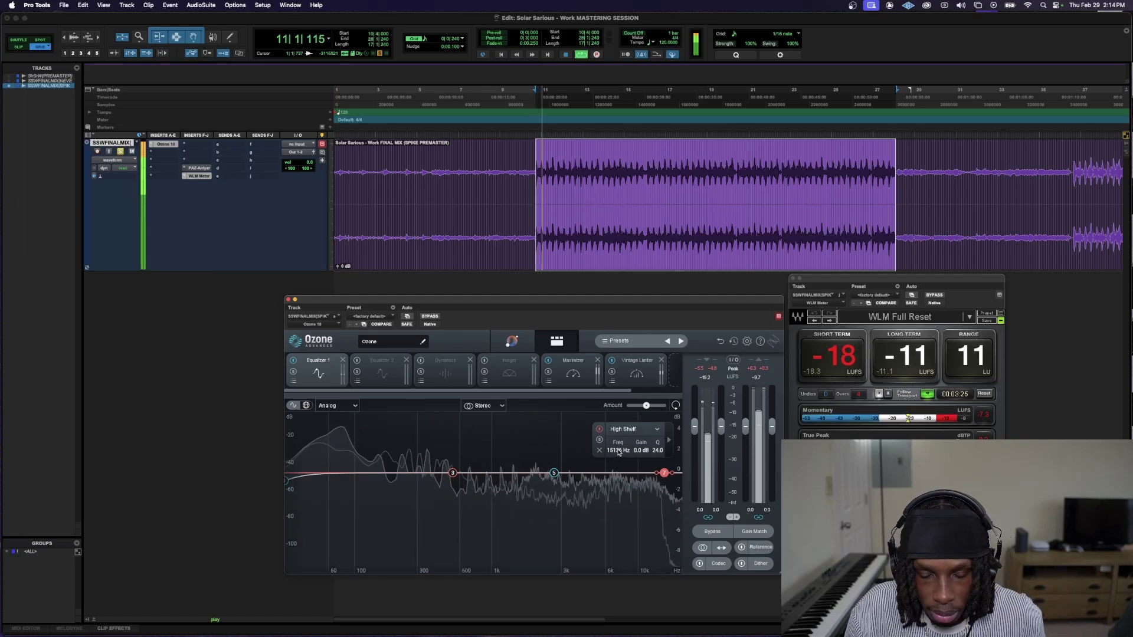
pyautogui.press('space')
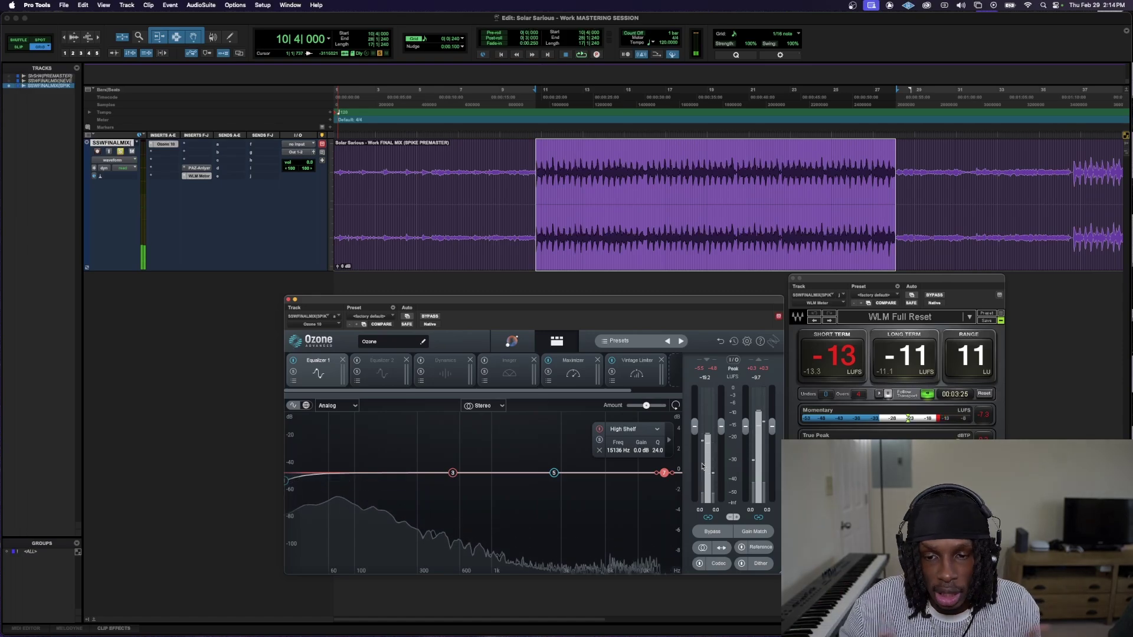
# - Switch the reference track on and off while starting playback to compare it with the master
pyautogui.click(753, 548)
pyautogui.press('space')
pyautogui.click(761, 548)
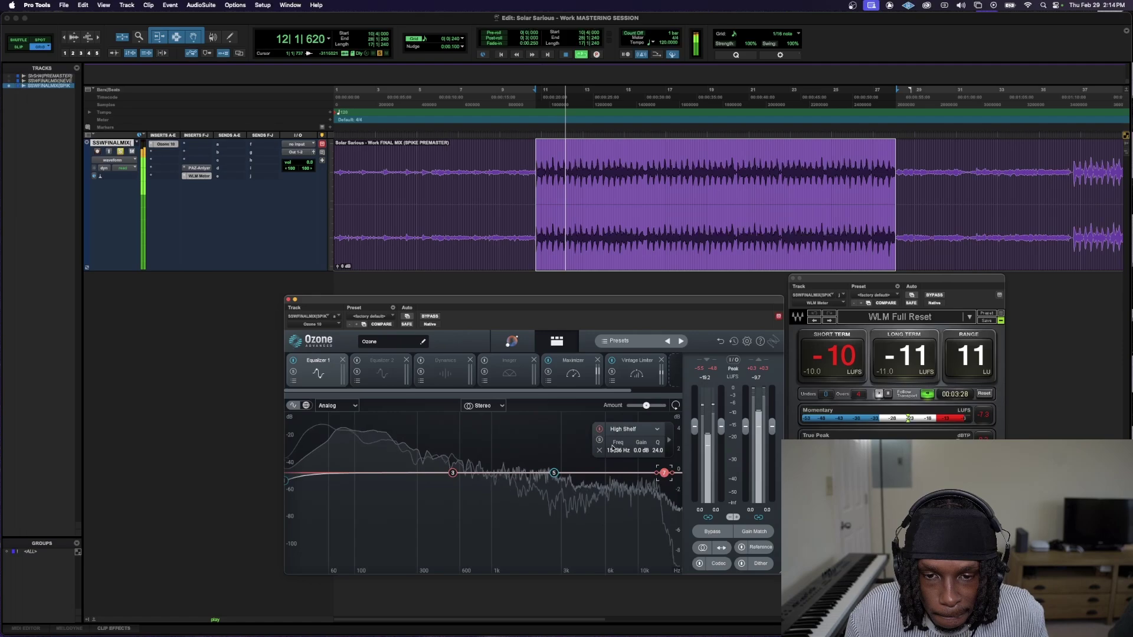
# - Set Equalizer 1's high shelf to 20000 Hz with 0.5 dB gain while the selection plays
pyautogui.doubleClick(614, 450)
pyautogui.write('20000')
pyautogui.press('Return')
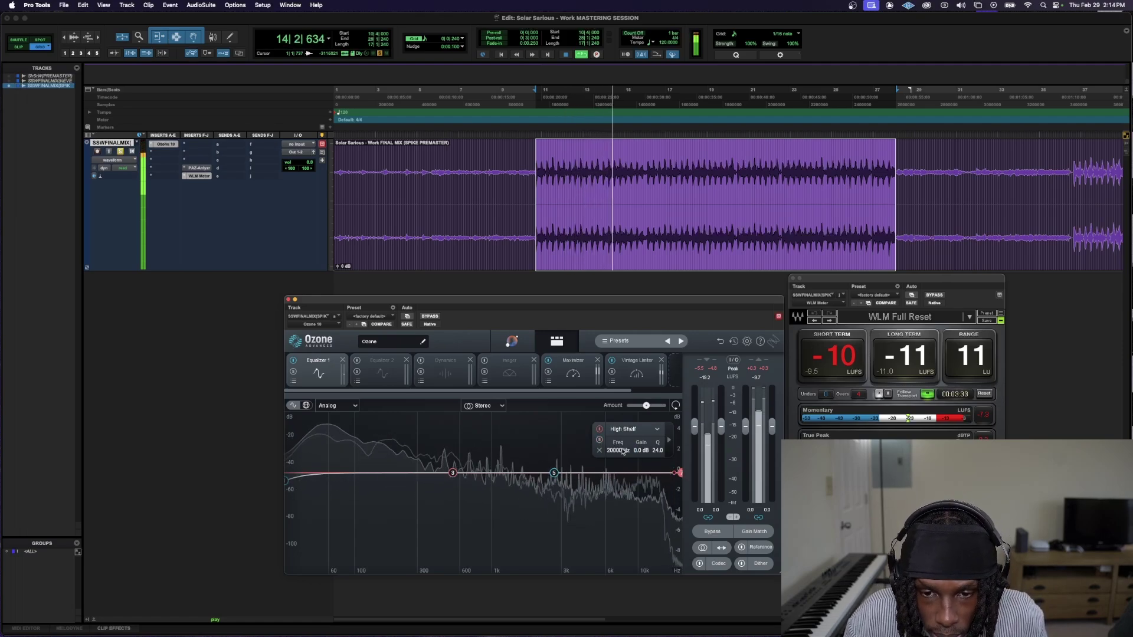
pyautogui.moveTo(641, 452); pyautogui.dragTo(642, 448)
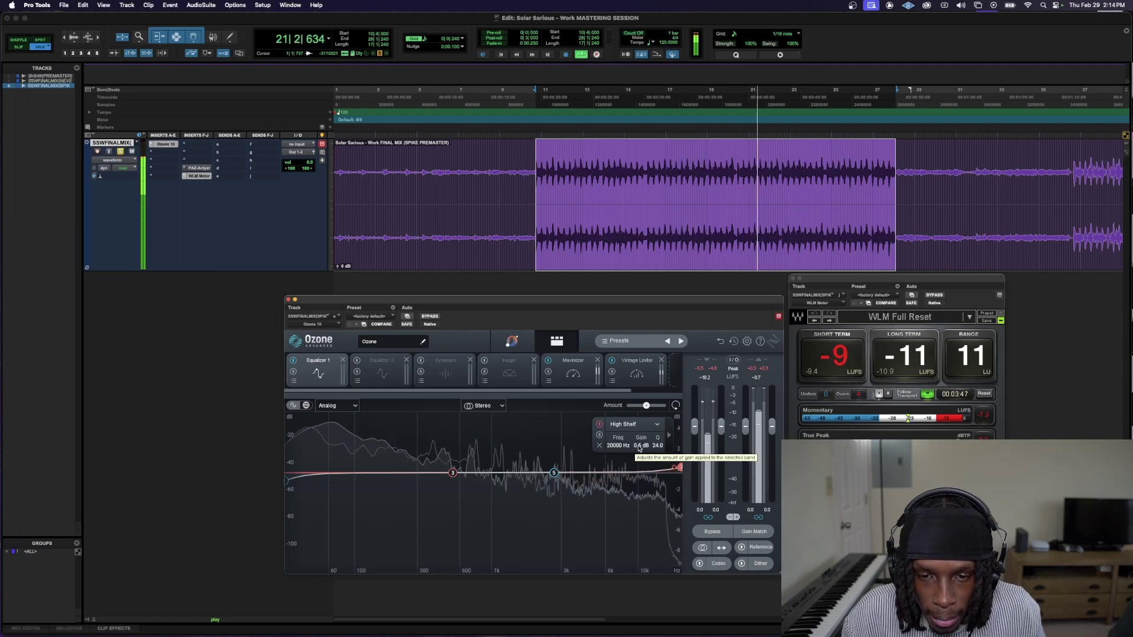
pyautogui.moveTo(639, 446); pyautogui.dragTo(616, 451)
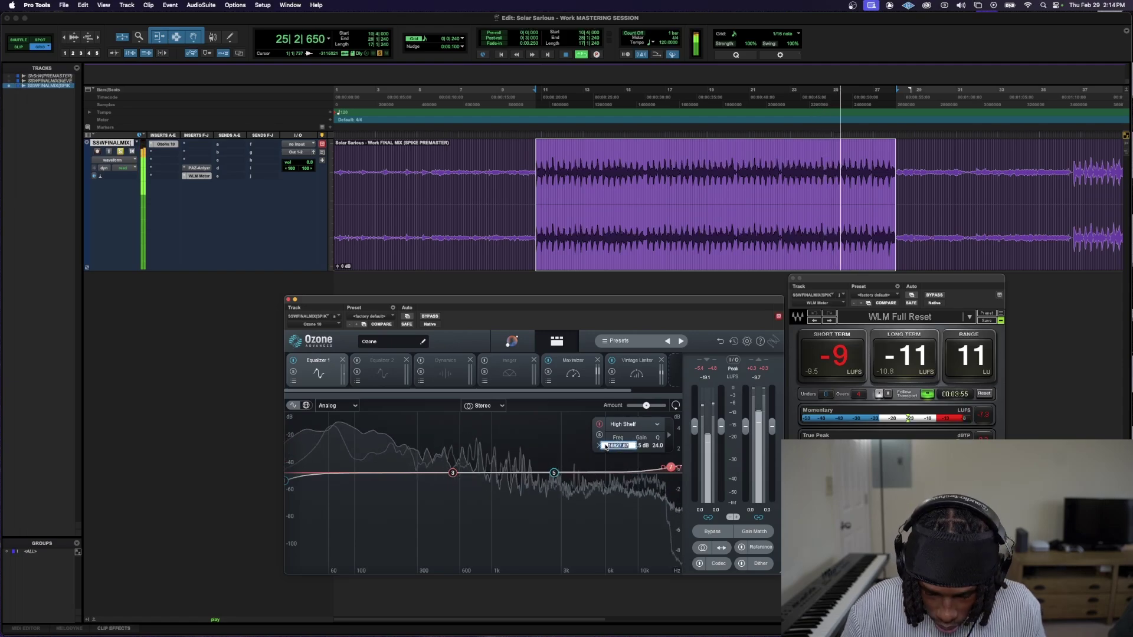
pyautogui.write('20000')
pyautogui.press('Return')
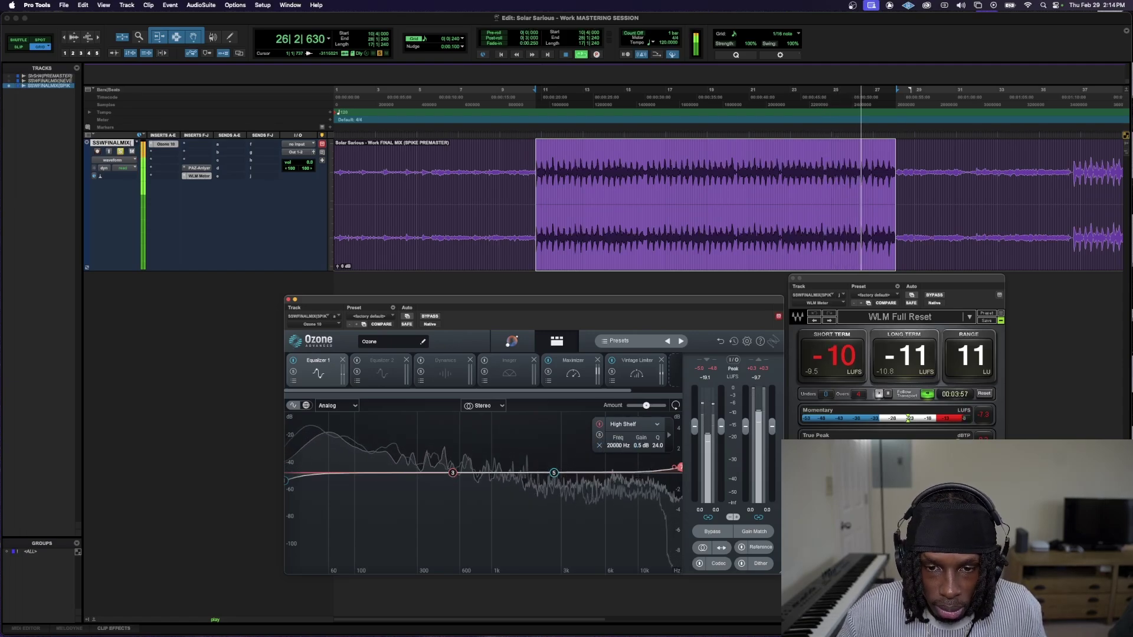
# - Set the high shelf frequency to 16000 Hz and restart playback of the selection
pyautogui.press('space')
pyautogui.doubleClick(617, 446)
pyautogui.write('16000')
pyautogui.press('Return')
pyautogui.press('space')
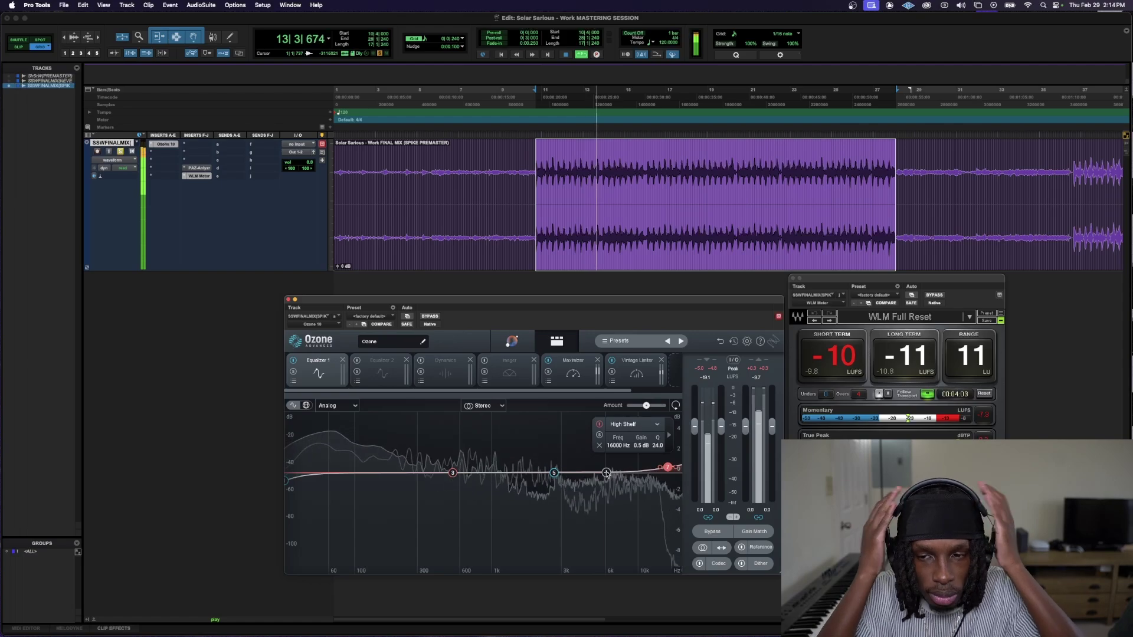
# - Lower the Maximizer threshold to -7.6 dB and the Vintage Limiter threshold to -3.5 dB during playback
pyautogui.click(573, 372)
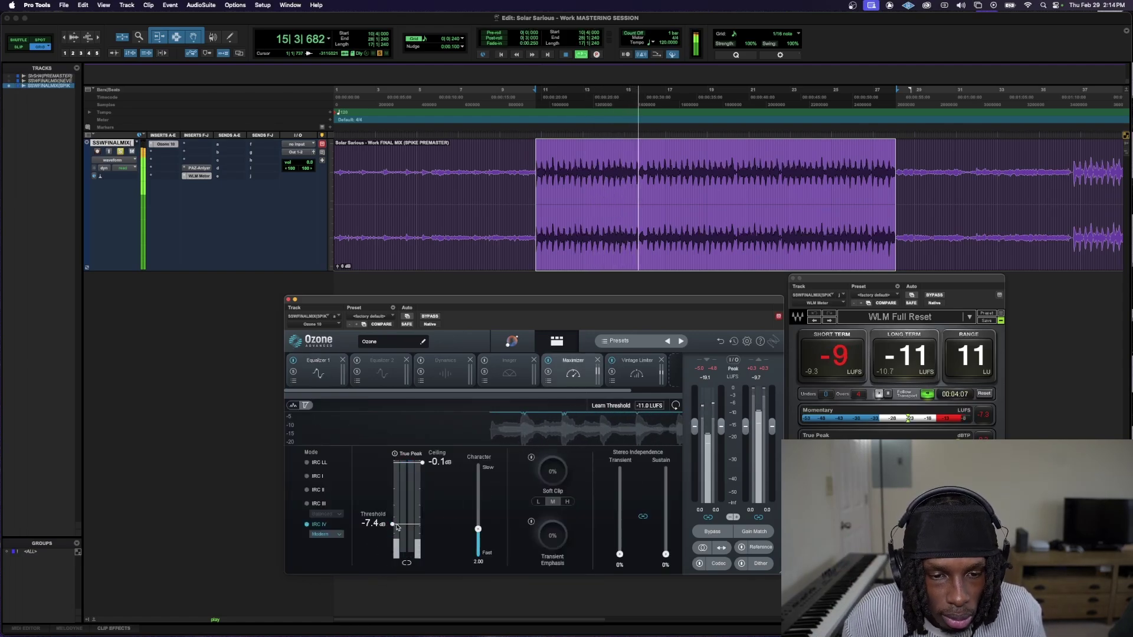
pyautogui.moveTo(393, 524); pyautogui.dragTo(394, 527)
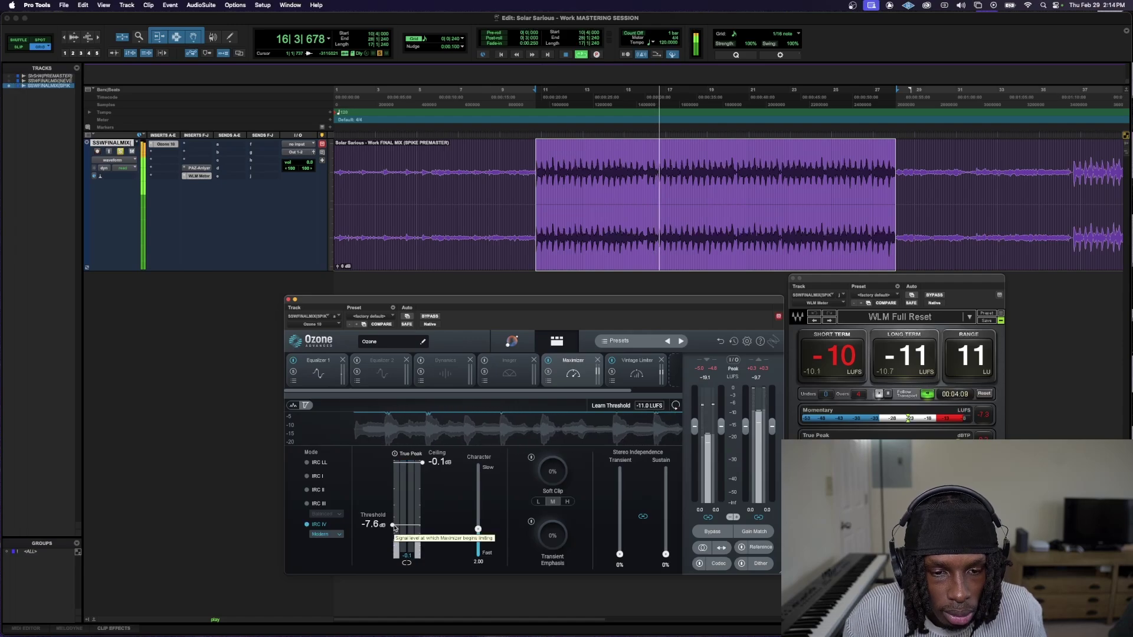
pyautogui.click(636, 373)
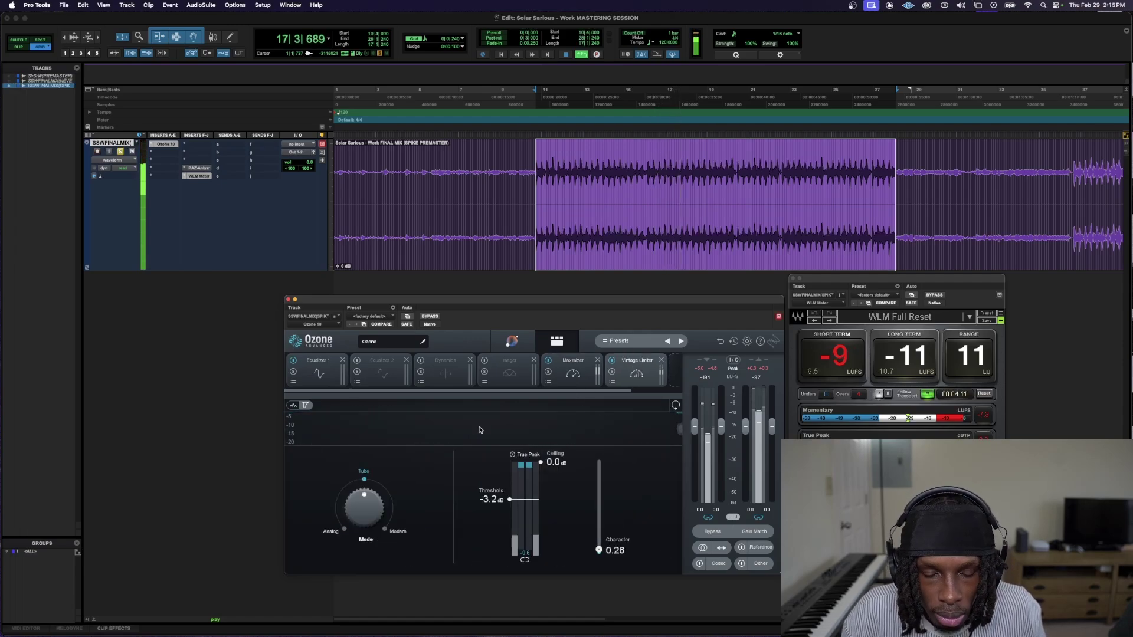
pyautogui.moveTo(518, 506); pyautogui.dragTo(519, 504)
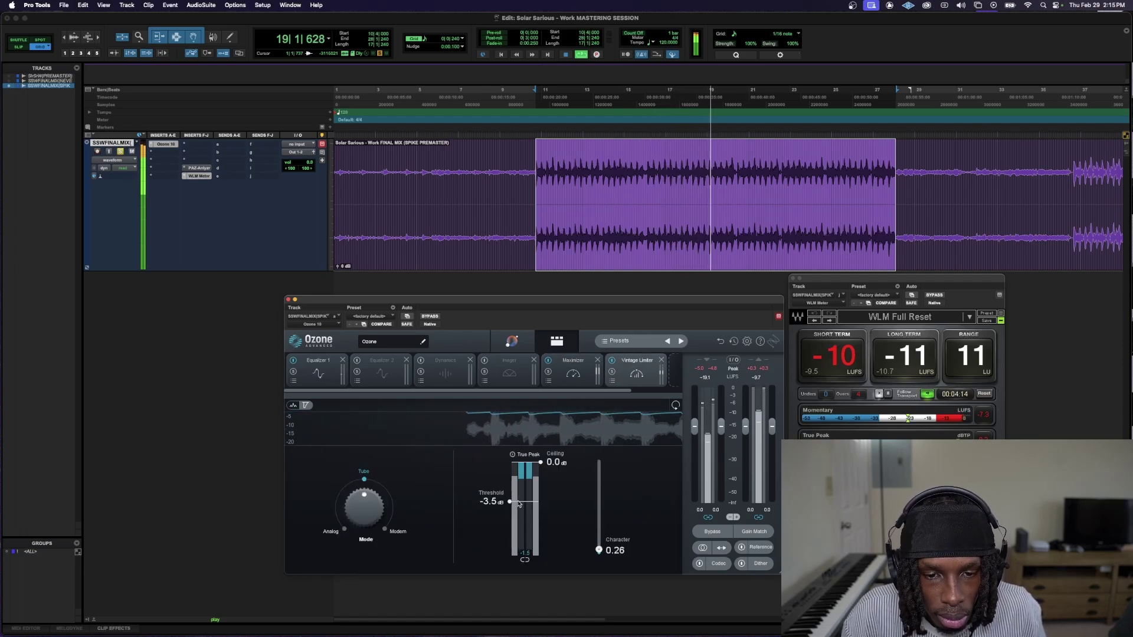
# - Return to Equalizer 1, bypass it during playback to hear the difference, stop playback and re-enable it
pyautogui.click(573, 373)
pyautogui.click(318, 372)
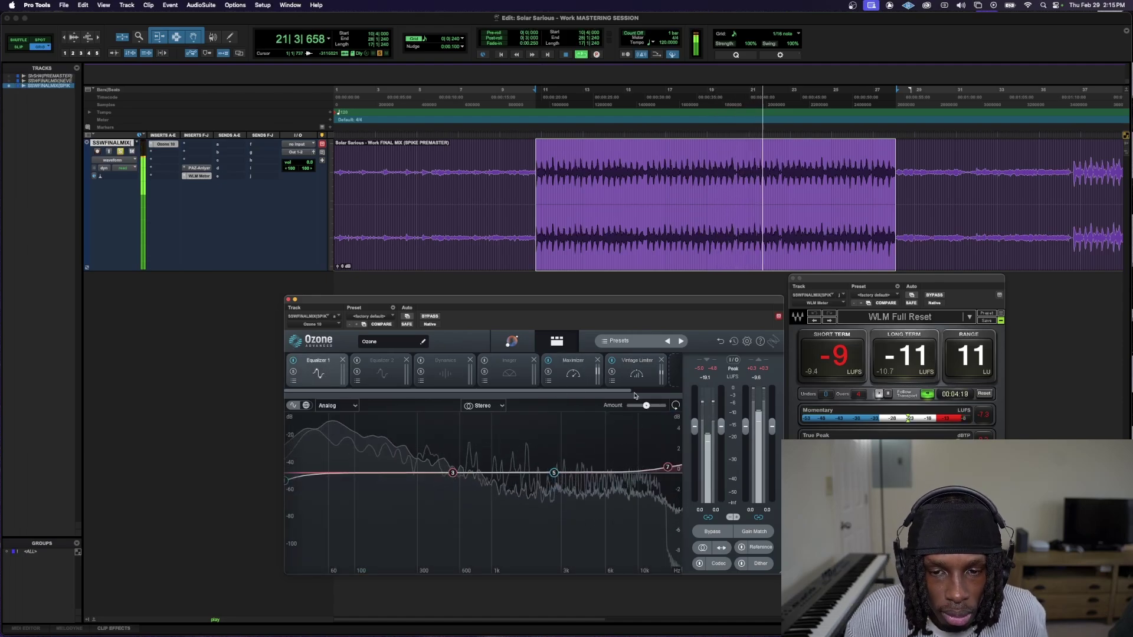
pyautogui.click(293, 361)
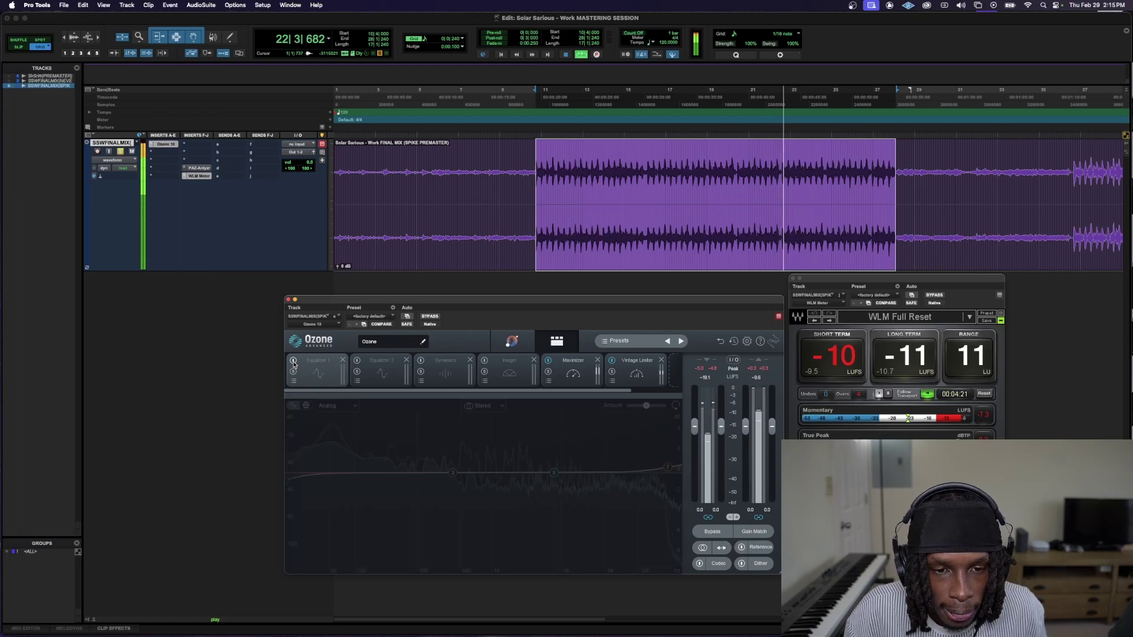
pyautogui.press('space')
pyautogui.click(294, 361)
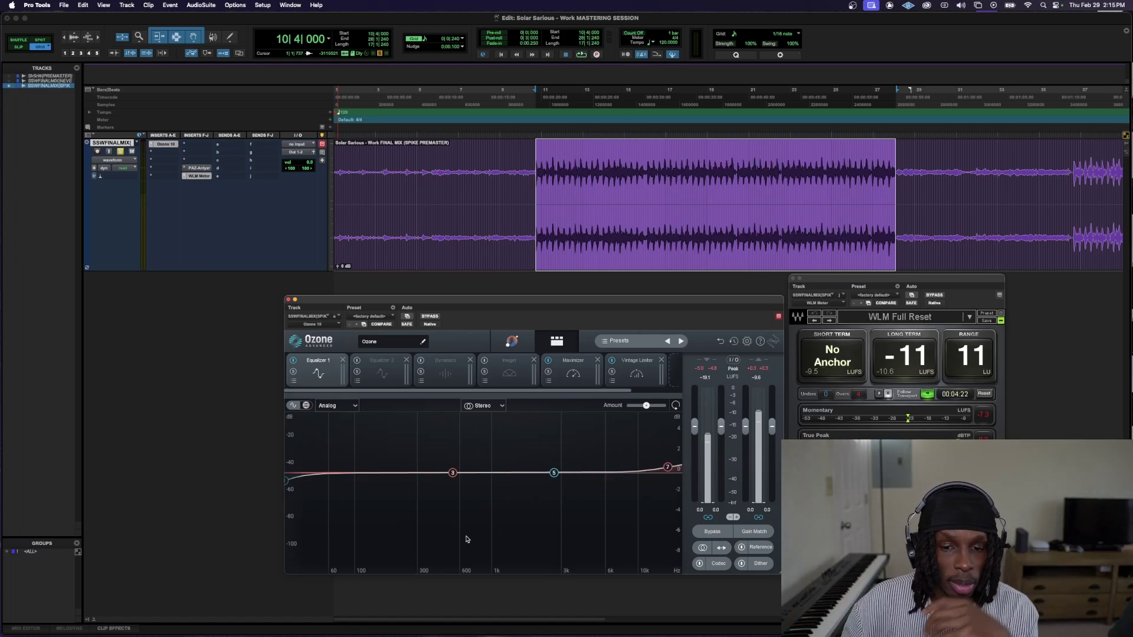
# - During playback, move Equalizer 1's 2700 Hz bell band to 5048 Hz and set its gain to 0.5 dB, soloing it while adjusting
pyautogui.click(553, 473)
pyautogui.press('space')
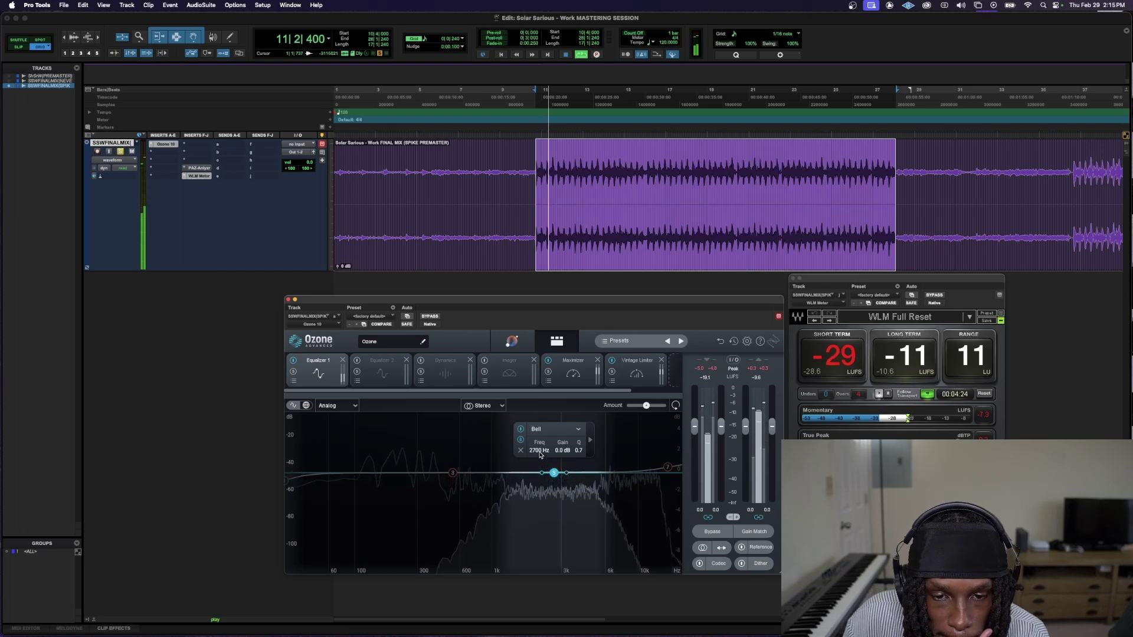
pyautogui.moveTo(540, 453); pyautogui.dragTo(594, 477)
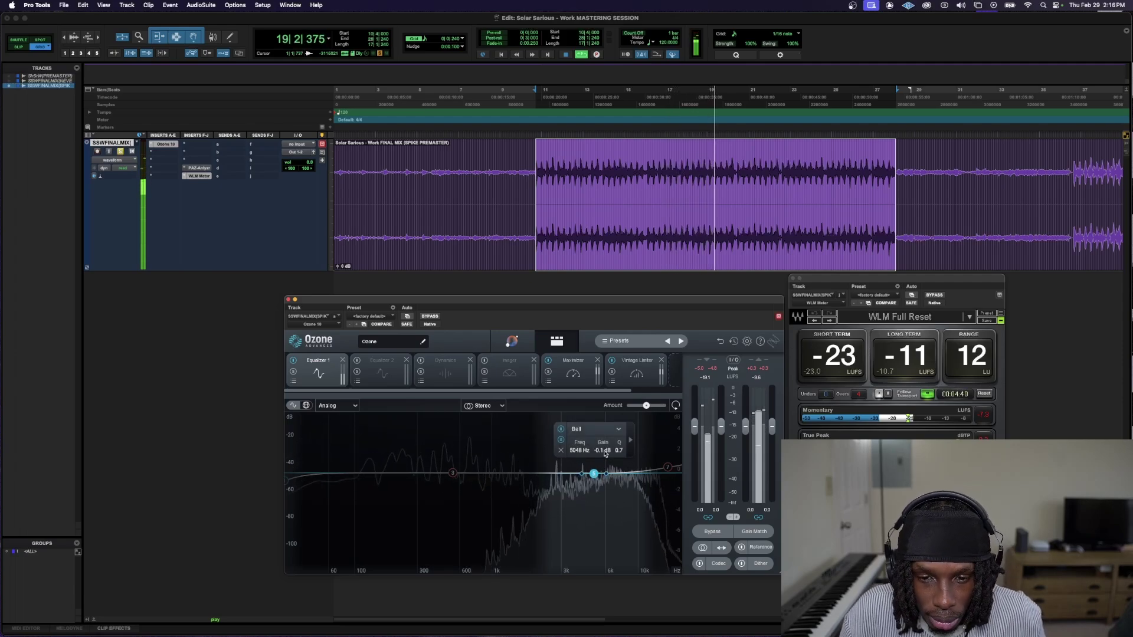
pyautogui.moveTo(605, 453); pyautogui.dragTo(602, 451)
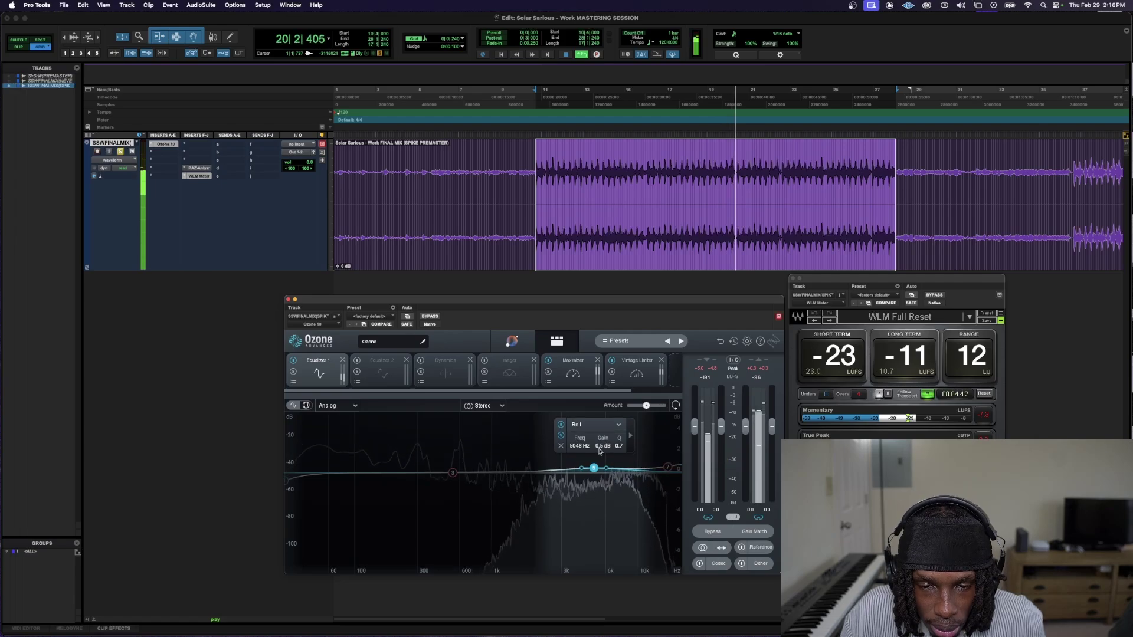
pyautogui.click(561, 436)
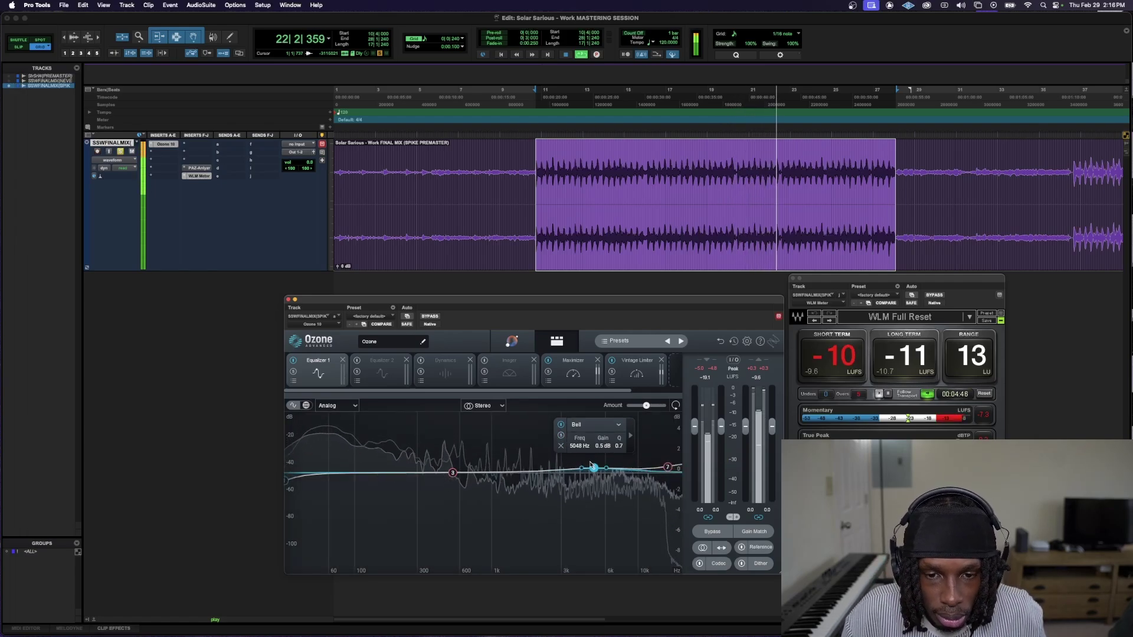
# - Refine Equalizer 1's upper bell band to 6000 Hz, 0.3 dB gain and a Q of 1.0, and stop playback
pyautogui.moveTo(572, 447); pyautogui.dragTo(588, 449)
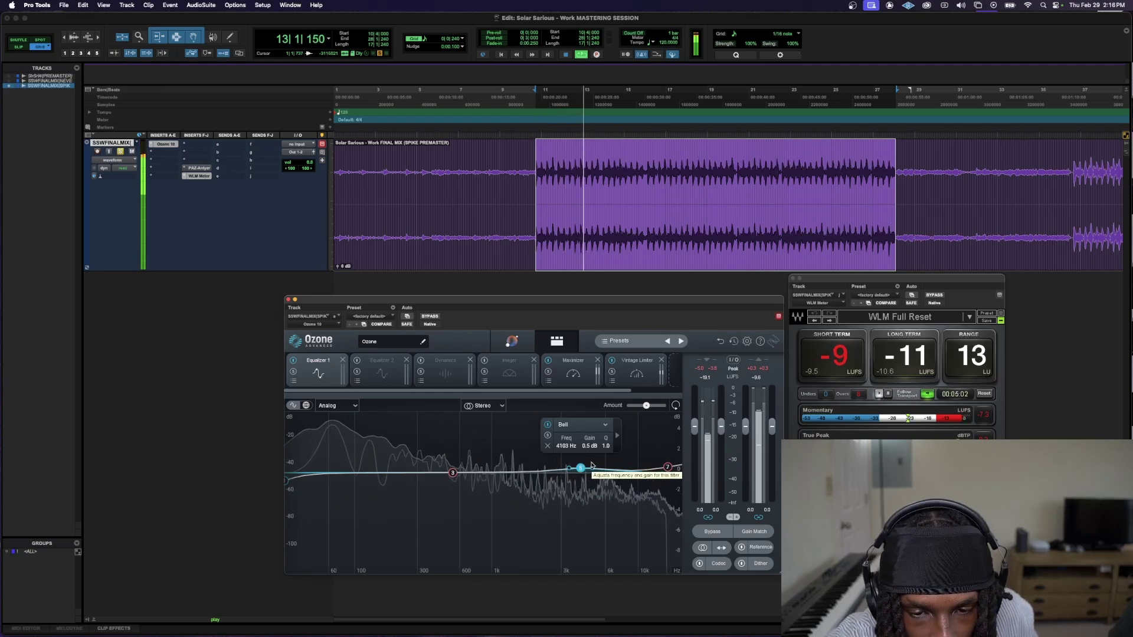
pyautogui.click(548, 437)
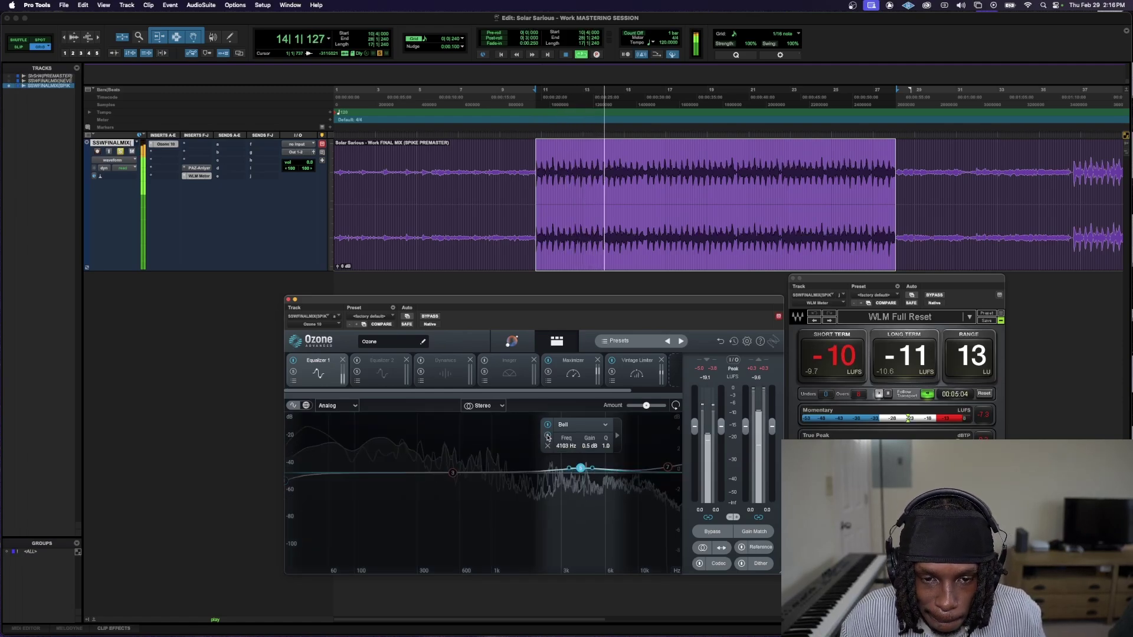
pyautogui.moveTo(572, 448); pyautogui.dragTo(570, 438)
pyautogui.click(571, 438)
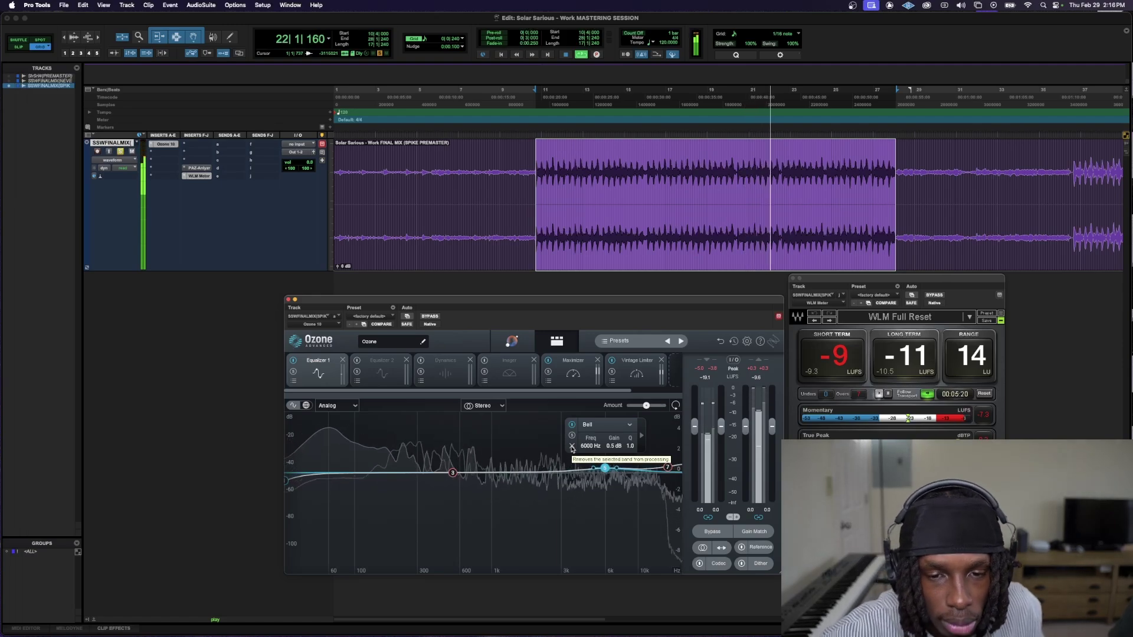
pyautogui.click(572, 425)
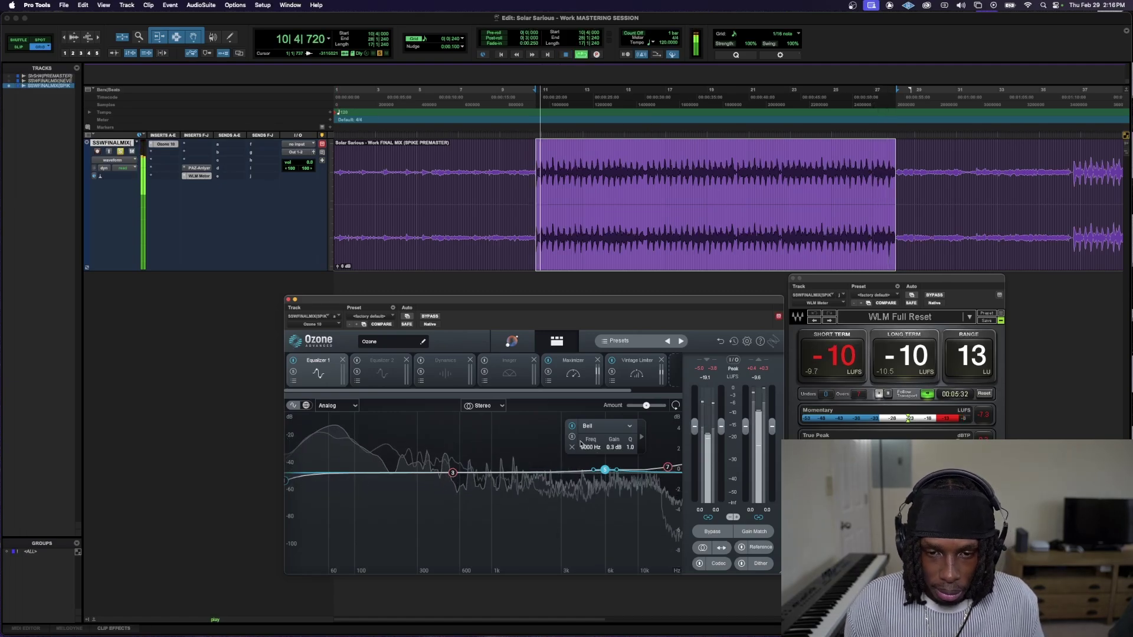
pyautogui.moveTo(588, 450); pyautogui.dragTo(582, 445)
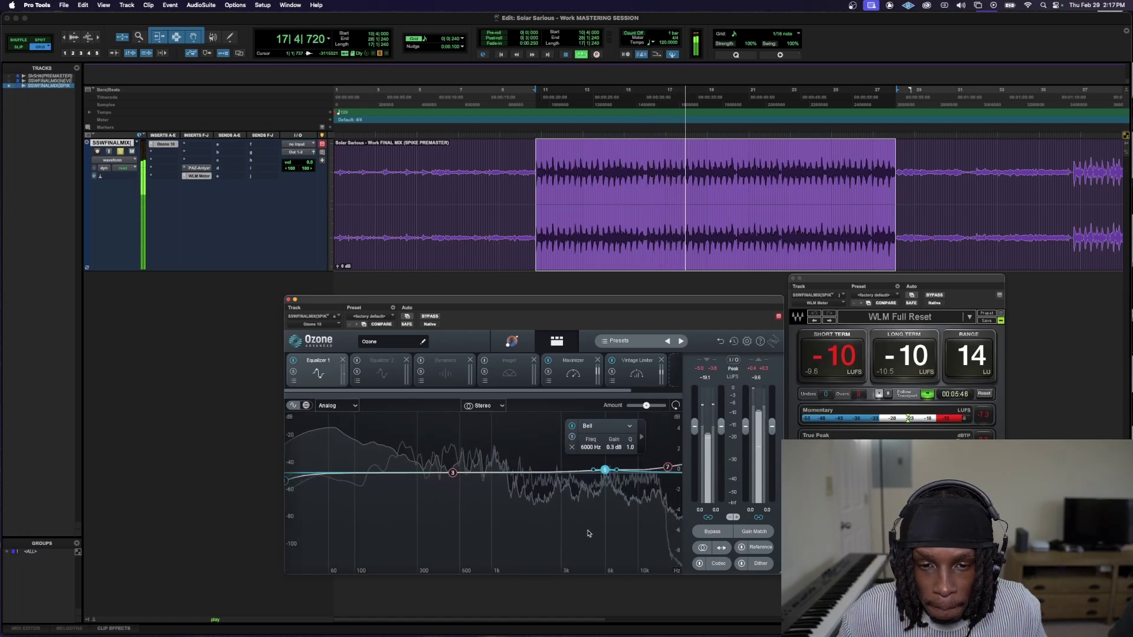
pyautogui.press('space')
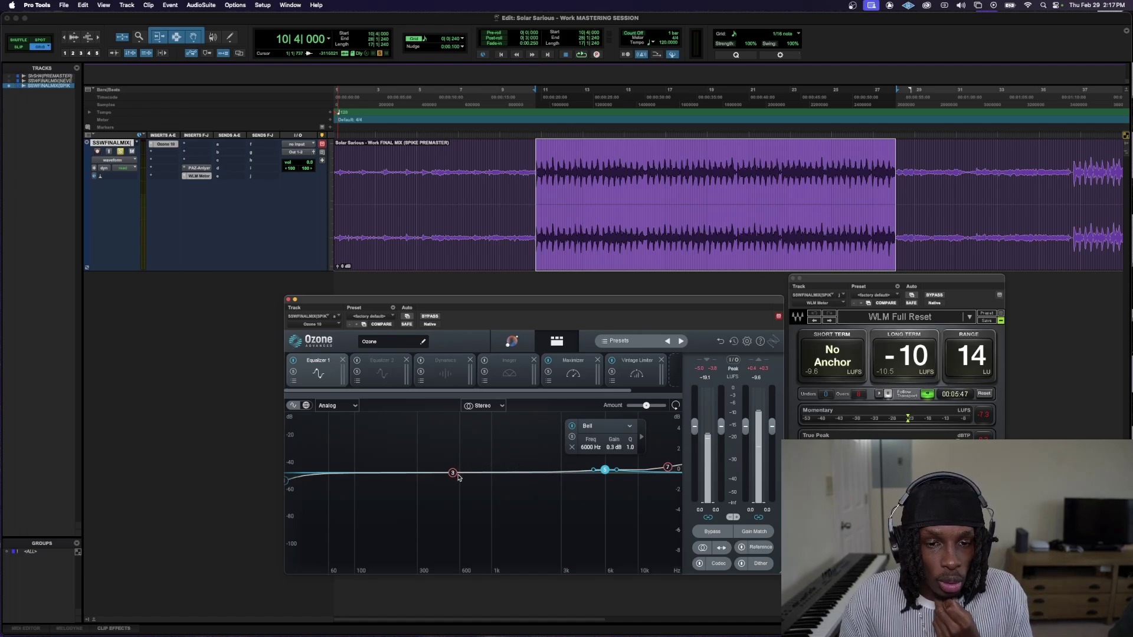
# - Enable Equalizer 2 and set its channel mode to Mid/Side
pyautogui.click(357, 363)
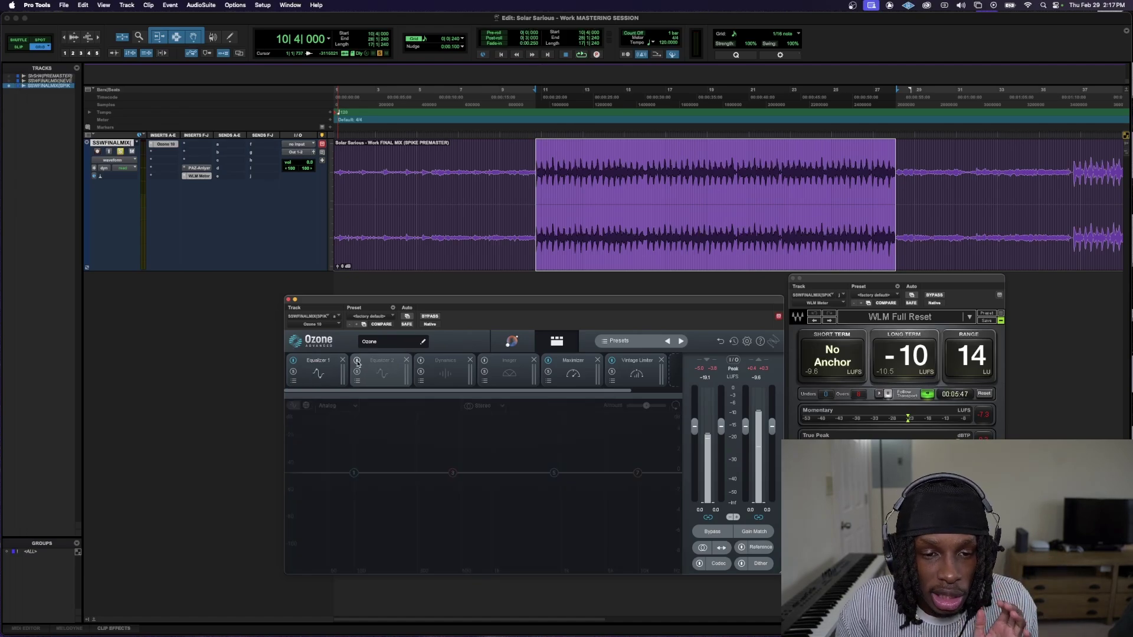
pyautogui.click(357, 361)
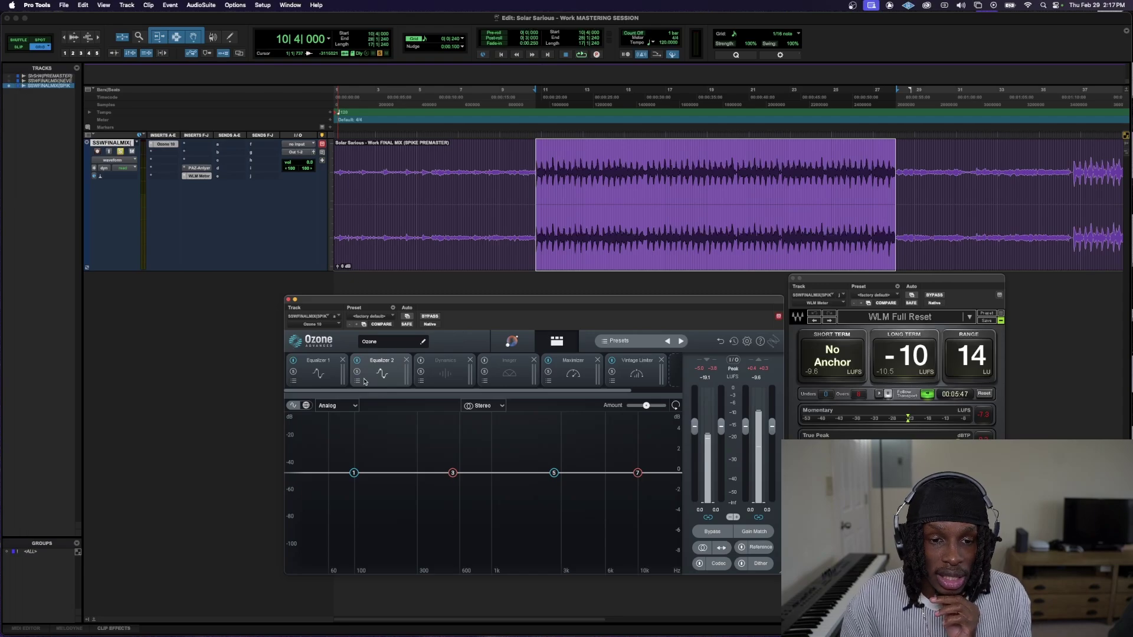
pyautogui.click(496, 407)
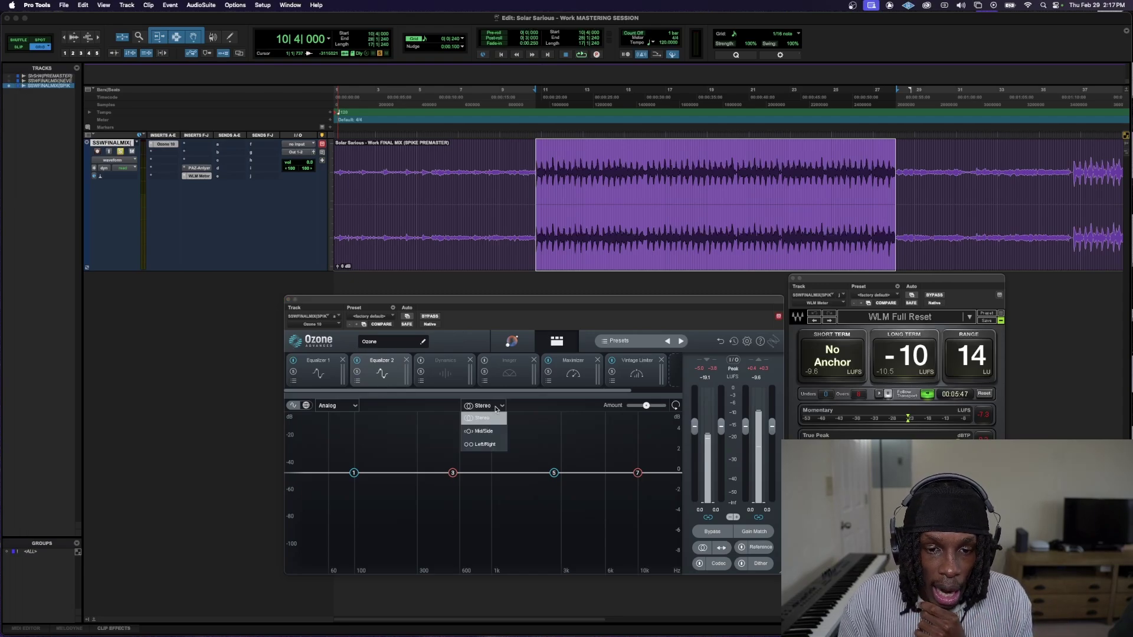
pyautogui.click(492, 440)
# - During playback, set the mid channel's band 3 bell to 182 Hz, -0.2 dB gain and a Q of 1.5, and stop
pyautogui.press('space')
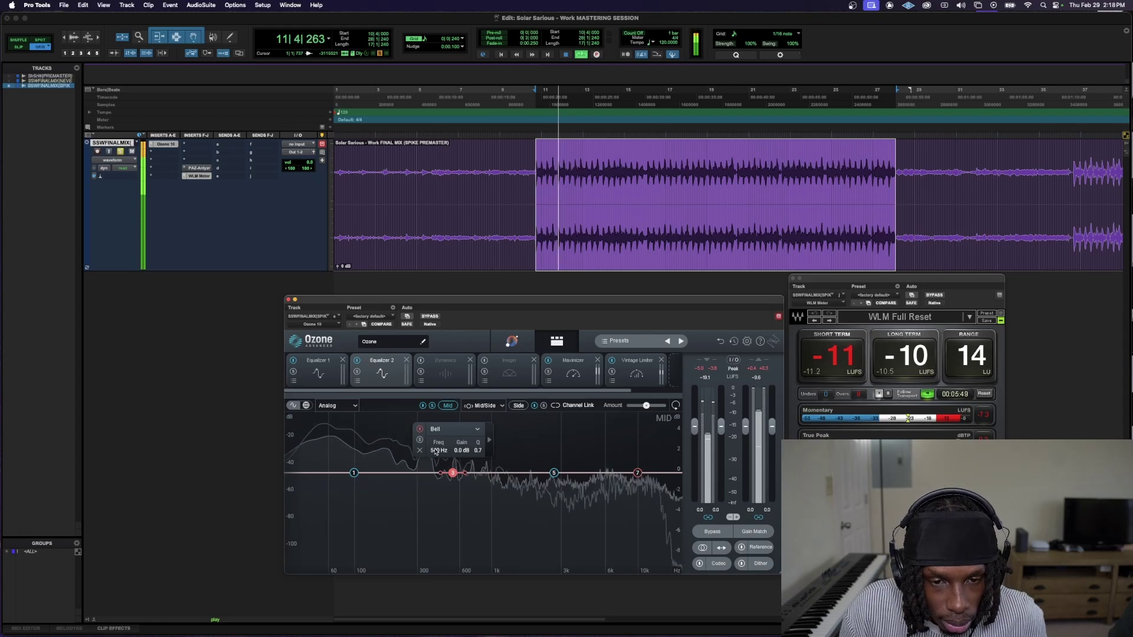
pyautogui.moveTo(452, 470); pyautogui.dragTo(418, 466)
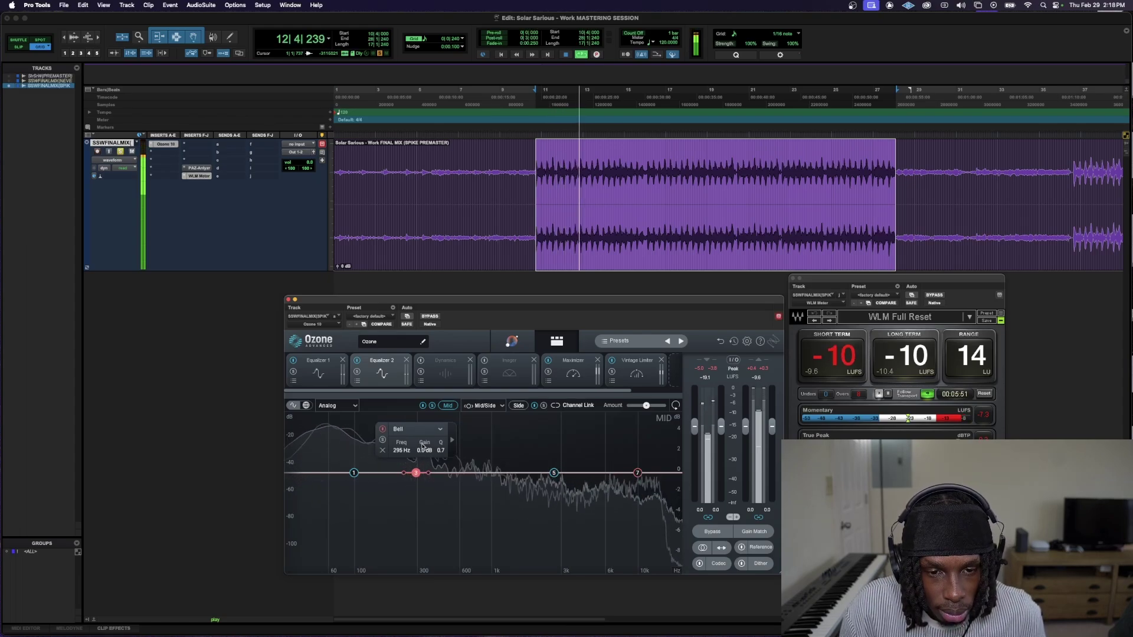
pyautogui.moveTo(415, 477); pyautogui.dragTo(397, 467)
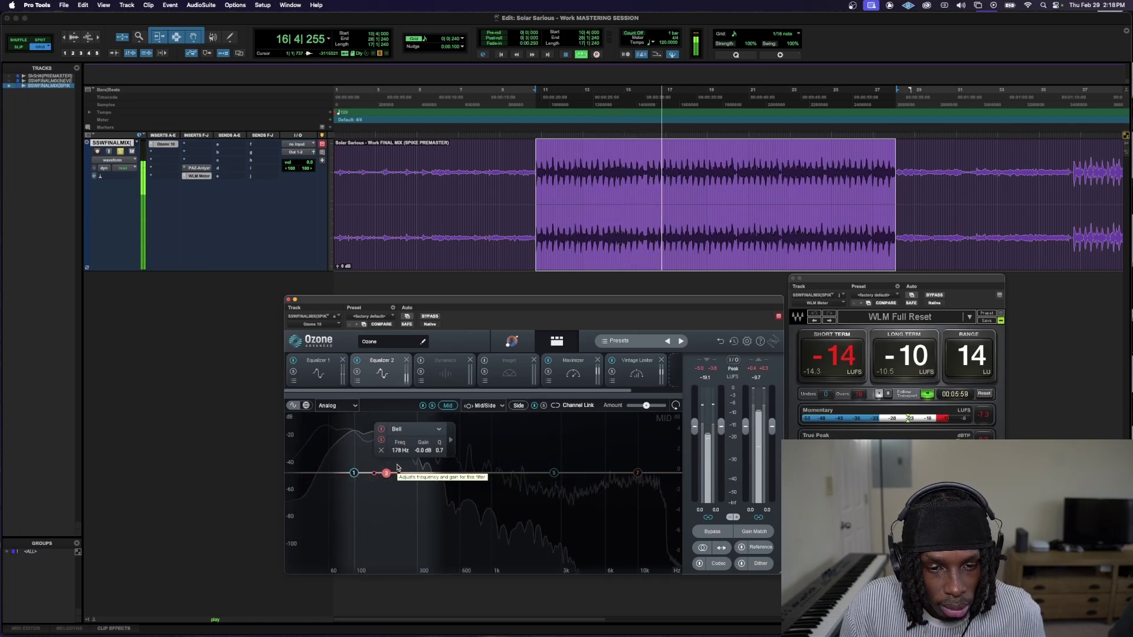
pyautogui.moveTo(387, 473); pyautogui.dragTo(395, 452)
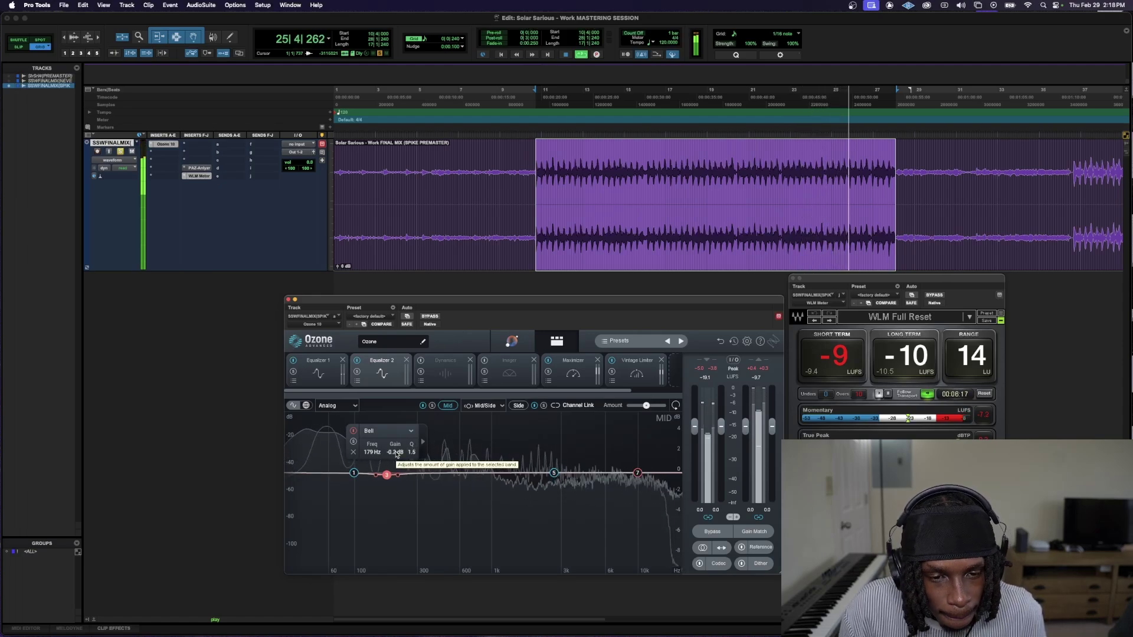
pyautogui.click(353, 441)
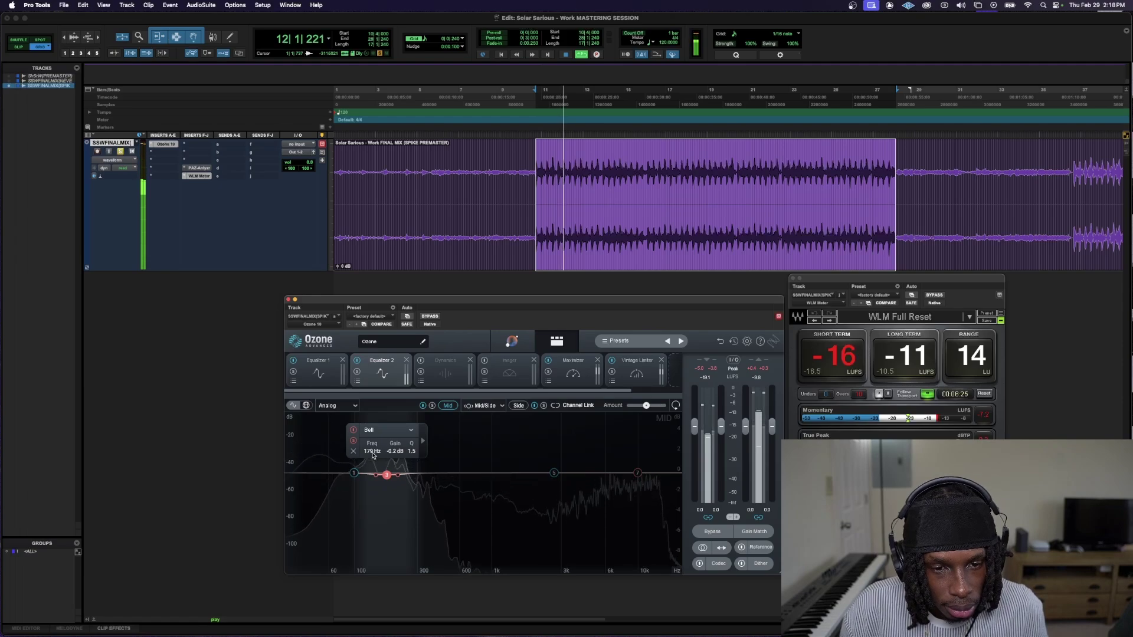
pyautogui.moveTo(366, 452); pyautogui.dragTo(369, 452)
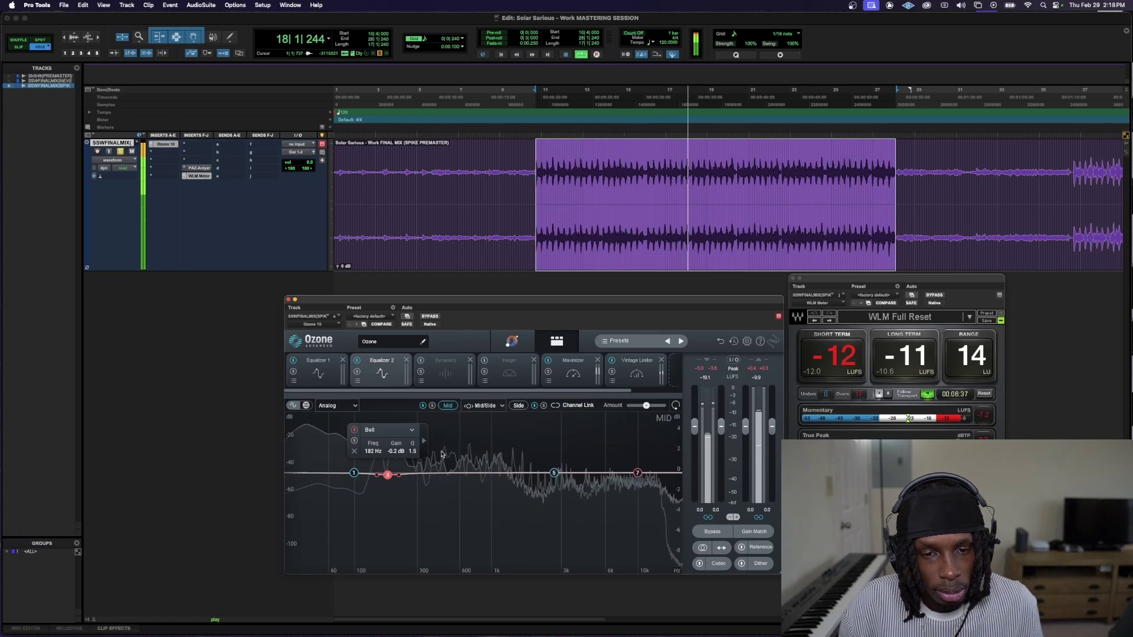
pyautogui.press('space')
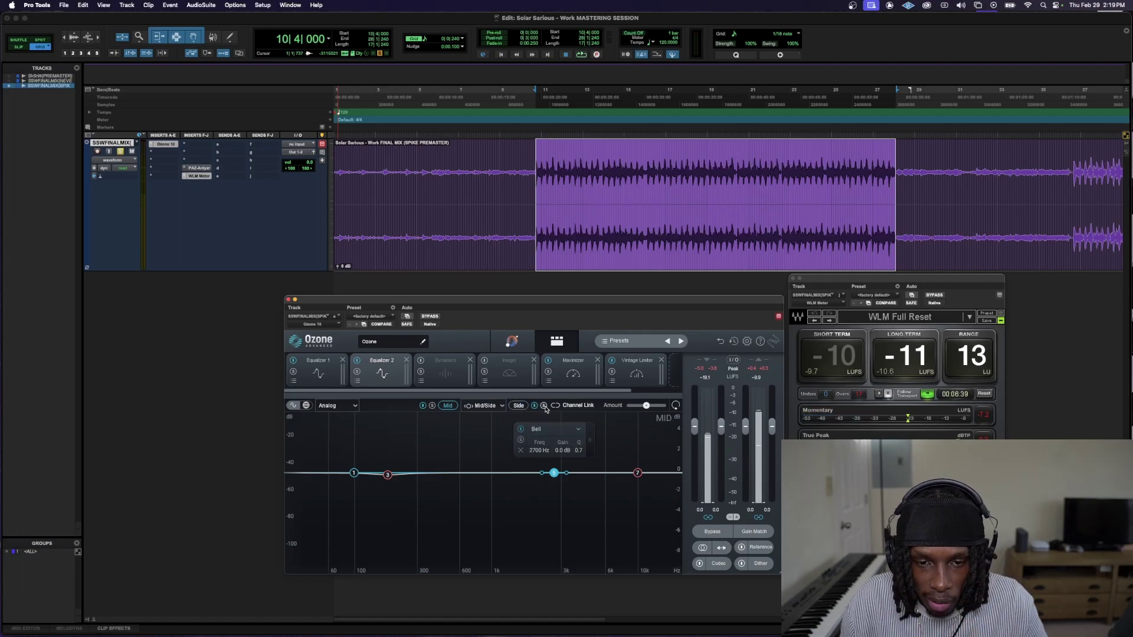
# - Play the selection, solo the mid channel's 2700 Hz bell band and move it to 1753 Hz
pyautogui.press('space')
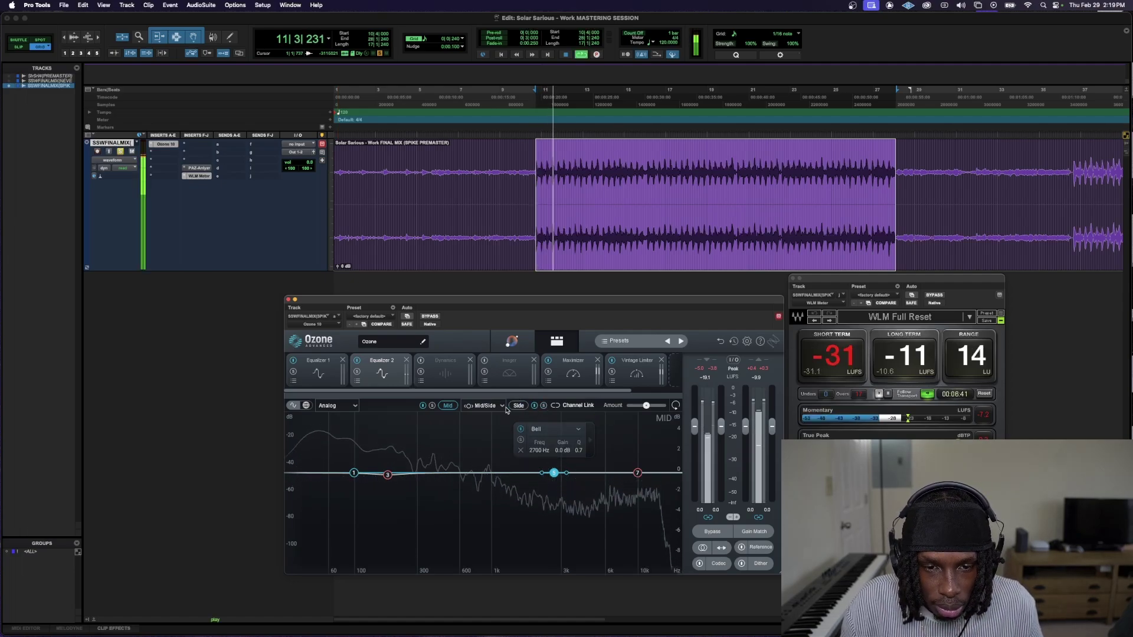
pyautogui.click(520, 441)
pyautogui.moveTo(540, 453); pyautogui.dragTo(532, 466)
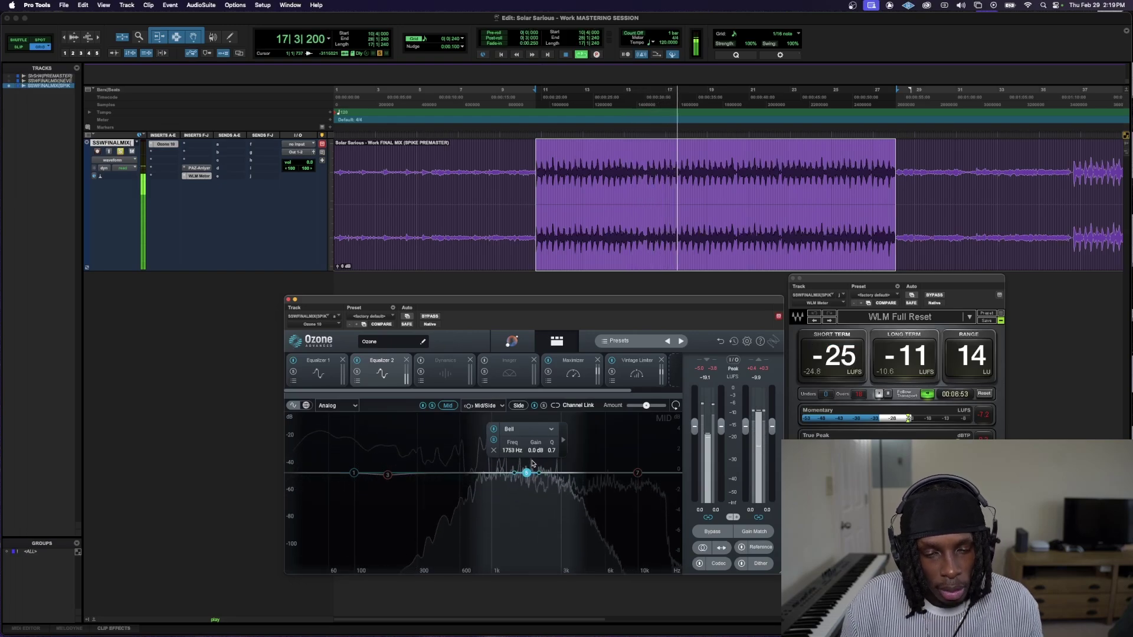
# - Separate the clip at the selection boundaries and stop playback
pyautogui.press('super+e')
pyautogui.press('space')
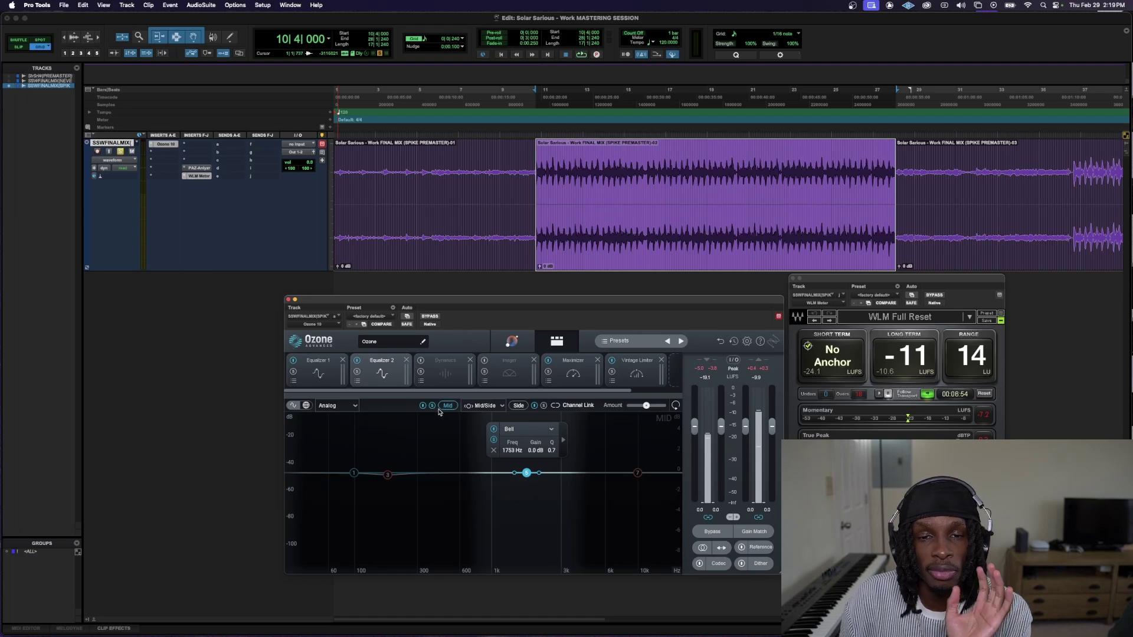
# - Restart playback and set the 1753 Hz mid band to 0.4 dB gain with a Q of 0.9
pyautogui.press('space')
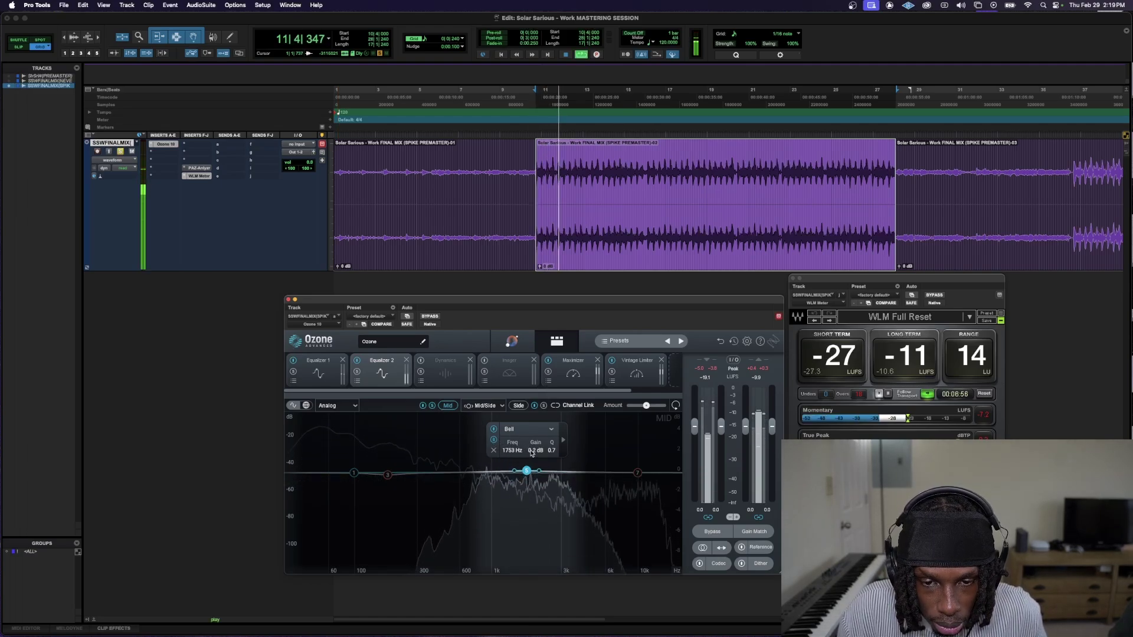
pyautogui.moveTo(531, 453); pyautogui.dragTo(531, 450)
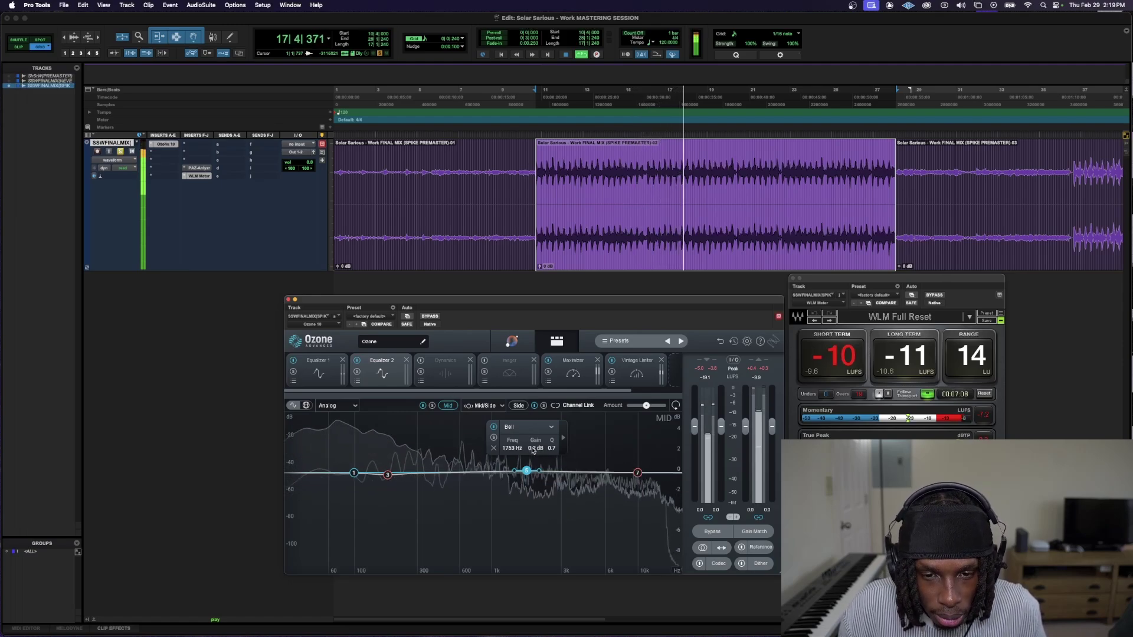
pyautogui.scroll(1, 535, 451)
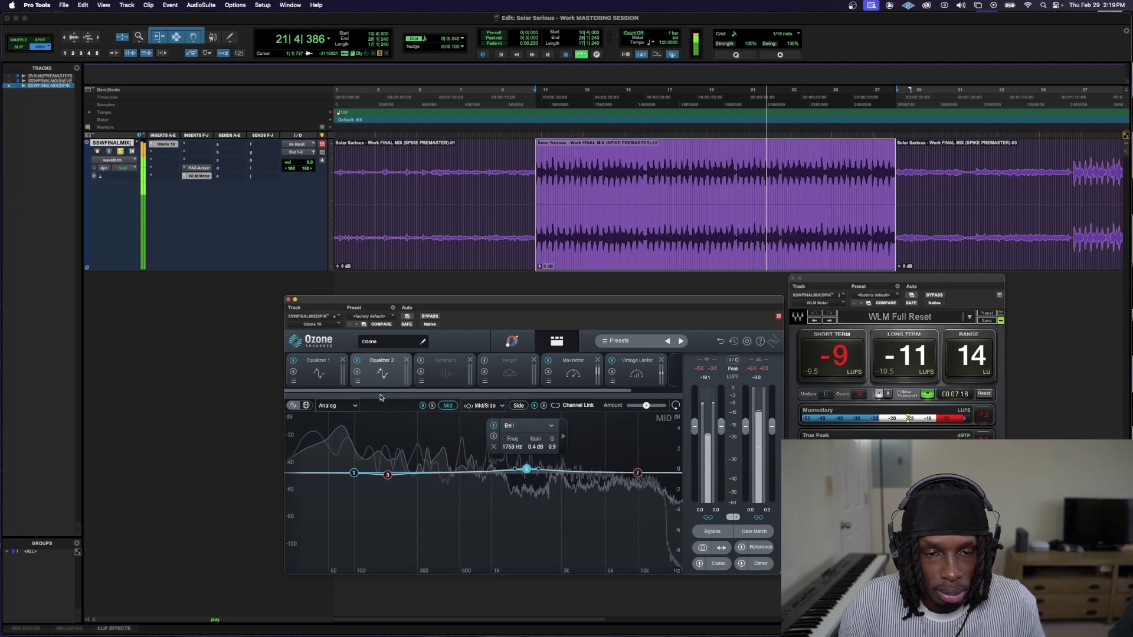
# - Bypass both equalizers during playback to compare the sound, re-enable them and stop playback
pyautogui.click(294, 360)
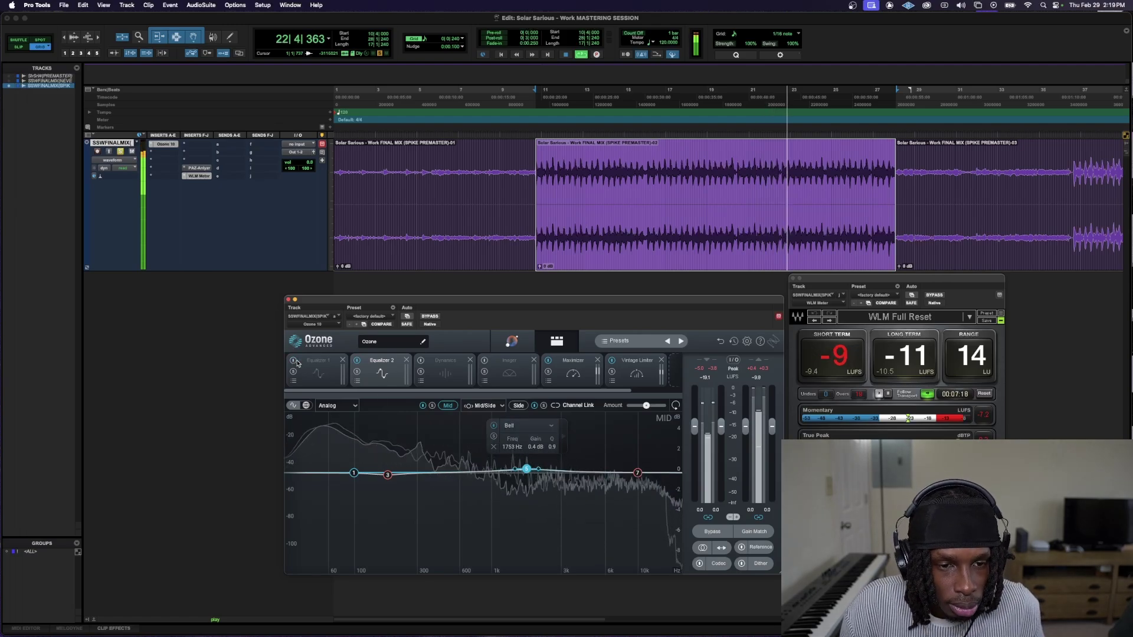
pyautogui.click(357, 360)
pyautogui.click(293, 361)
pyautogui.click(357, 361)
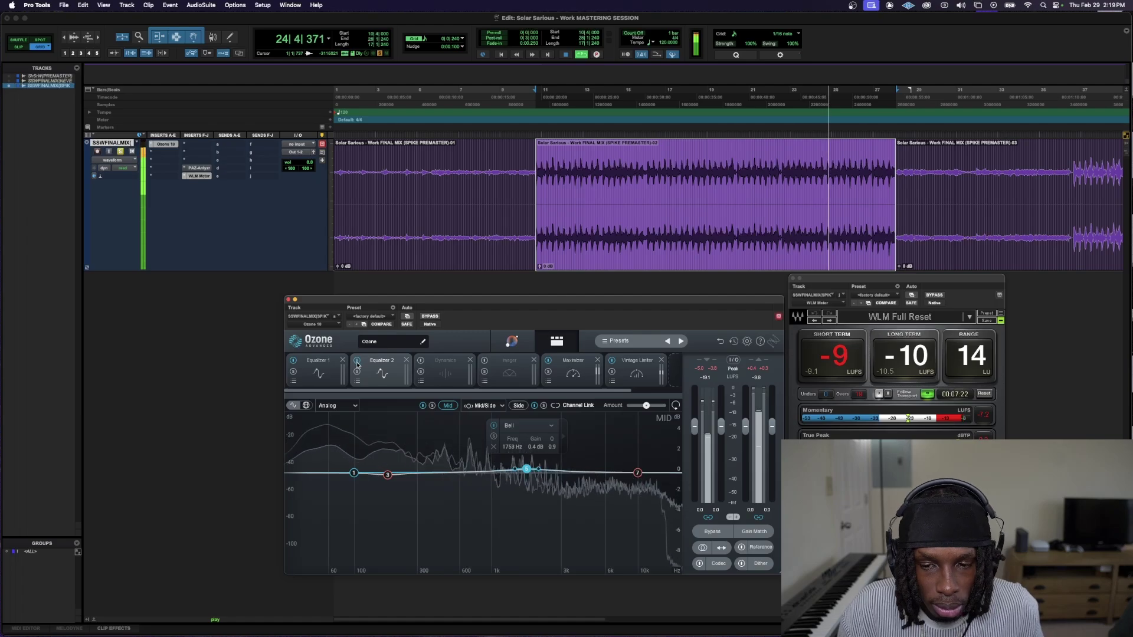
pyautogui.press('space')
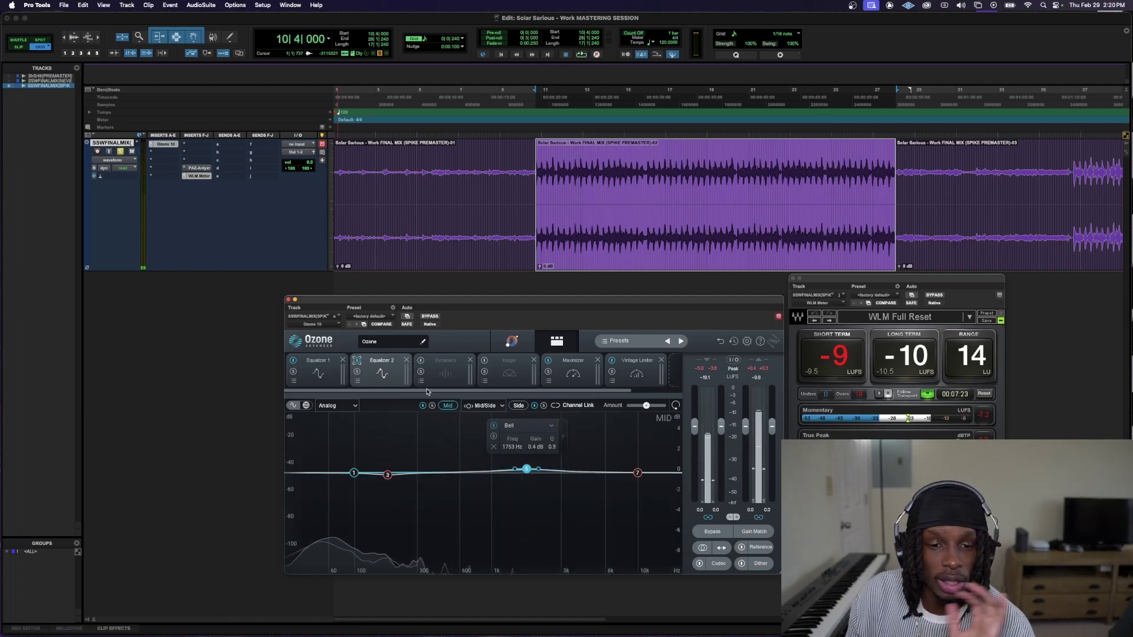
pyautogui.click(439, 364)
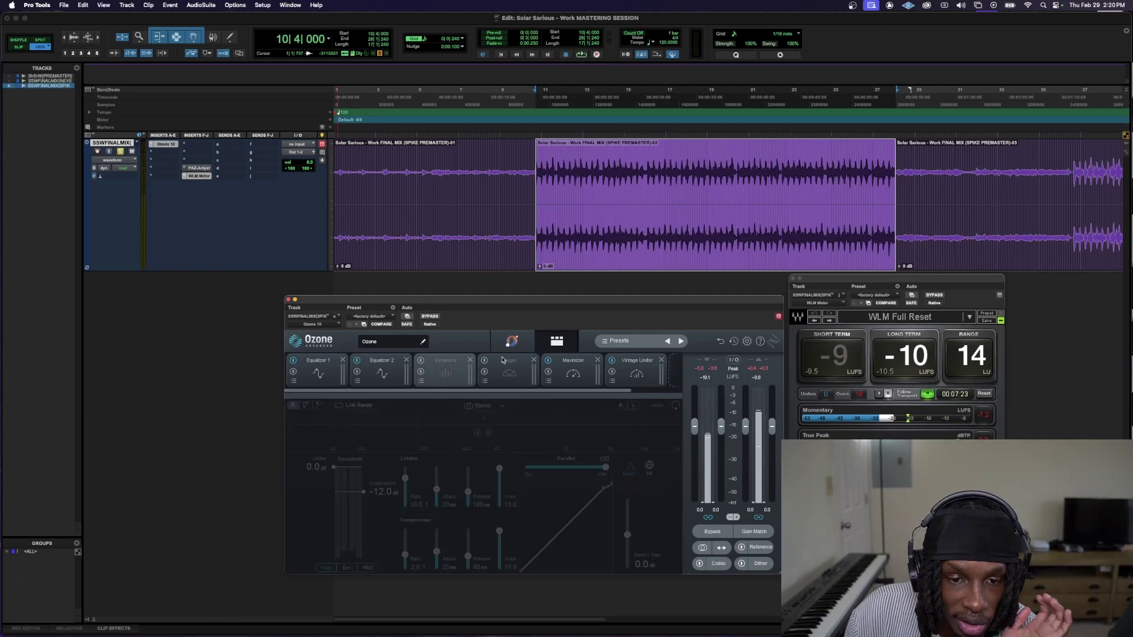
pyautogui.click(376, 368)
pyautogui.click(341, 370)
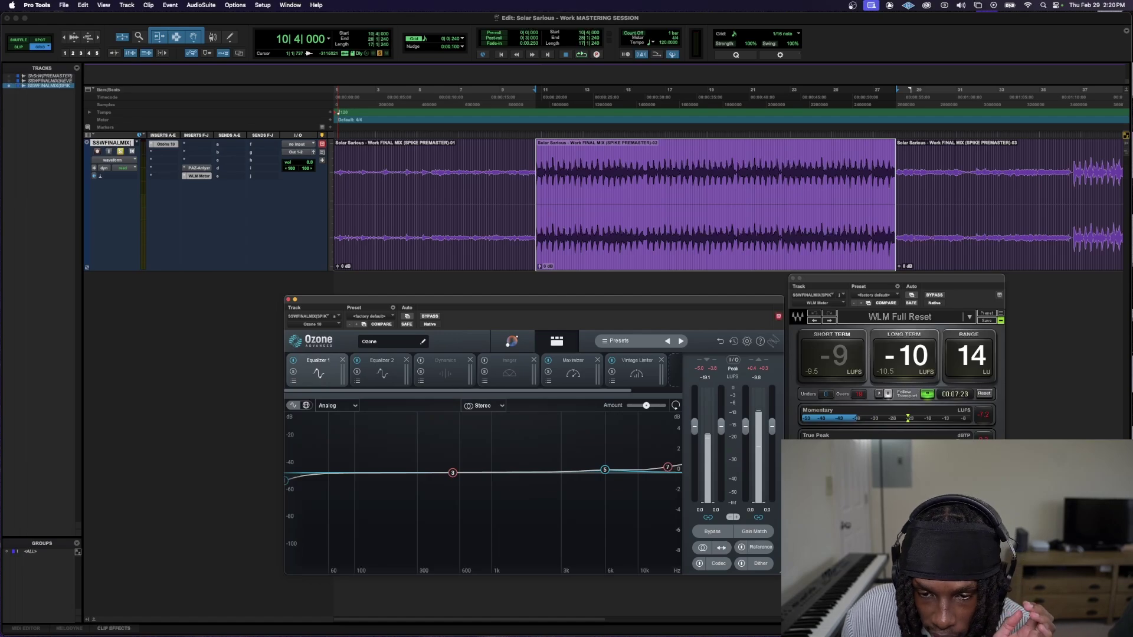
# - Turn on Gain Match, play the selection and bypass all Ozone processing for a level-matched comparison, then re-enable it
pyautogui.click(744, 532)
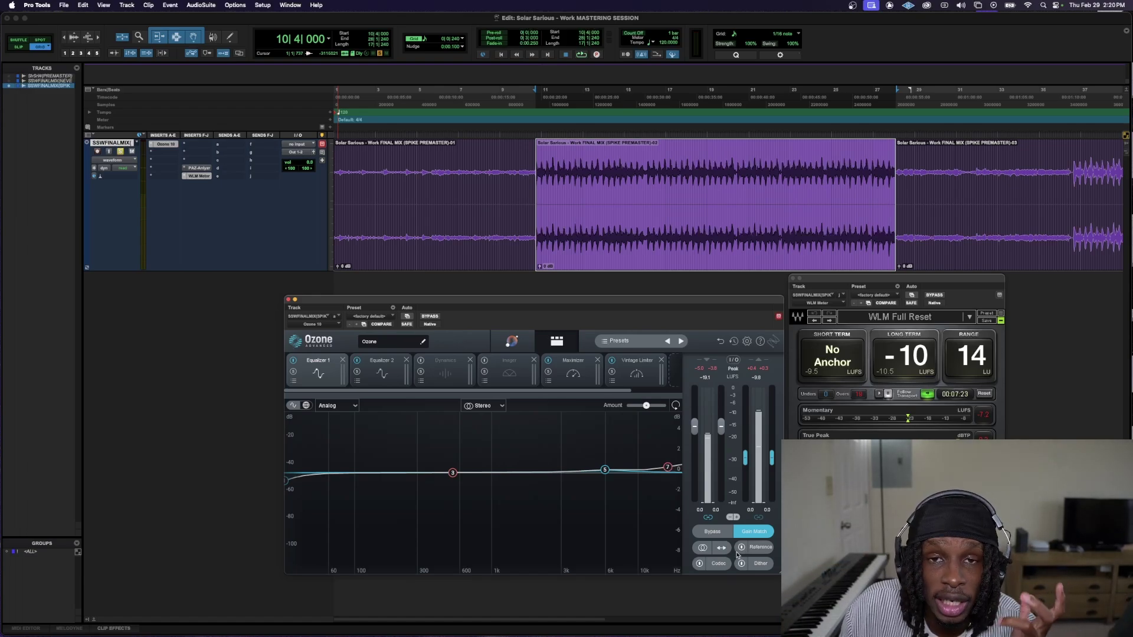
pyautogui.press('space')
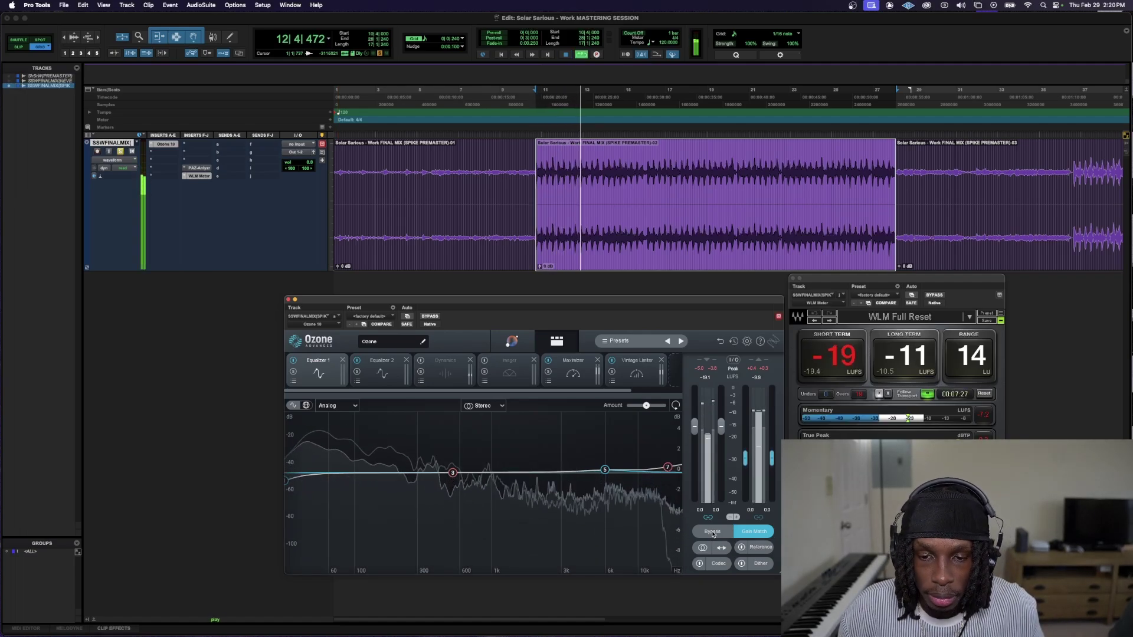
pyautogui.click(712, 531)
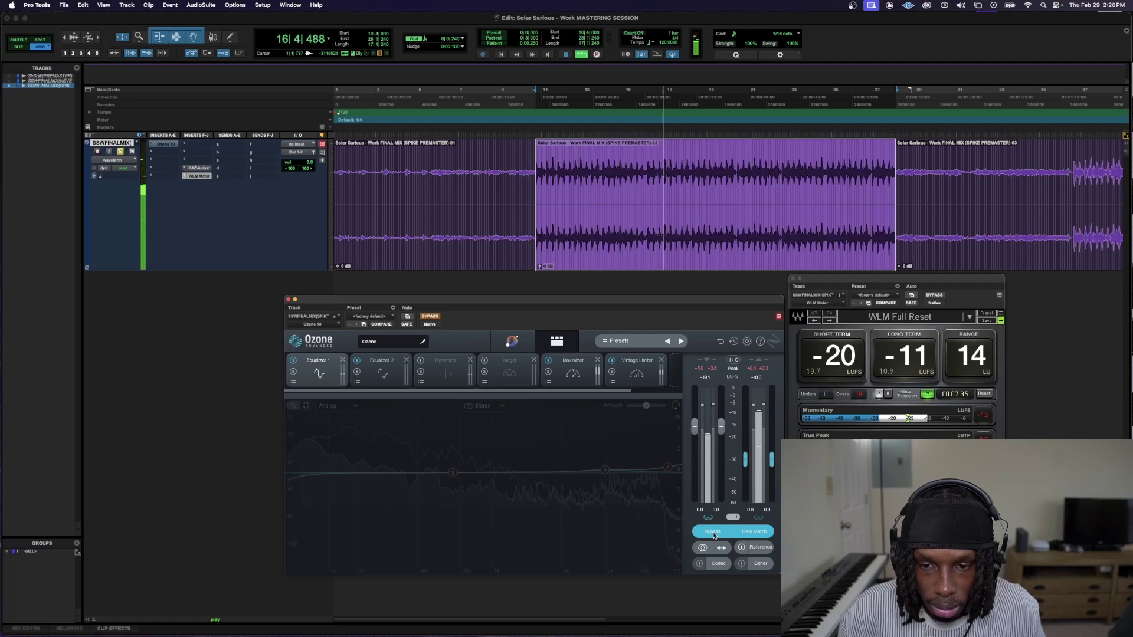
pyautogui.click(713, 532)
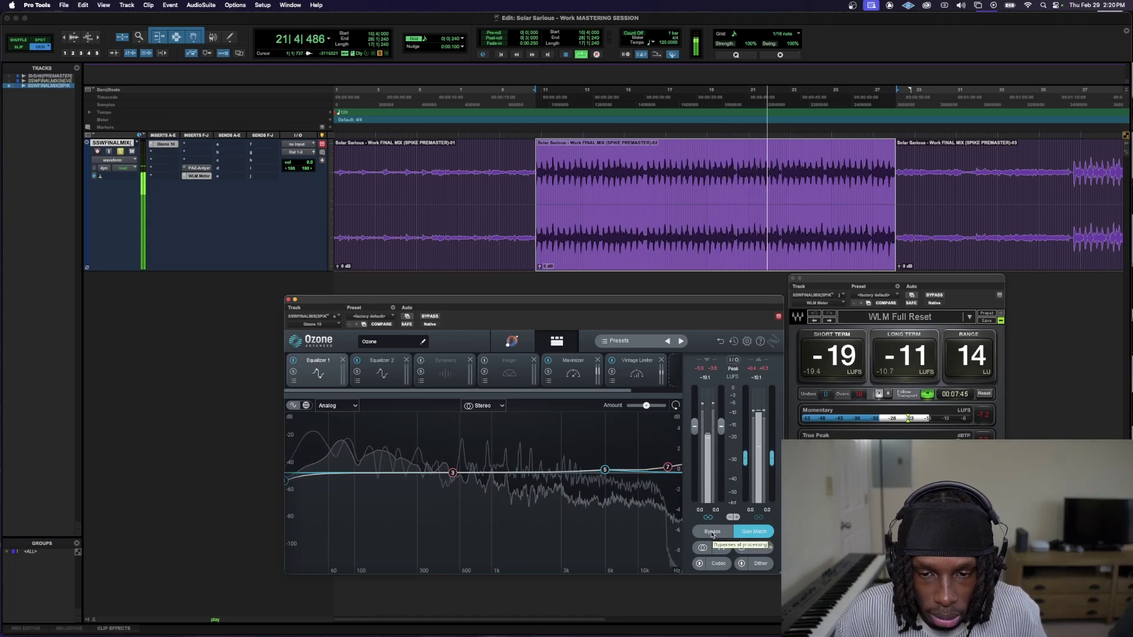
# - Bypass Ozone once more during playback for a level-matched comparison, re-enable it and stop playback
pyautogui.click(712, 532)
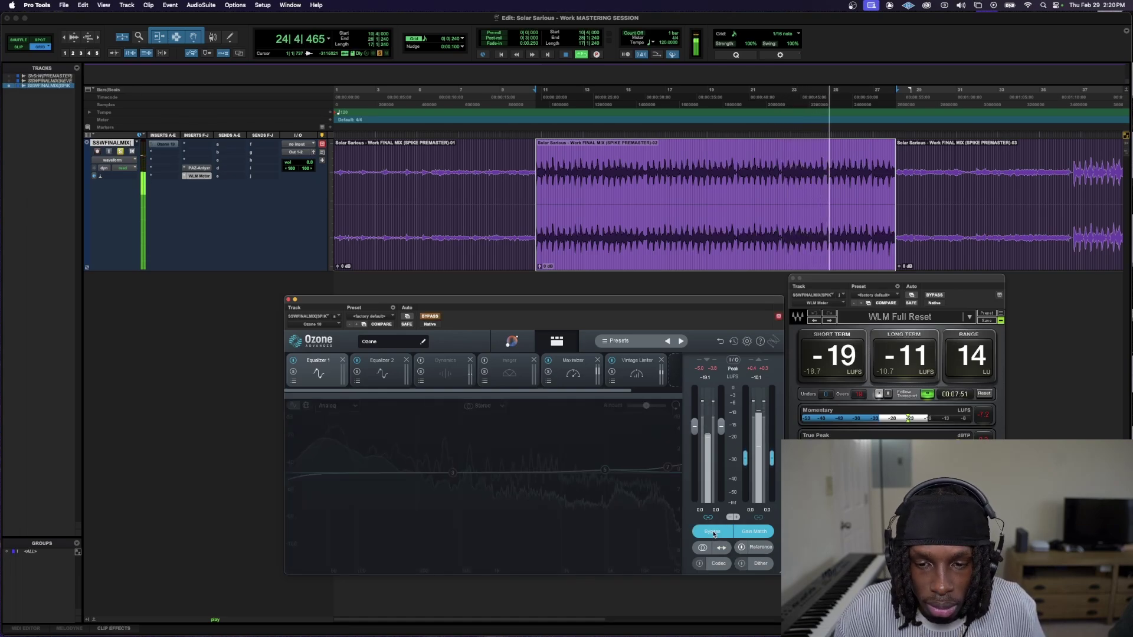
pyautogui.click(713, 533)
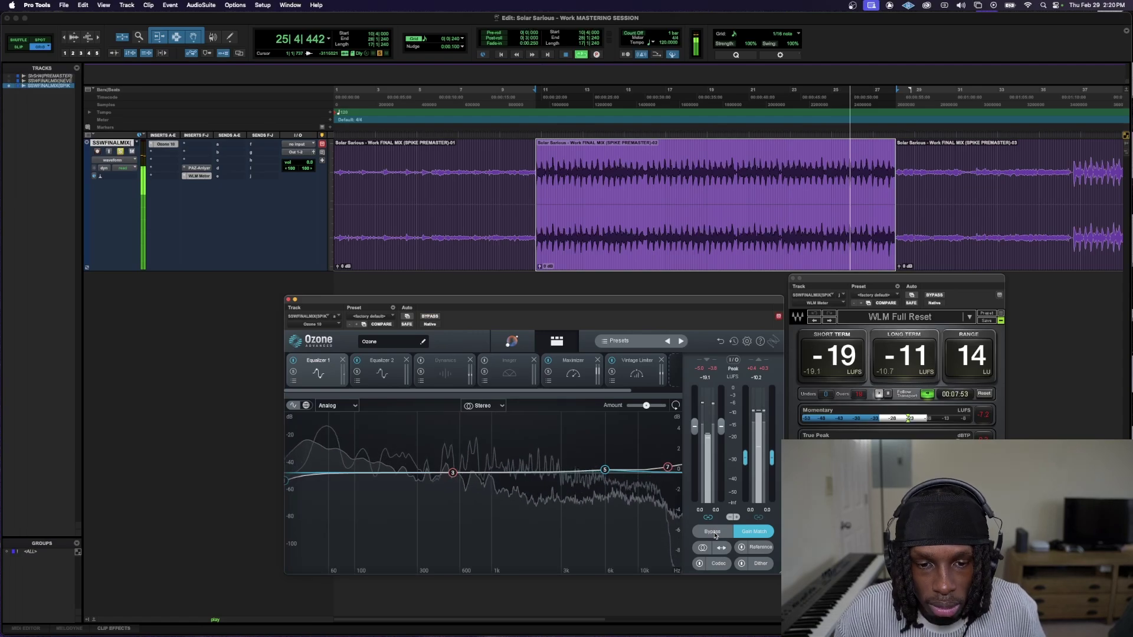
pyautogui.press('space')
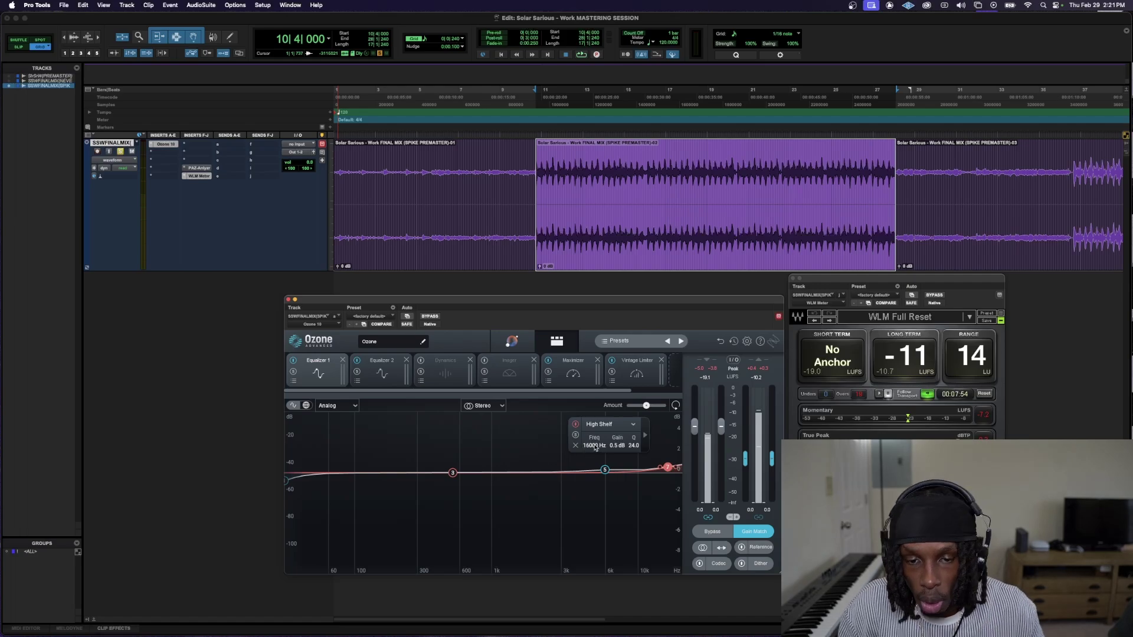
# - Restart playback, set Equalizer 1's high shelf frequency to 20000 Hz and compare it twice against bypassed Ozone processing
pyautogui.press('space')
pyautogui.moveTo(595, 445); pyautogui.dragTo(600, 443)
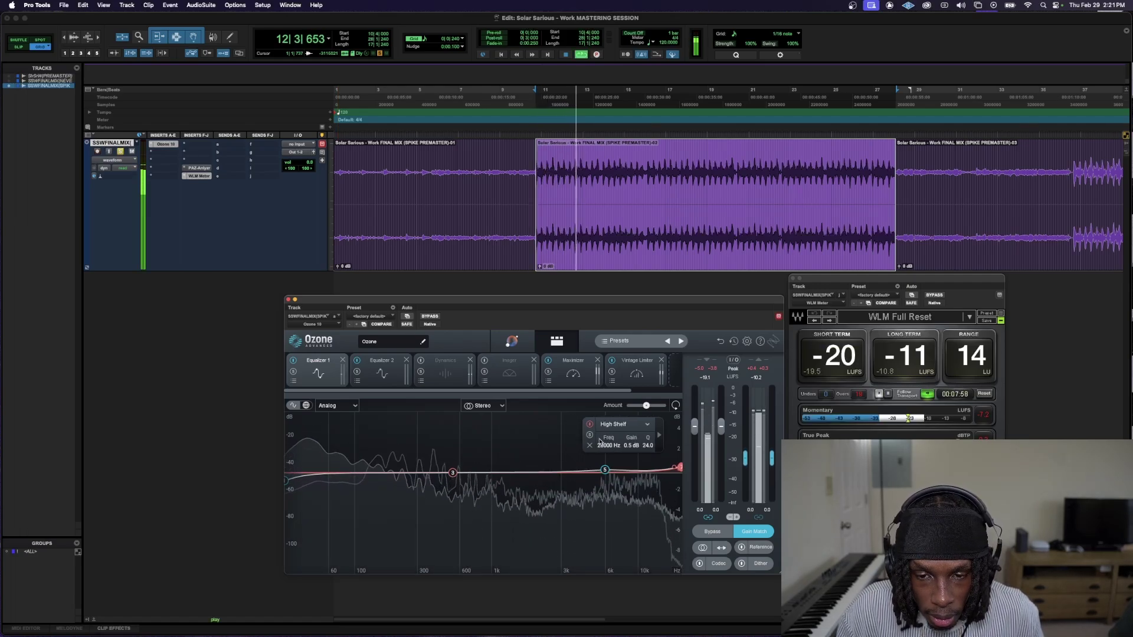
pyautogui.click(718, 533)
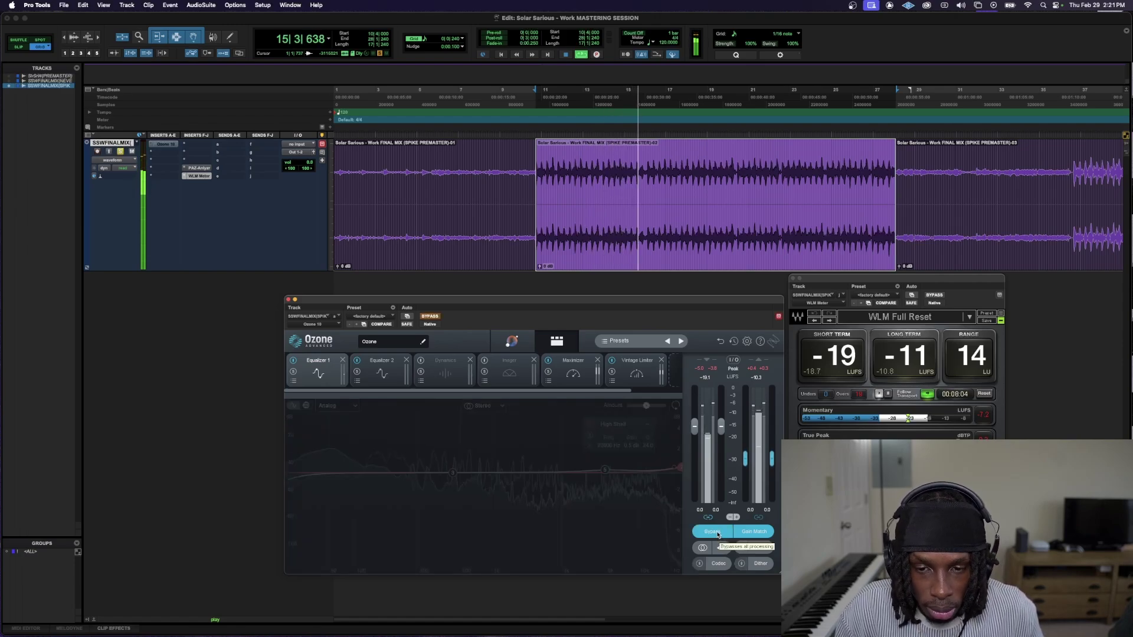
pyautogui.click(717, 534)
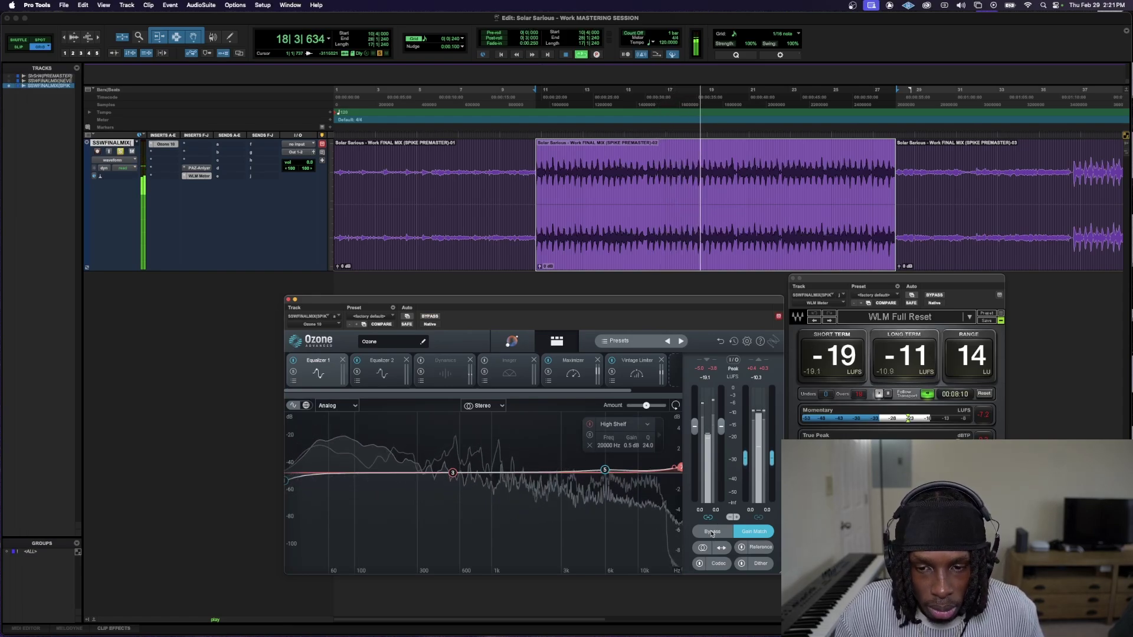
pyautogui.click(712, 532)
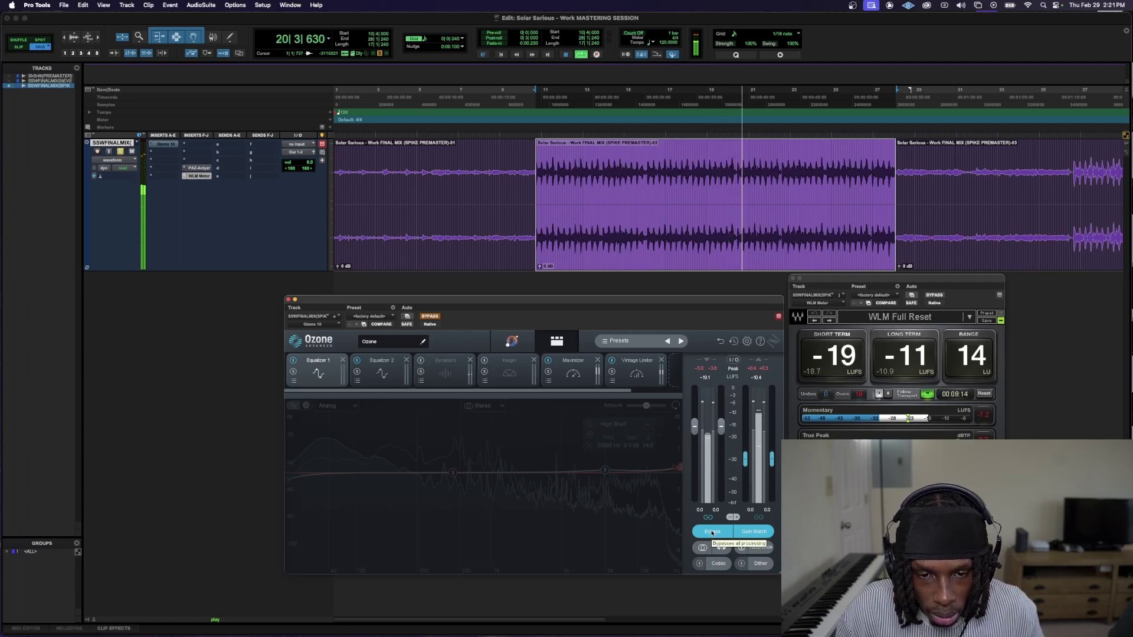
pyautogui.click(712, 532)
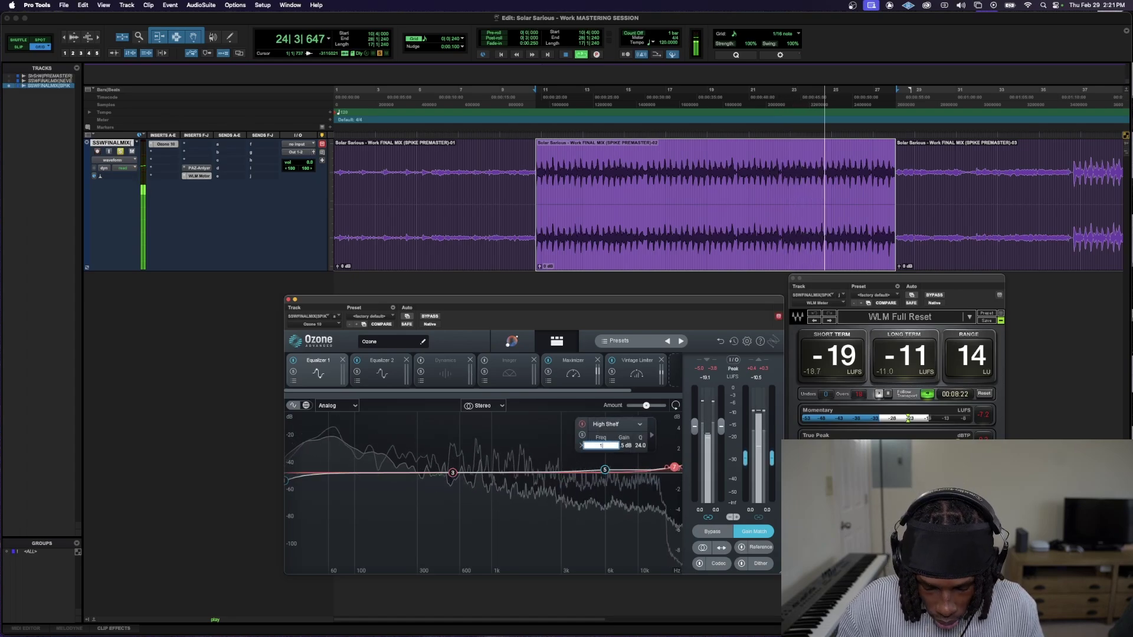
# - Set Equalizer 1's high shelf frequency to 18000 Hz, turn off Gain Match and stop playback
pyautogui.moveTo(640, 446); pyautogui.dragTo(644, 424)
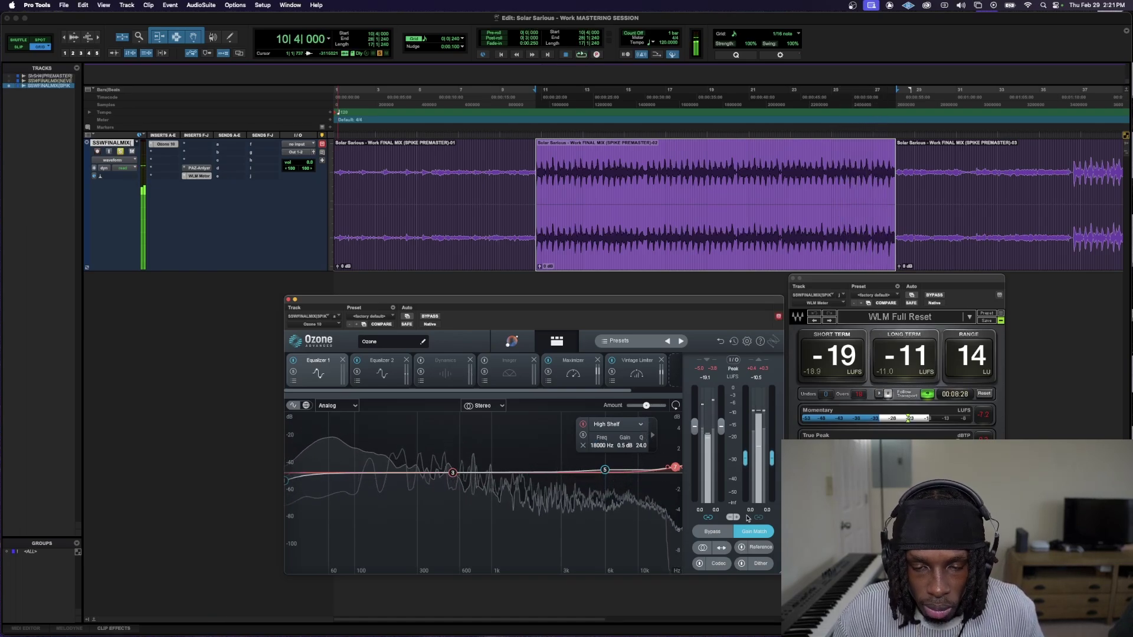
pyautogui.press('space')
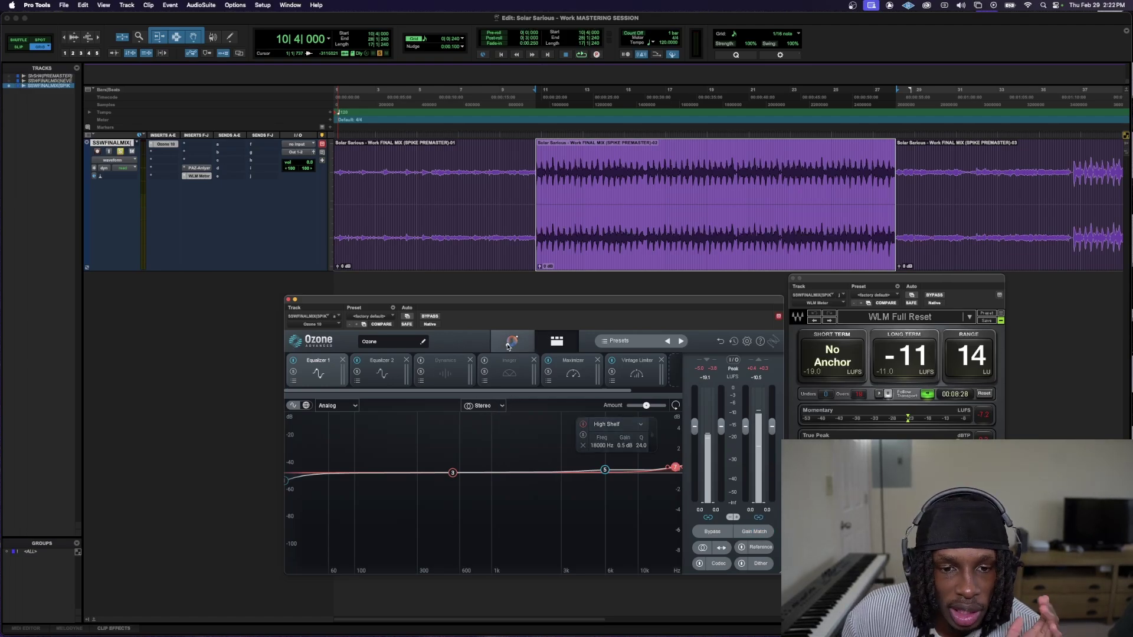
# - Enable the Imager module and add three crossovers to split it into four frequency bands
pyautogui.click(512, 367)
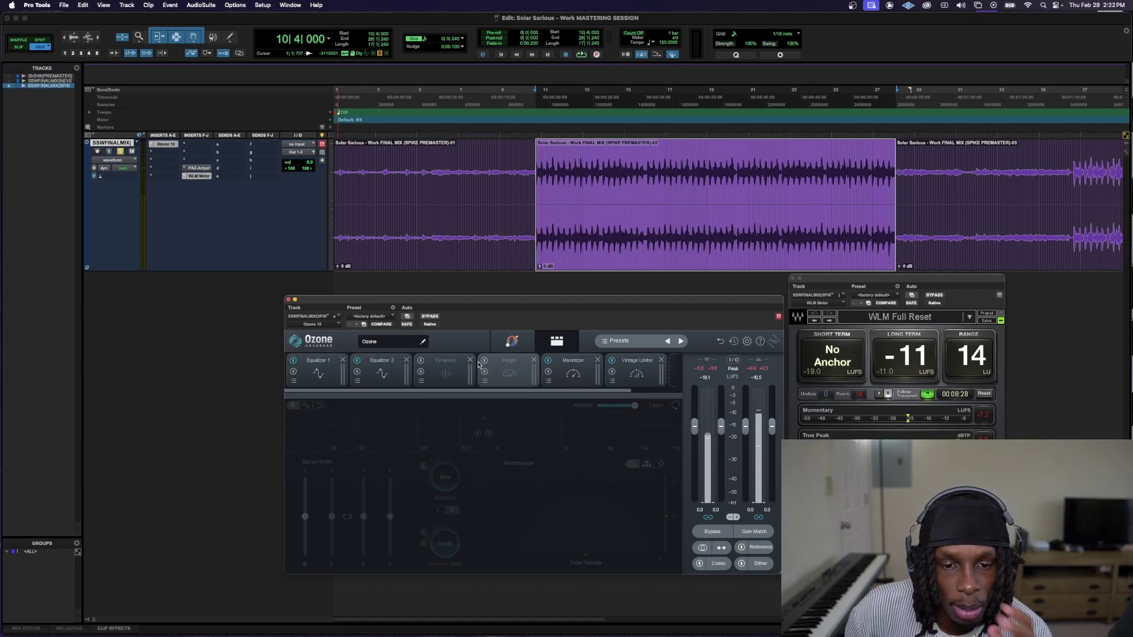
pyautogui.click(485, 361)
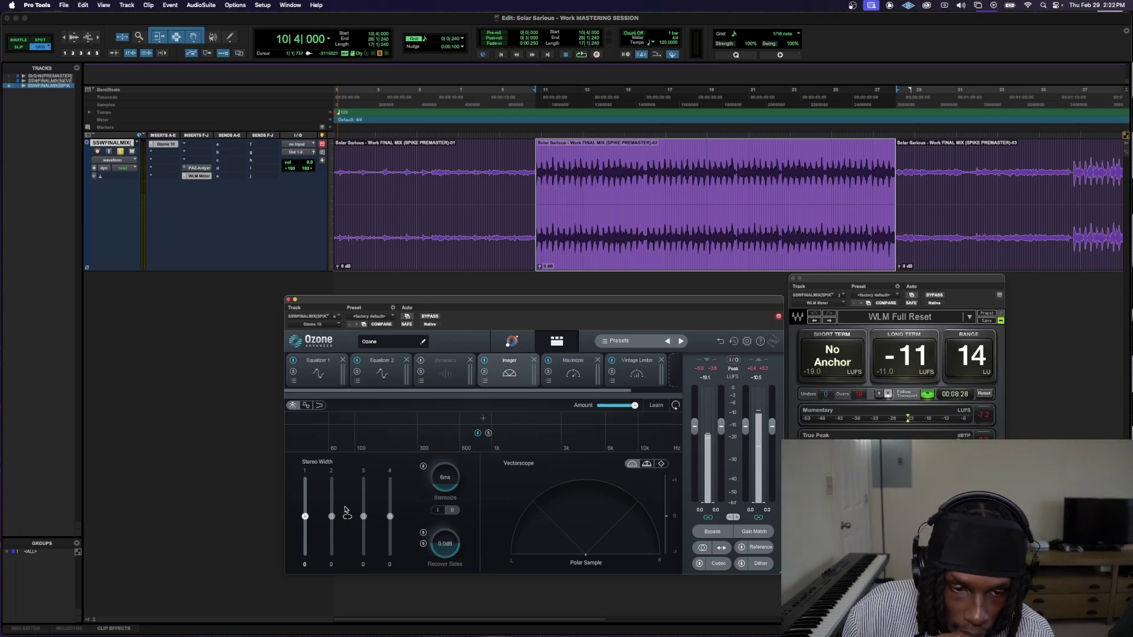
pyautogui.moveTo(347, 421); pyautogui.dragTo(374, 417)
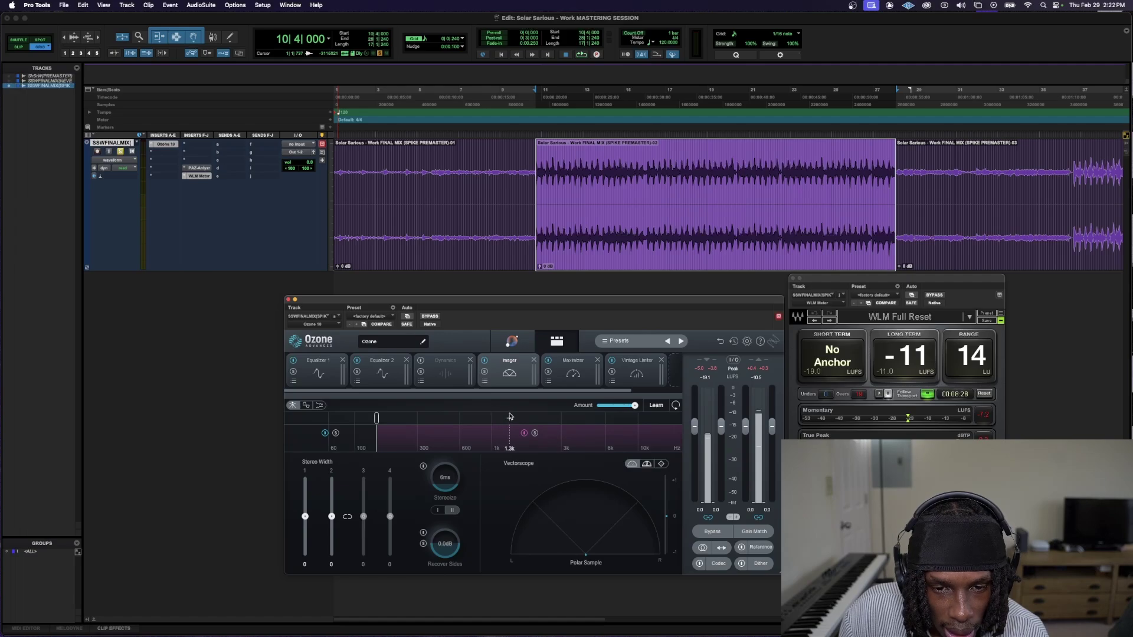
pyautogui.click(534, 417)
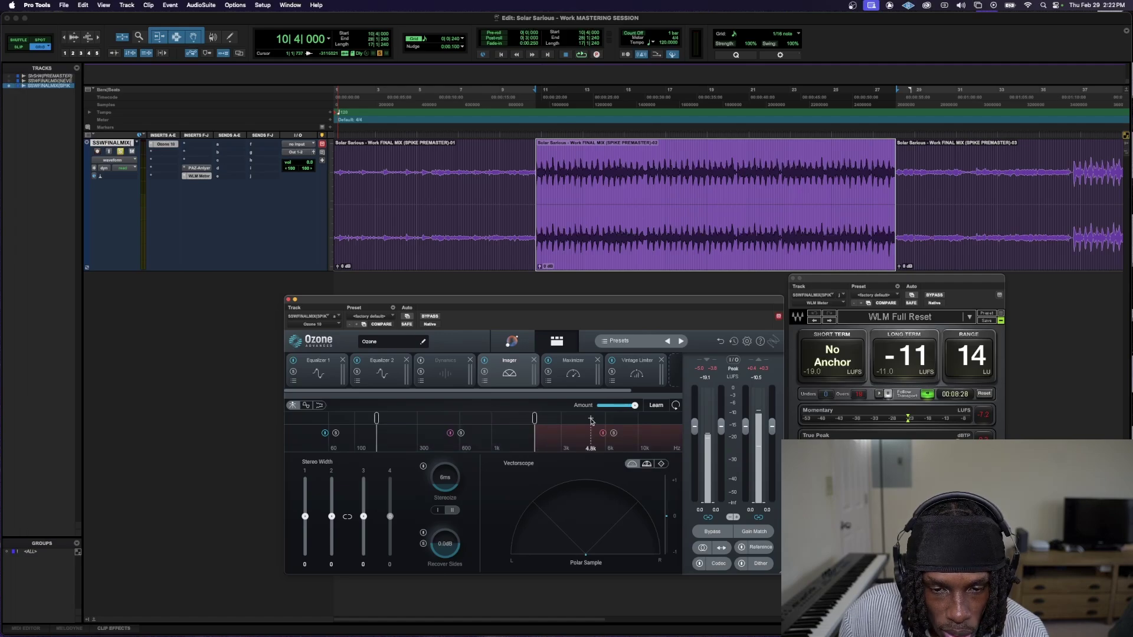
pyautogui.click(637, 418)
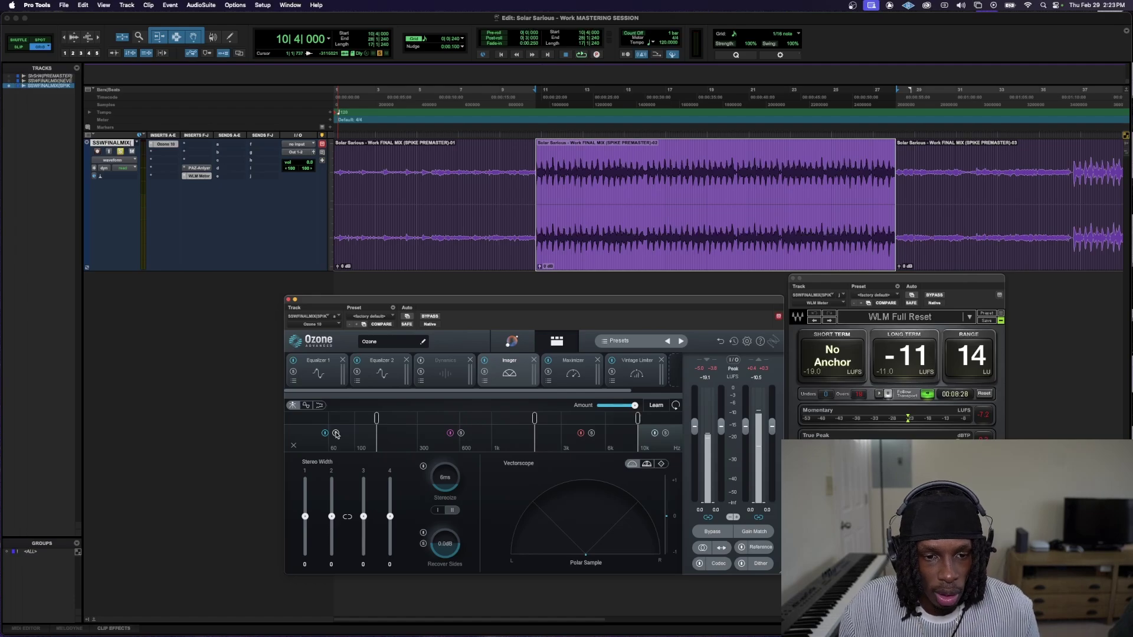
# - Audition the Imager bands during playback and fine-tune the crossover between bands 2 and 3
pyautogui.press('space')
pyautogui.press('space')
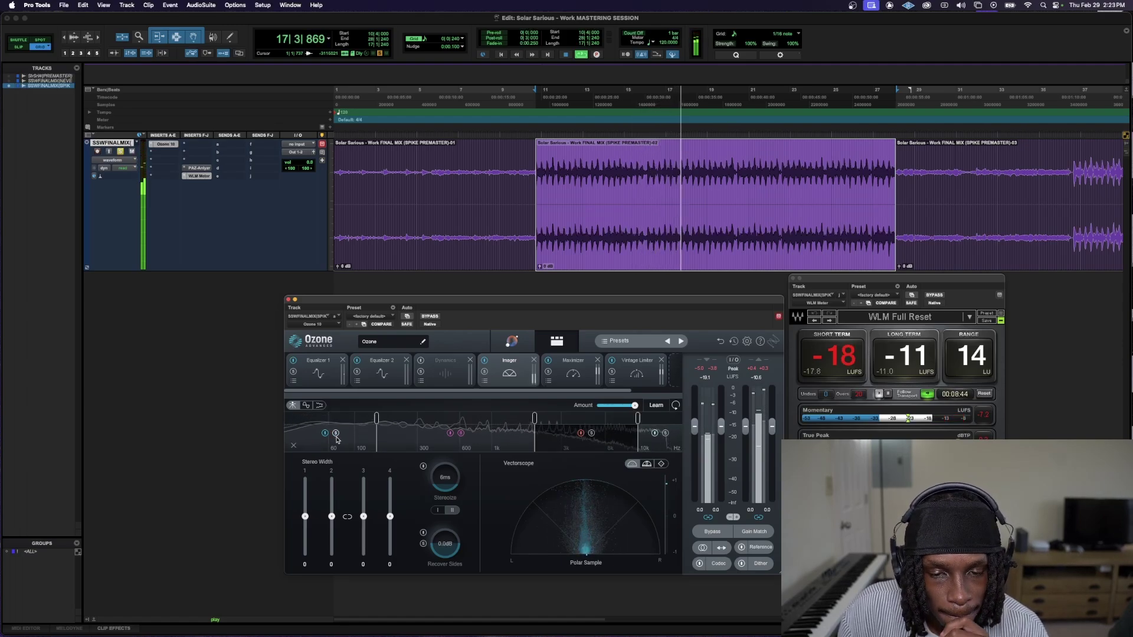
pyautogui.moveTo(534, 419); pyautogui.dragTo(544, 420)
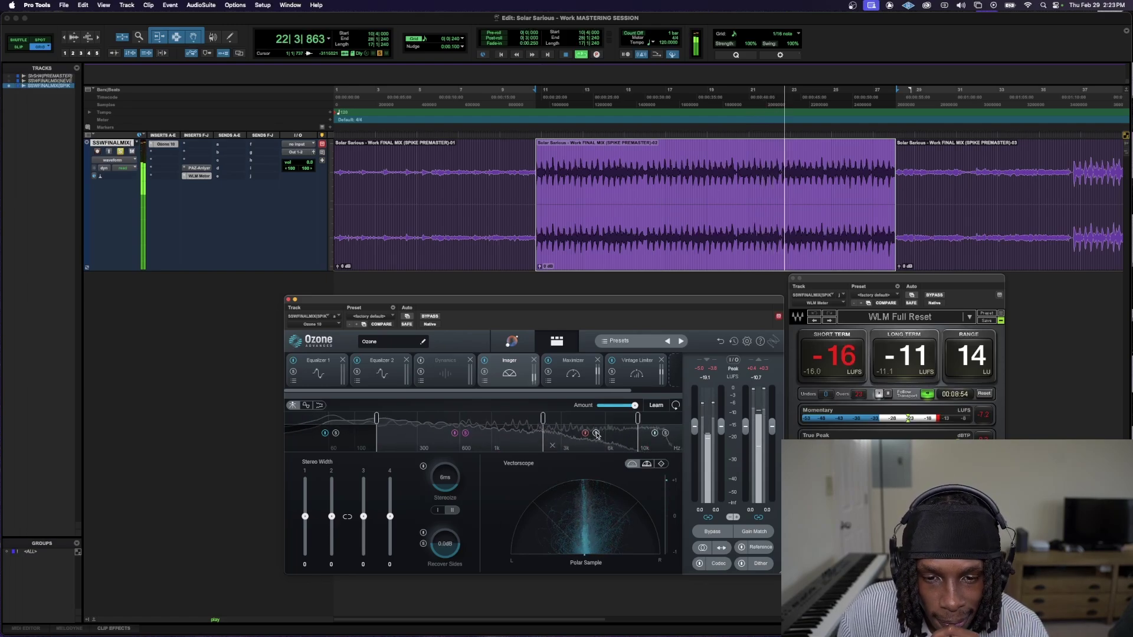
pyautogui.moveTo(543, 419); pyautogui.dragTo(535, 420)
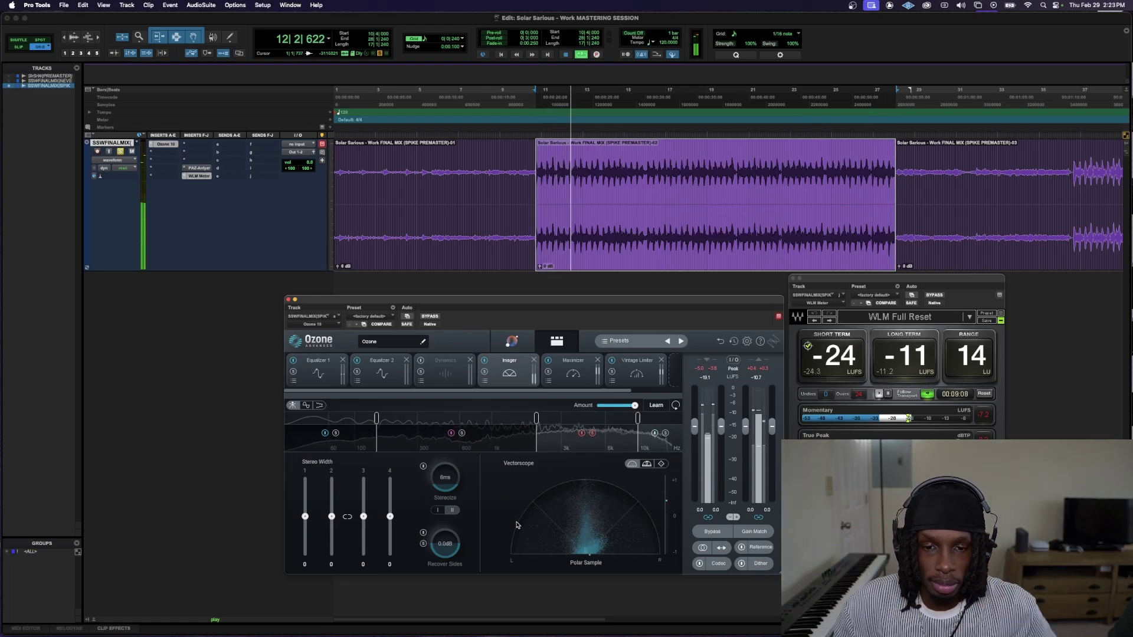
# - Restart playback, solo Imager band 3 to hear its content and stop playback
pyautogui.press('space')
pyautogui.press('space')
pyautogui.click(591, 434)
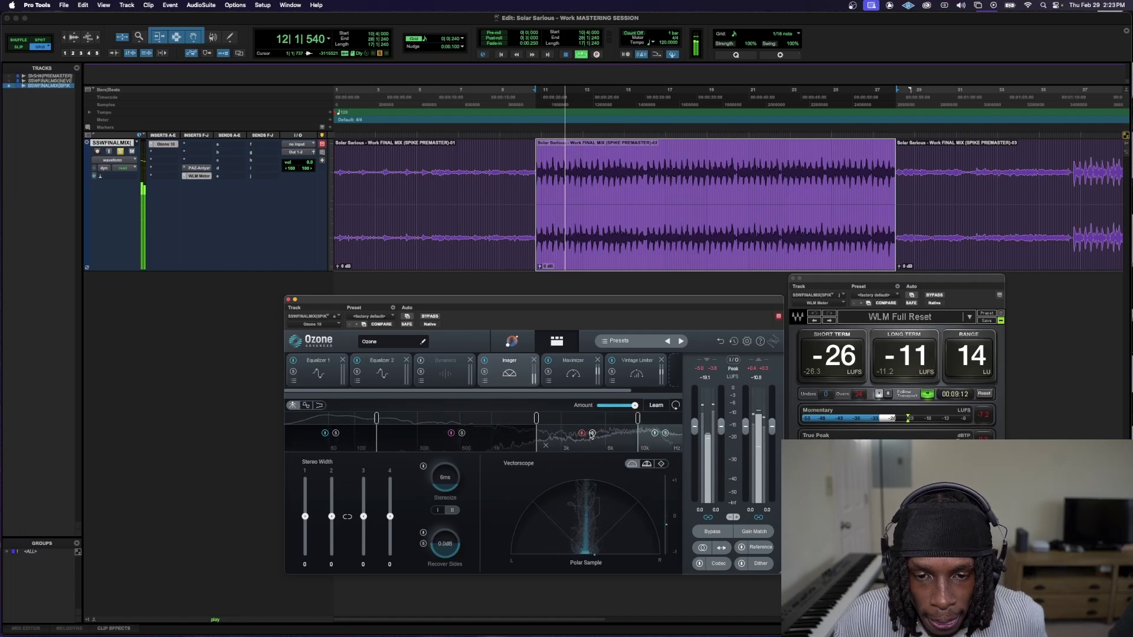
pyautogui.press('space')
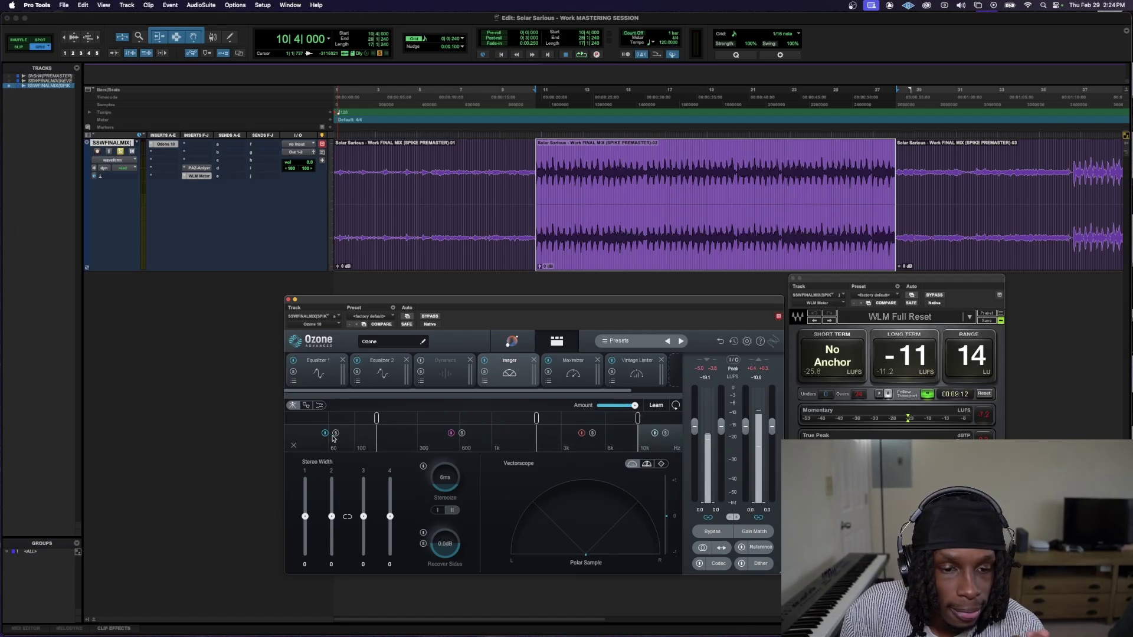
# - Narrow Imager band 1's stereo width to -30 during playback and audition it both soloed and in the full mix
pyautogui.press('space')
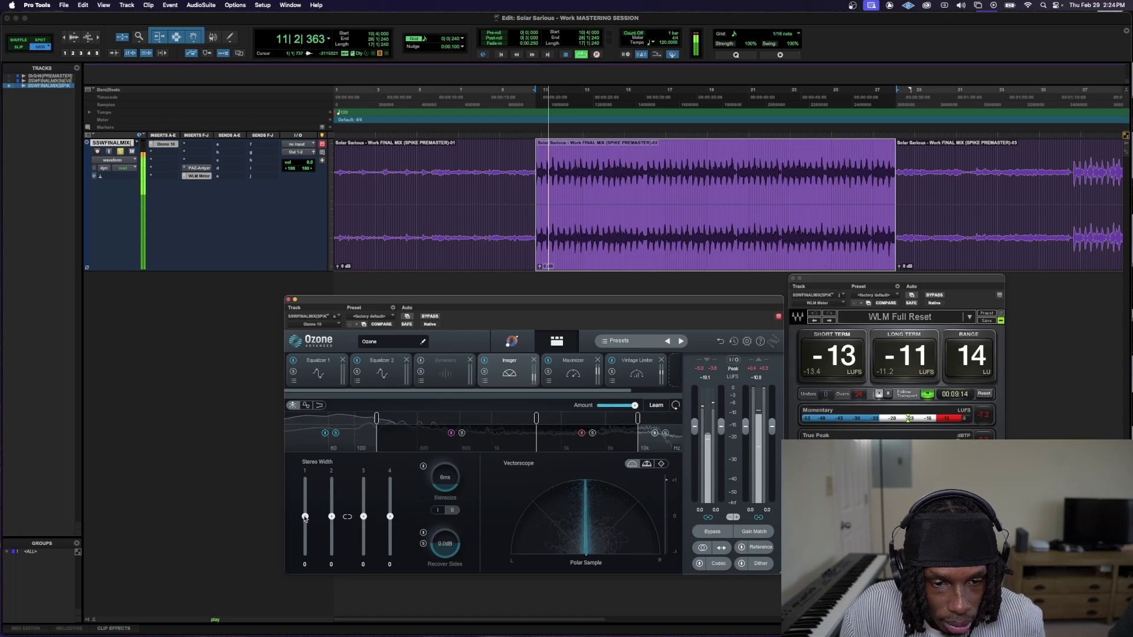
pyautogui.moveTo(305, 517); pyautogui.dragTo(307, 530)
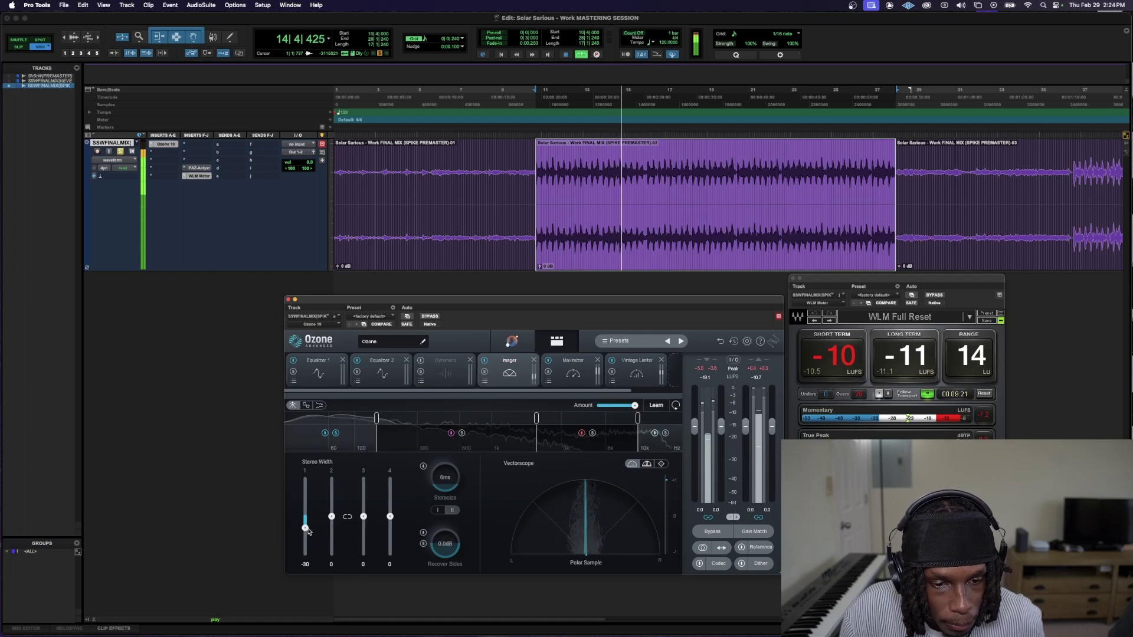
pyautogui.click(335, 433)
pyautogui.press('space')
pyautogui.press('space')
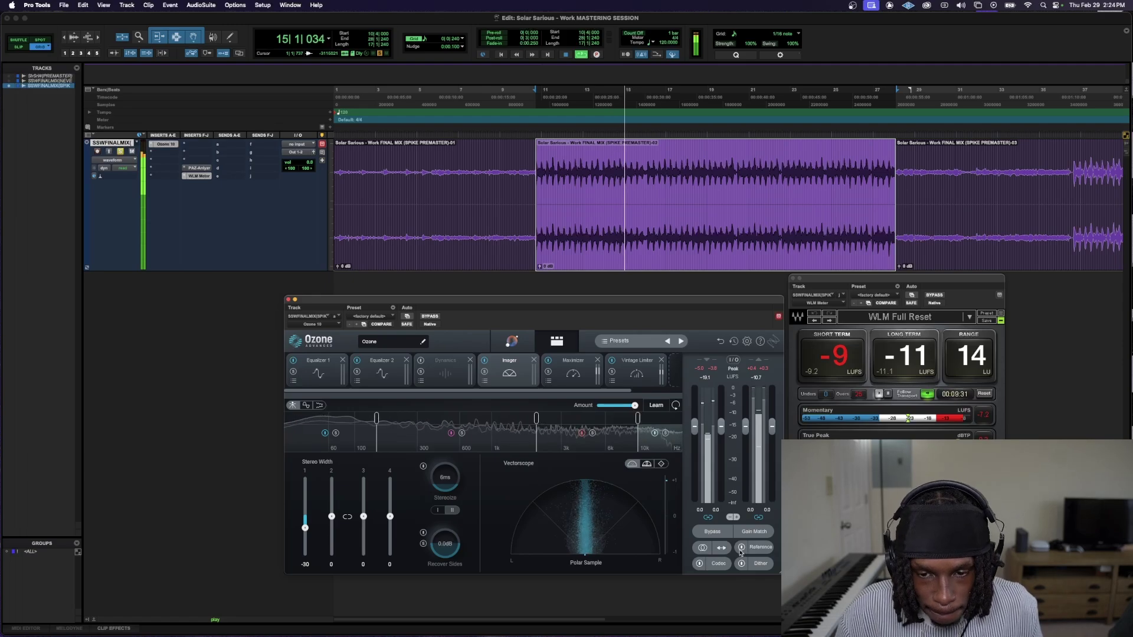
pyautogui.press('space')
pyautogui.press('space')
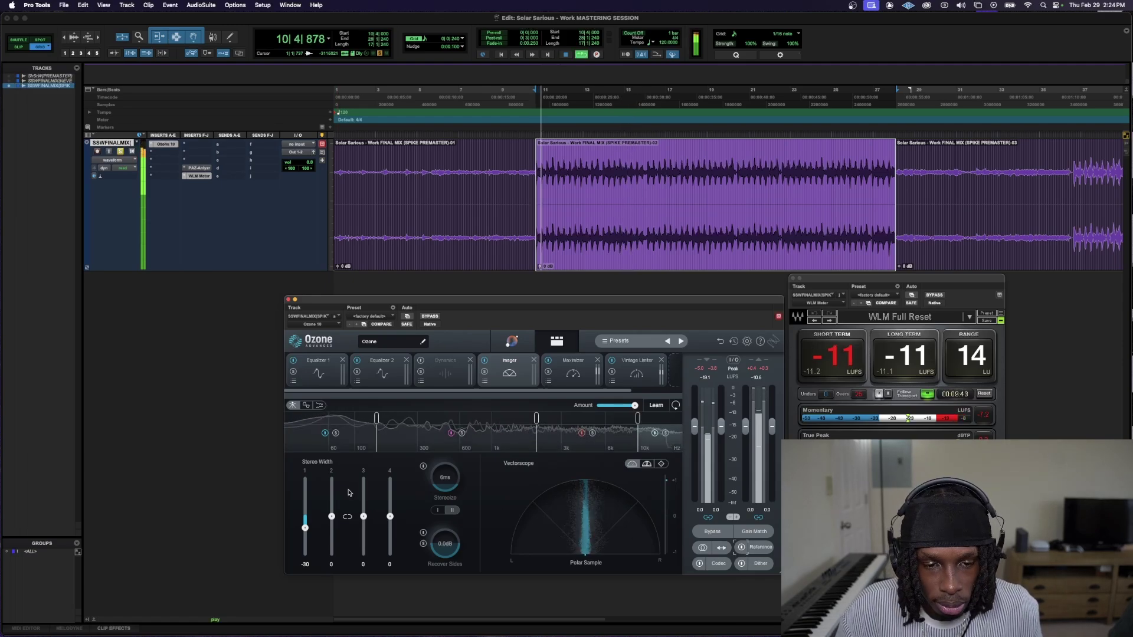
# - Set Imager band 1's stereo width to -26 and stop playback
pyautogui.moveTo(305, 528); pyautogui.dragTo(306, 526)
pyautogui.press('space')
pyautogui.press('3')
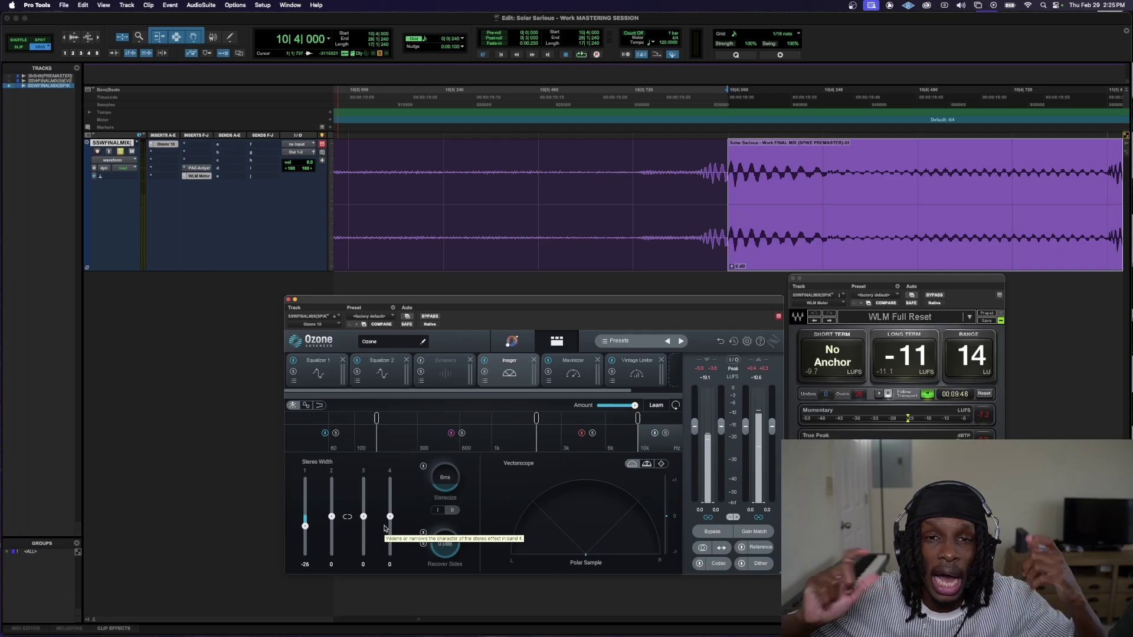
# - Widen Imager band 4's stereo width to 50 while listening to the mix
pyautogui.press('space')
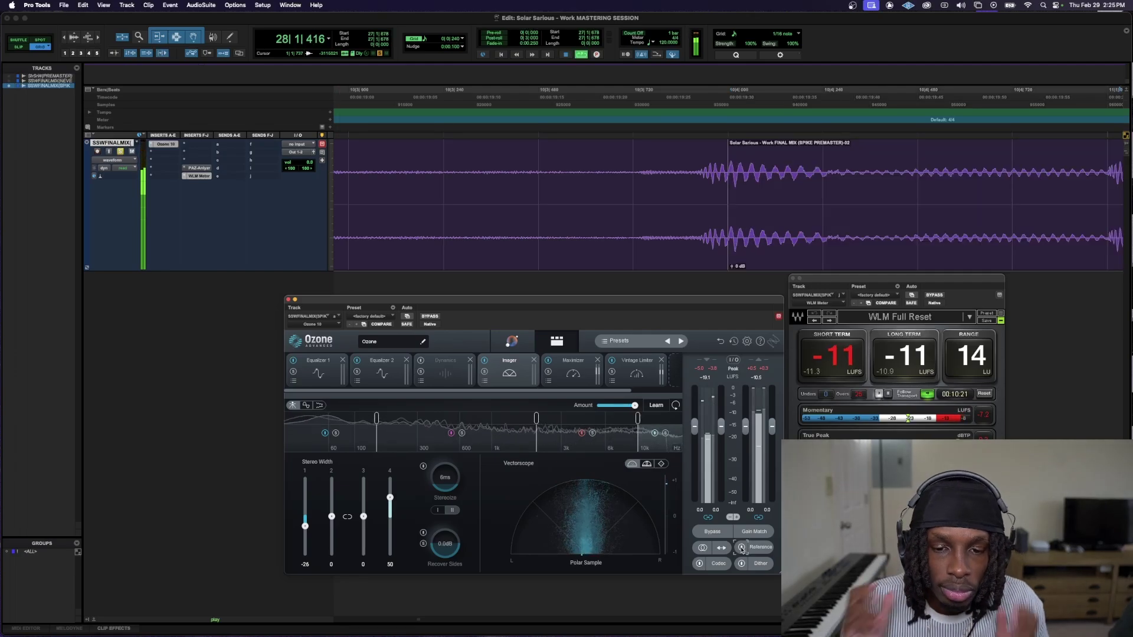
pyautogui.press('space')
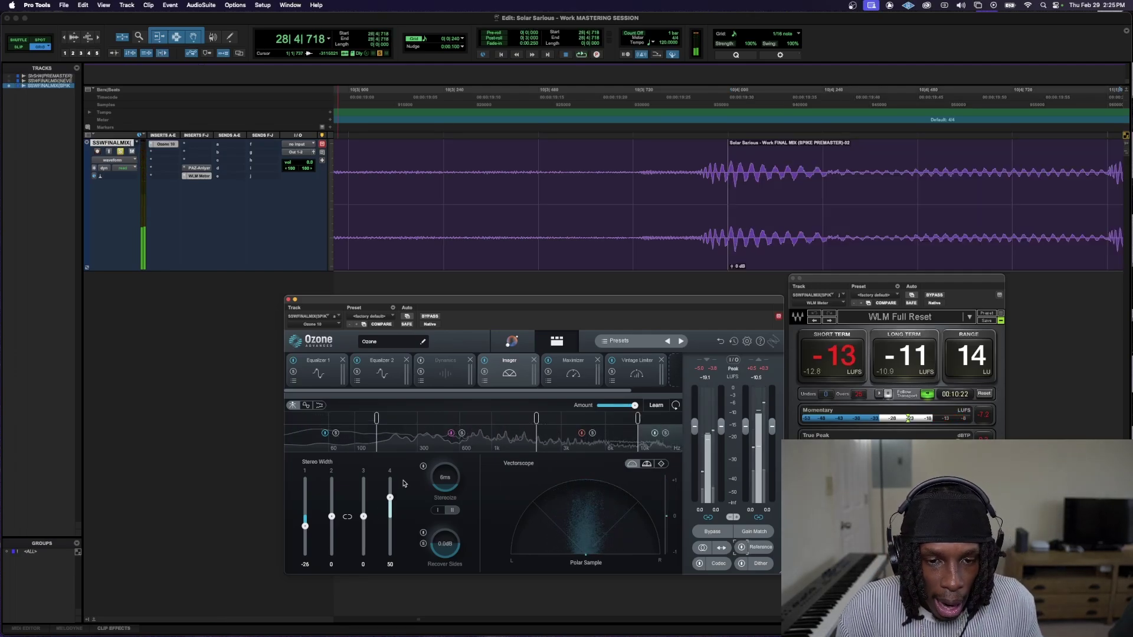
pyautogui.press('space')
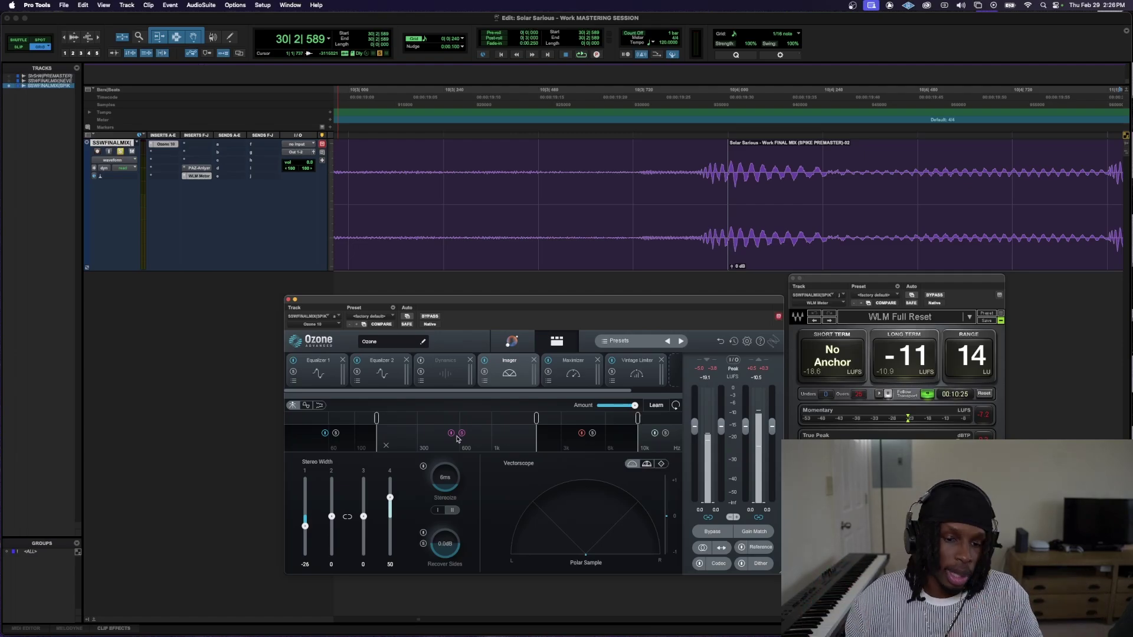
# - Set Imager band 2's stereo width to 15 during playback, zoom out the timeline and play the middle clip
pyautogui.press('space')
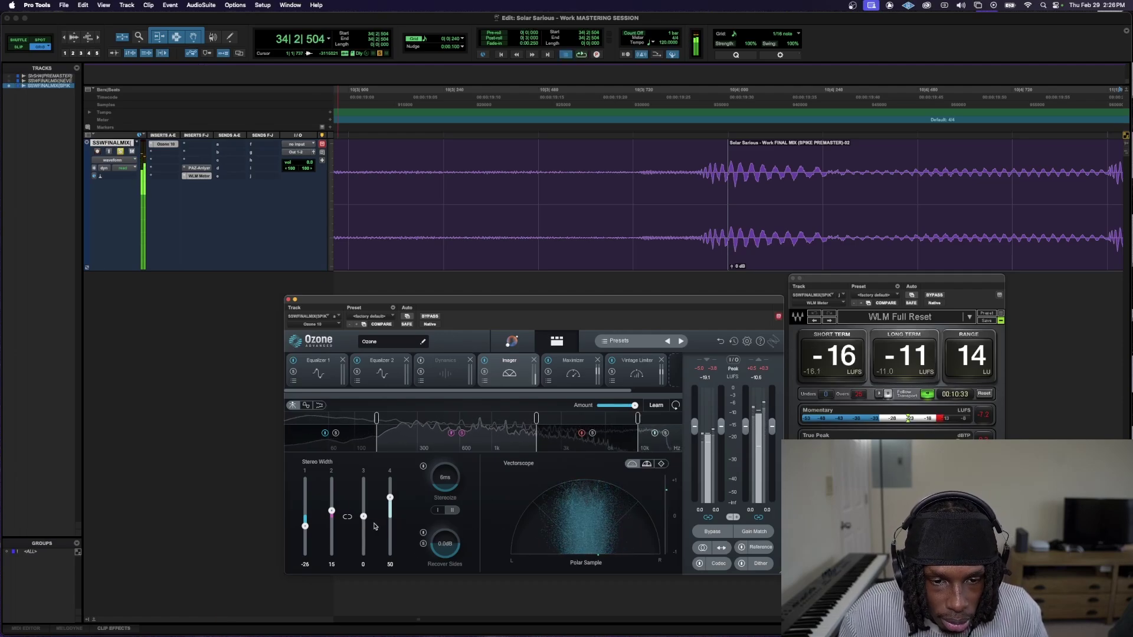
pyautogui.press('space')
pyautogui.press('r')
pyautogui.press('r')
pyautogui.press('r')
pyautogui.press('r')
pyautogui.press('r')
pyautogui.press('r')
pyautogui.press('r')
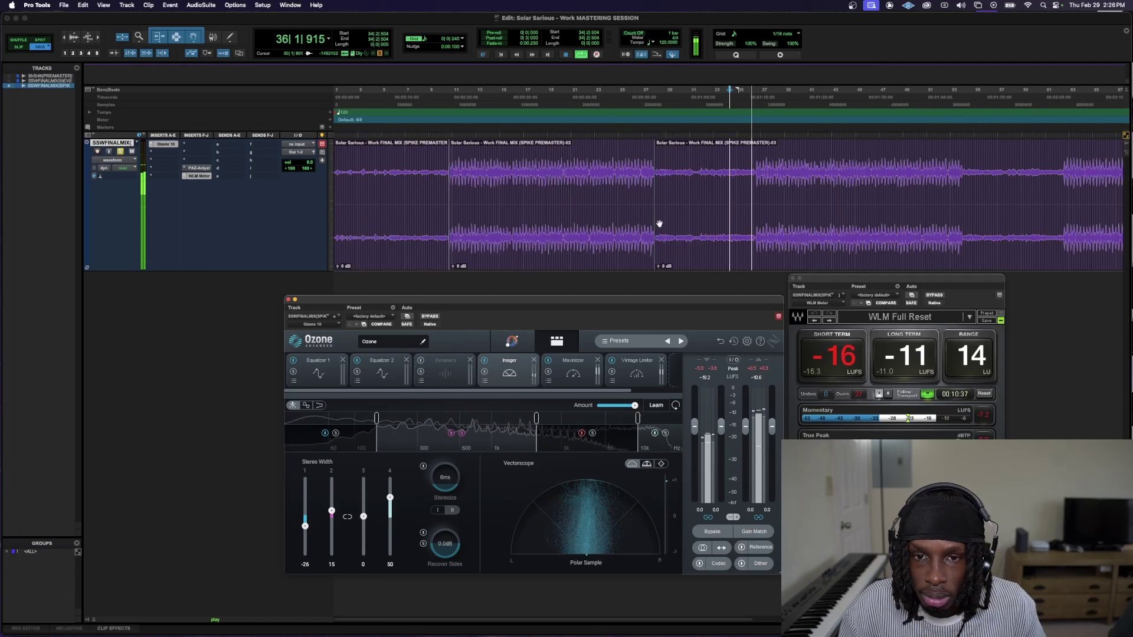
pyautogui.click(597, 227)
pyautogui.press('t')
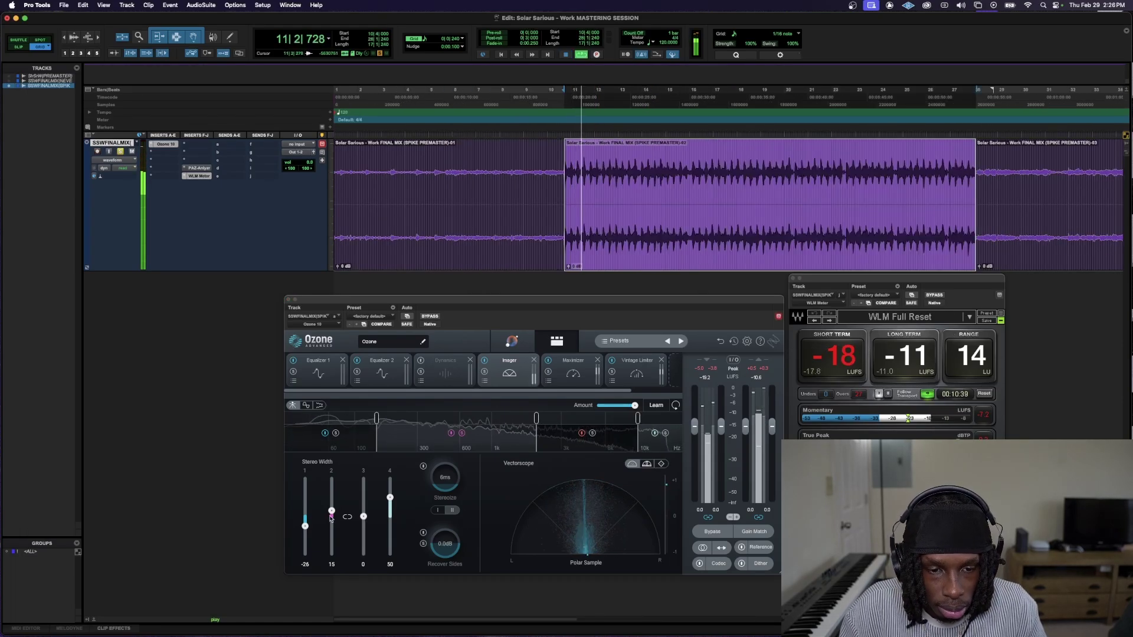
# - Audition width changes on Imager band 2, leaving it at 15, and set band 3's stereo width to 27 during playback
pyautogui.moveTo(331, 518); pyautogui.dragTo(334, 519)
pyautogui.moveTo(334, 517); pyautogui.dragTo(337, 513)
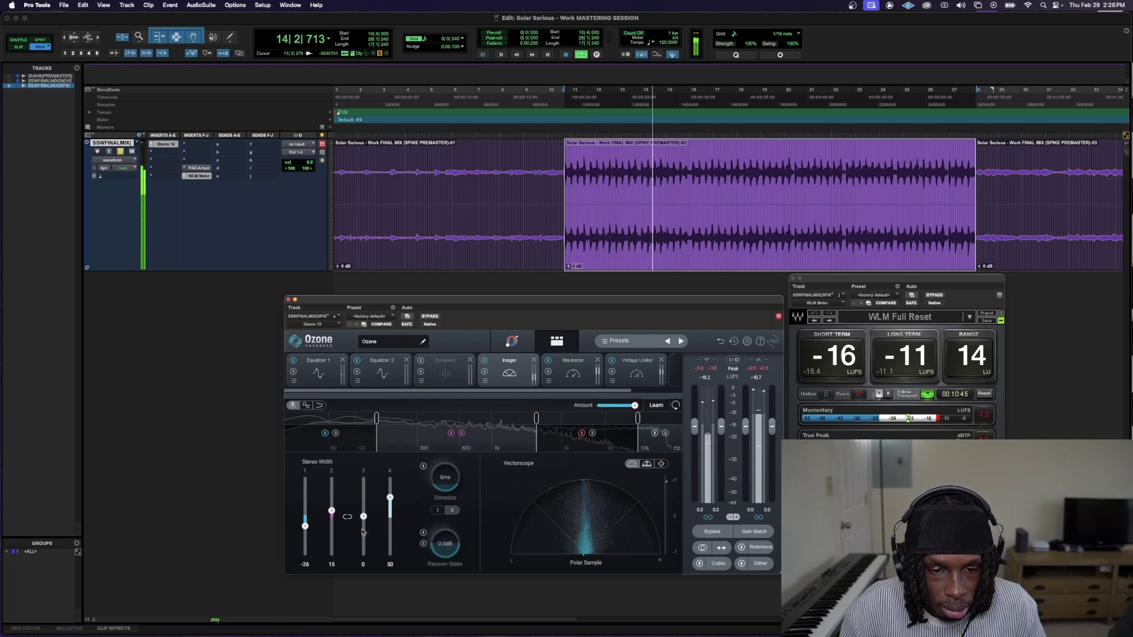
pyautogui.press('space')
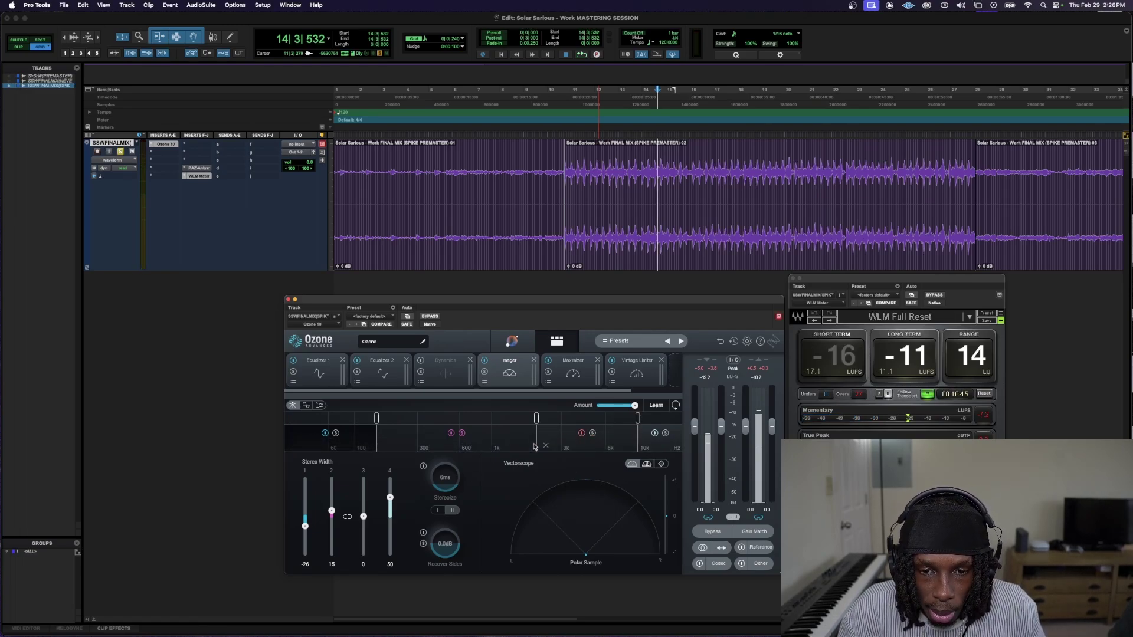
pyautogui.press('space')
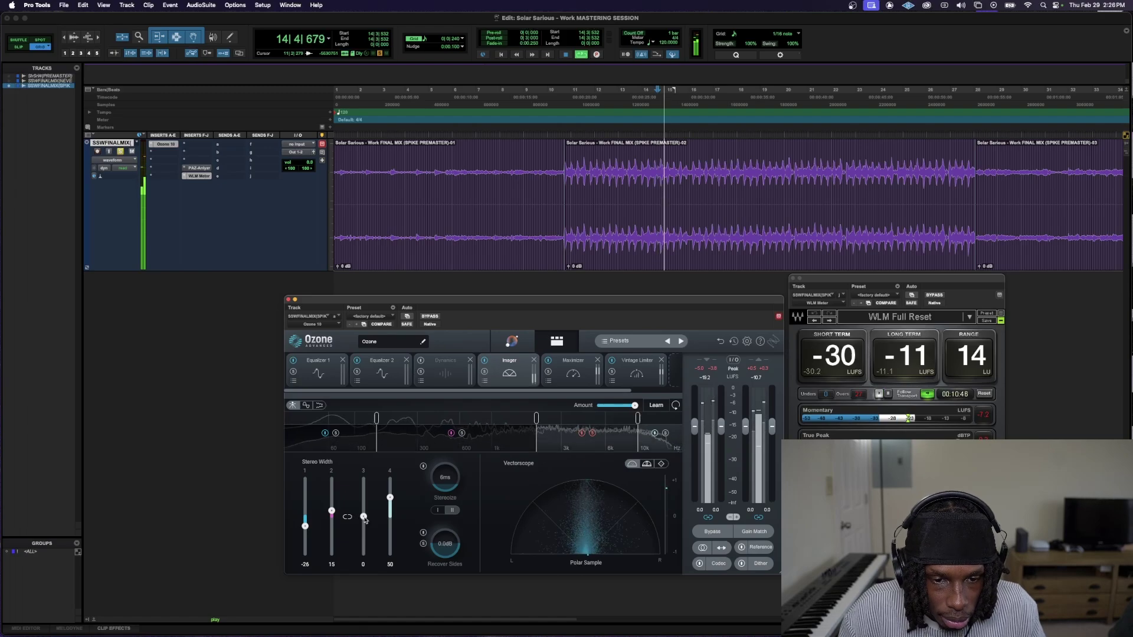
pyautogui.moveTo(363, 517); pyautogui.dragTo(364, 509)
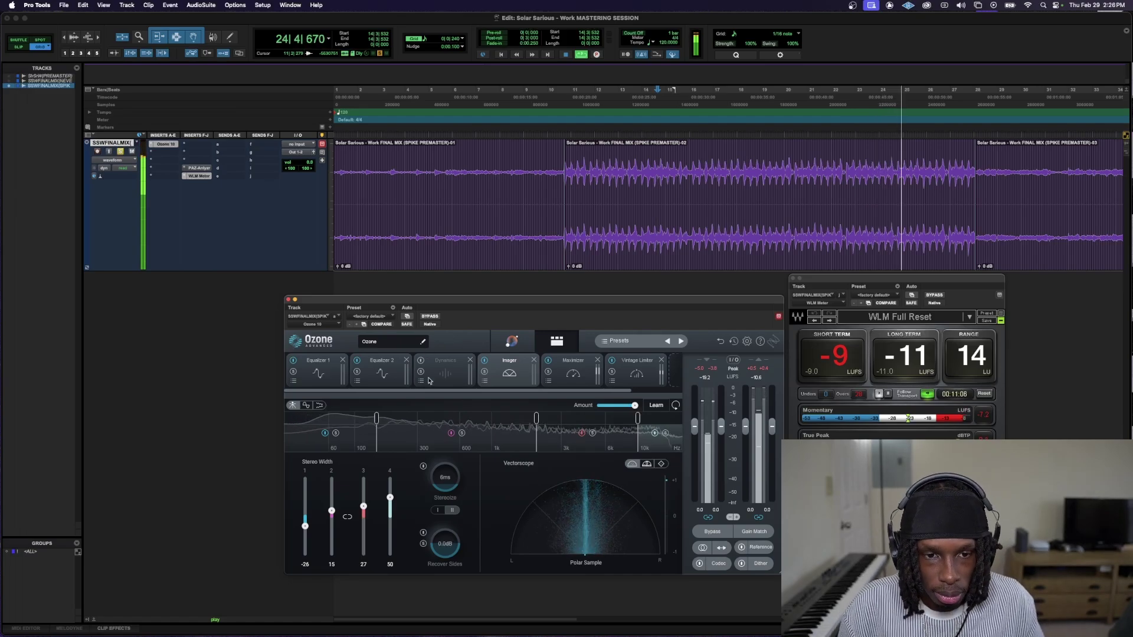
# - Turn on Gain Match and compare the middle clip with Ozone's processing bypassed and active, ending with playback stopped
pyautogui.press('space')
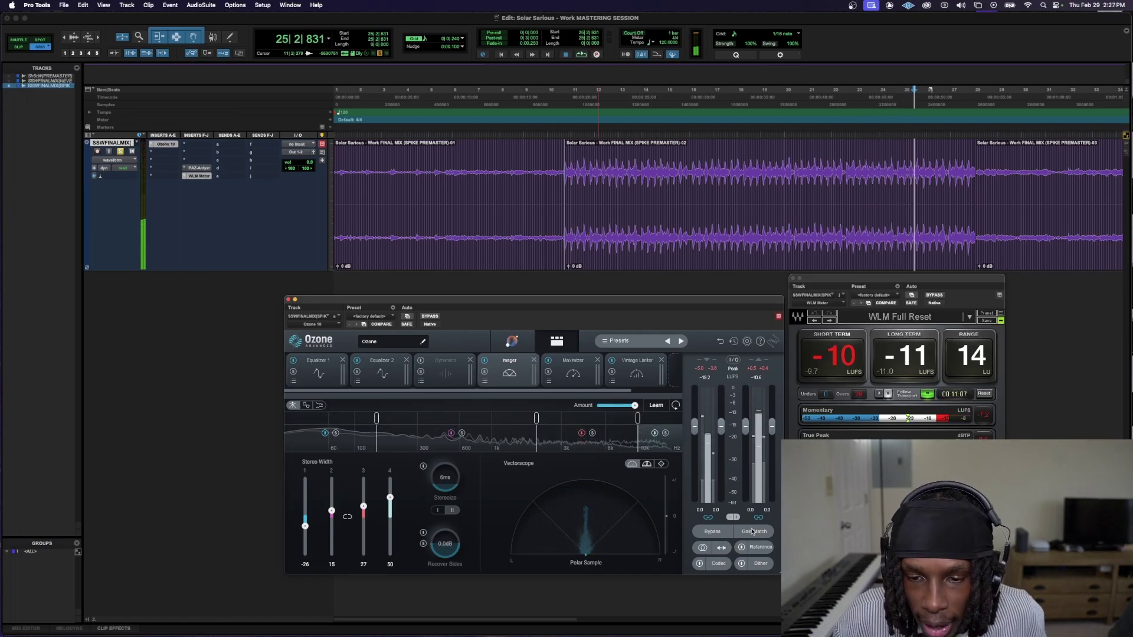
pyautogui.click(753, 531)
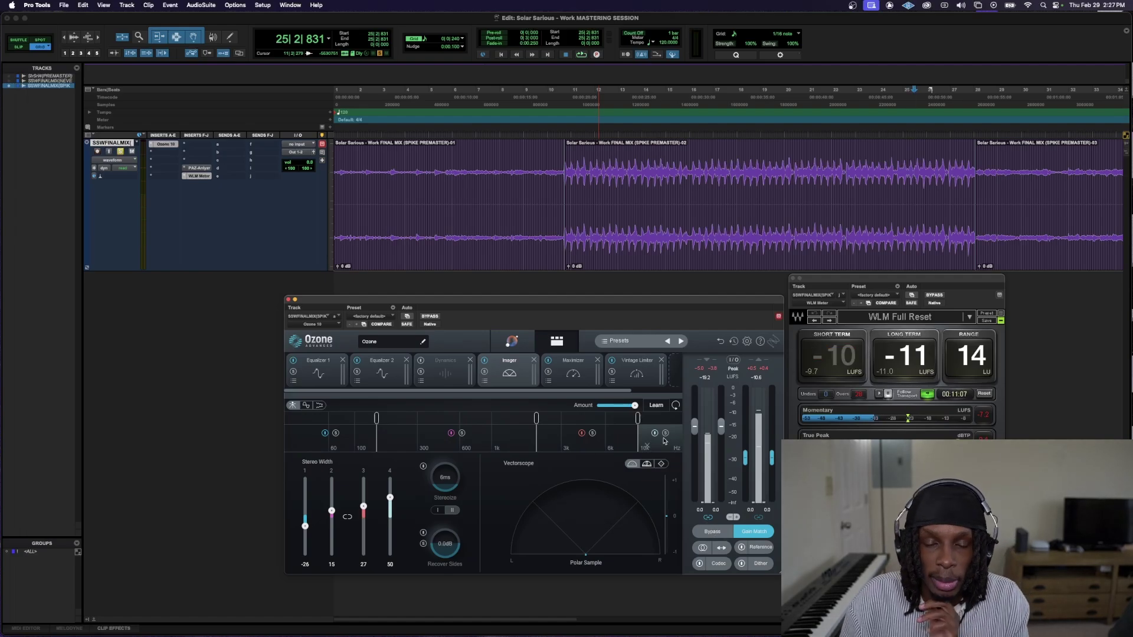
pyautogui.press('space')
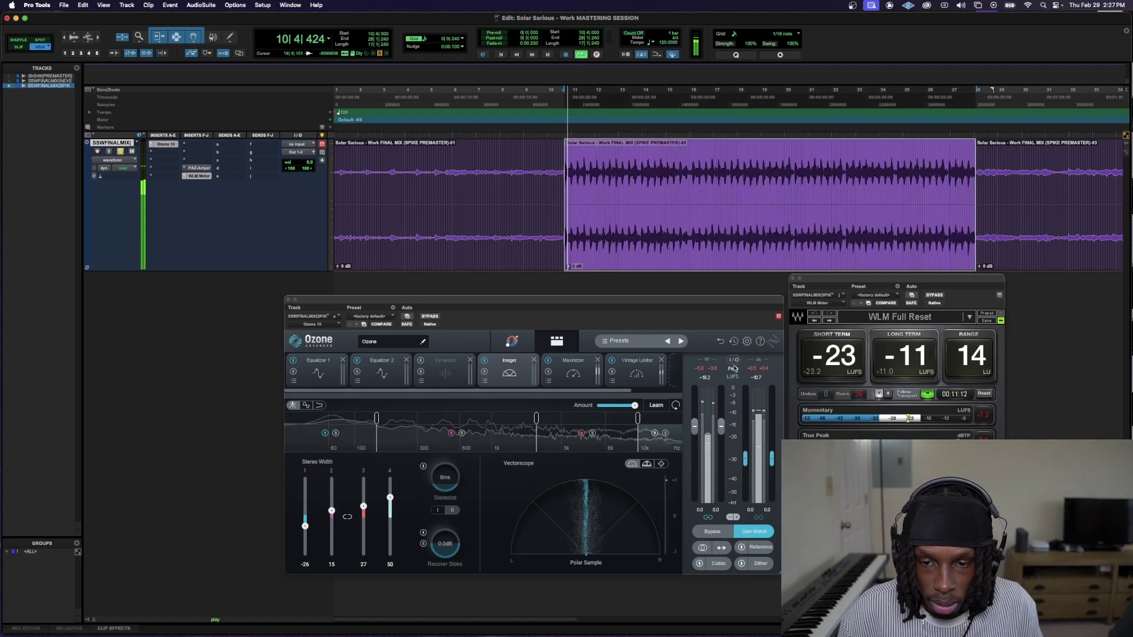
pyautogui.click(712, 532)
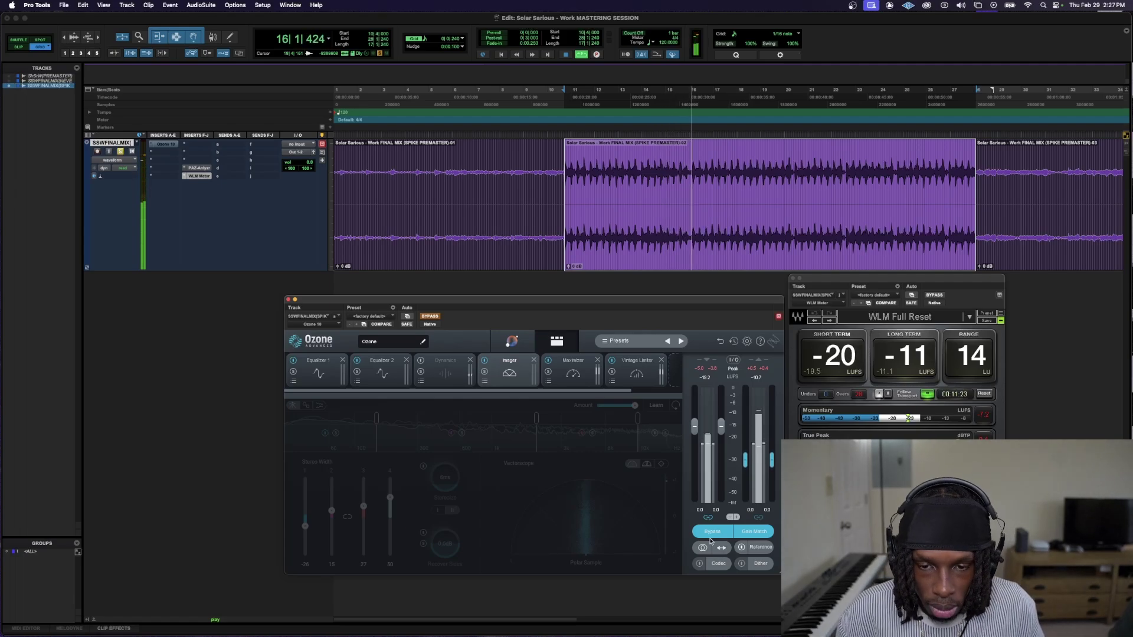
pyautogui.click(711, 533)
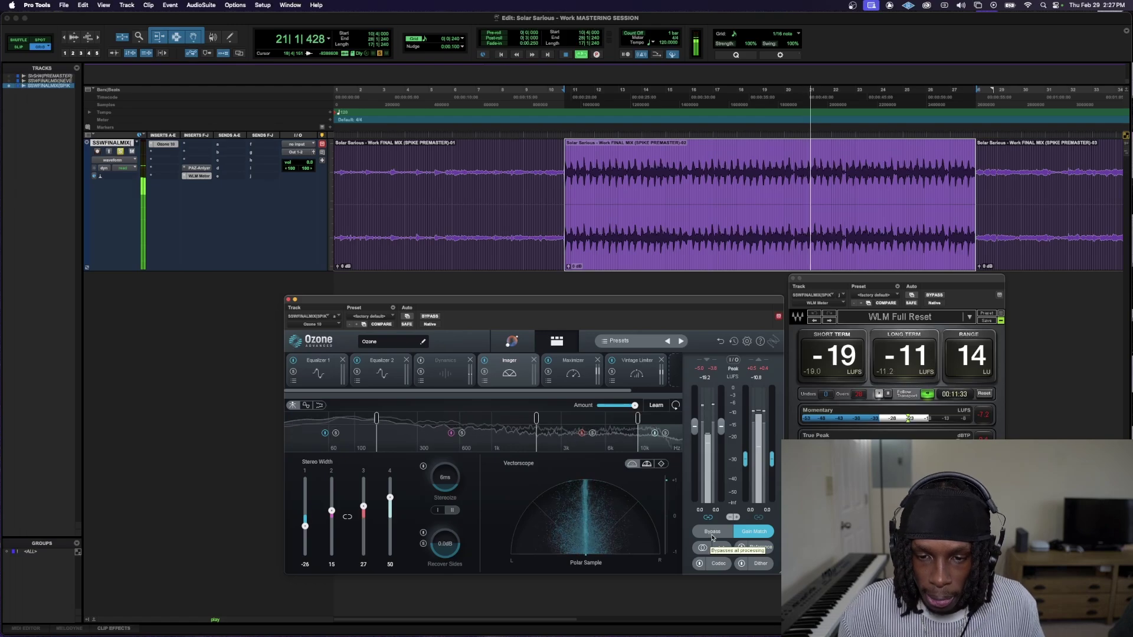
pyautogui.click(713, 534)
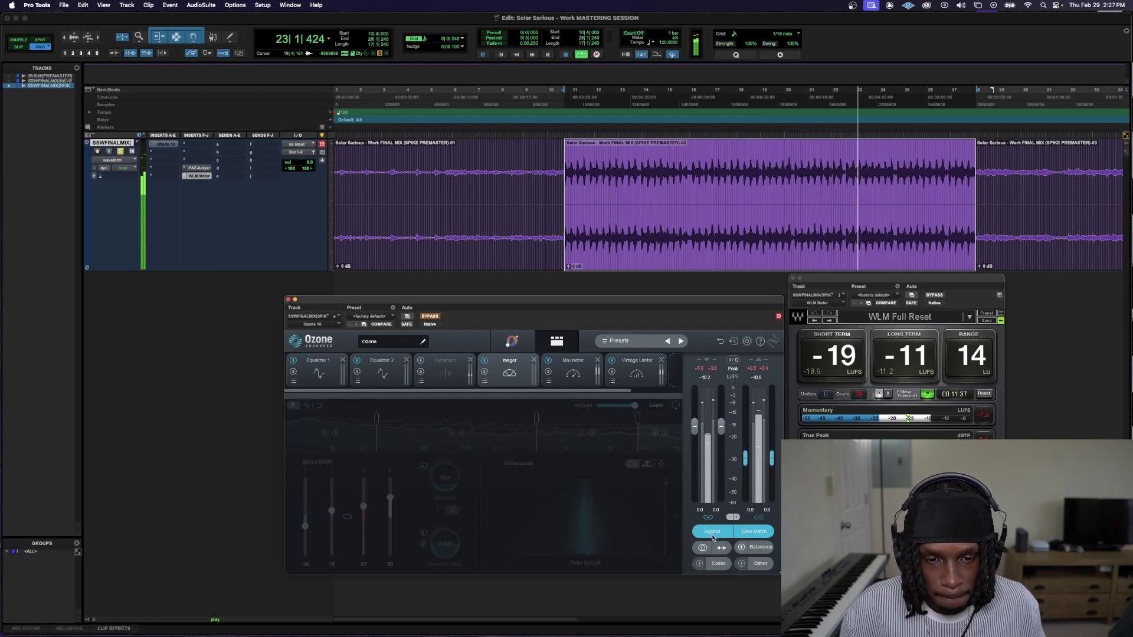
pyautogui.click(712, 534)
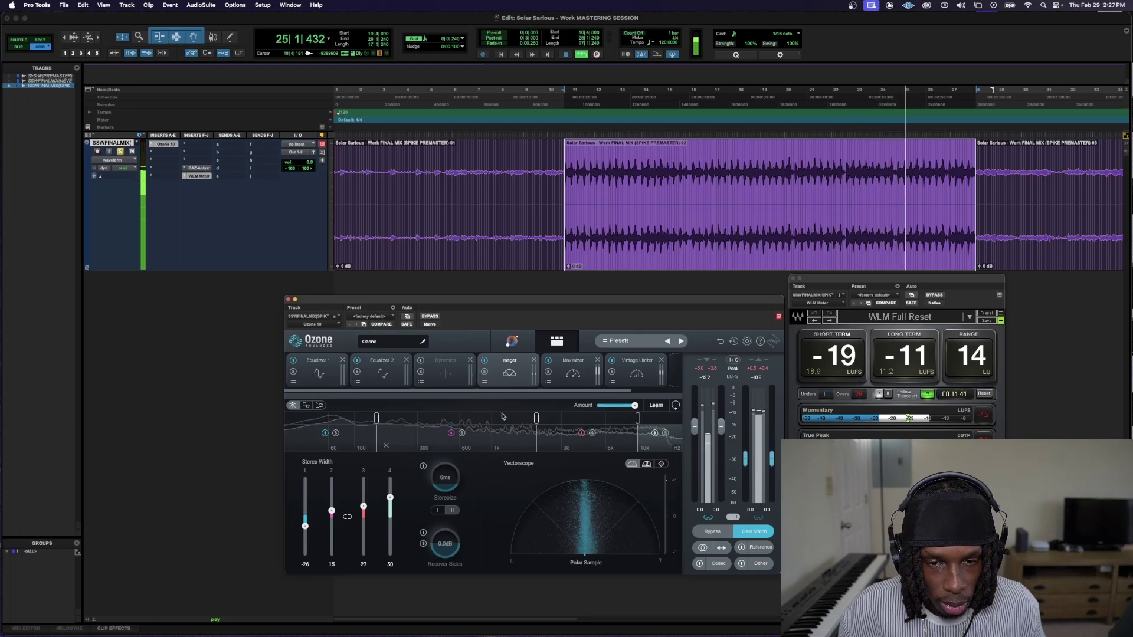
pyautogui.press('space')
# - Review the equalizer bands, then move Equalizer 1's 6000 Hz bell to 4551 Hz while soloing it during playback, and unsolo it
pyautogui.click(329, 375)
pyautogui.click(675, 468)
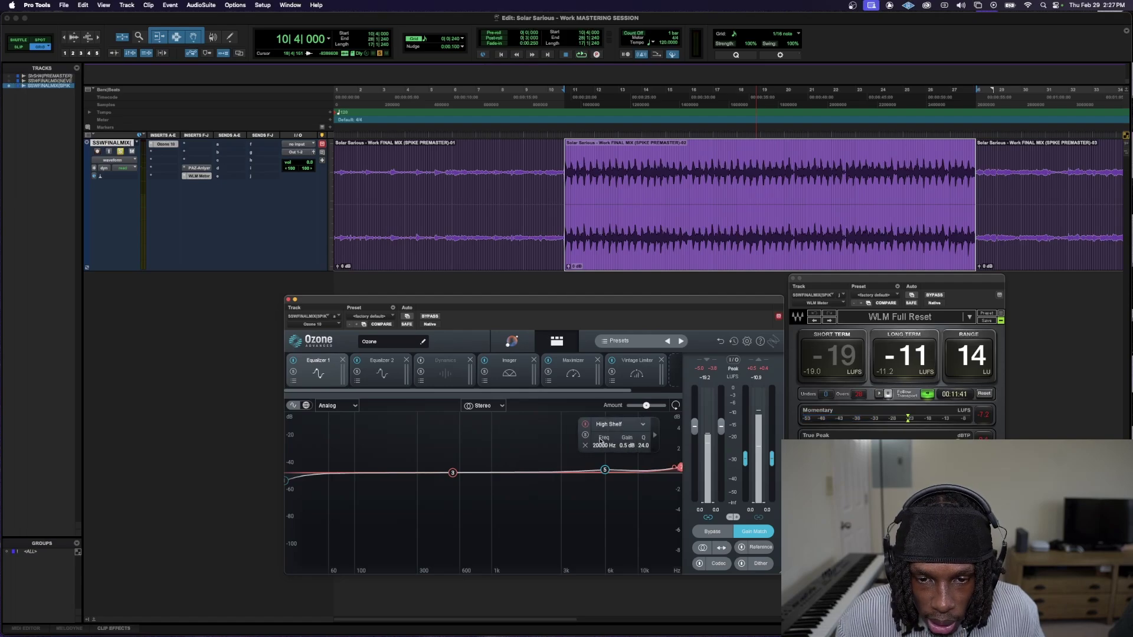
pyautogui.click(605, 470)
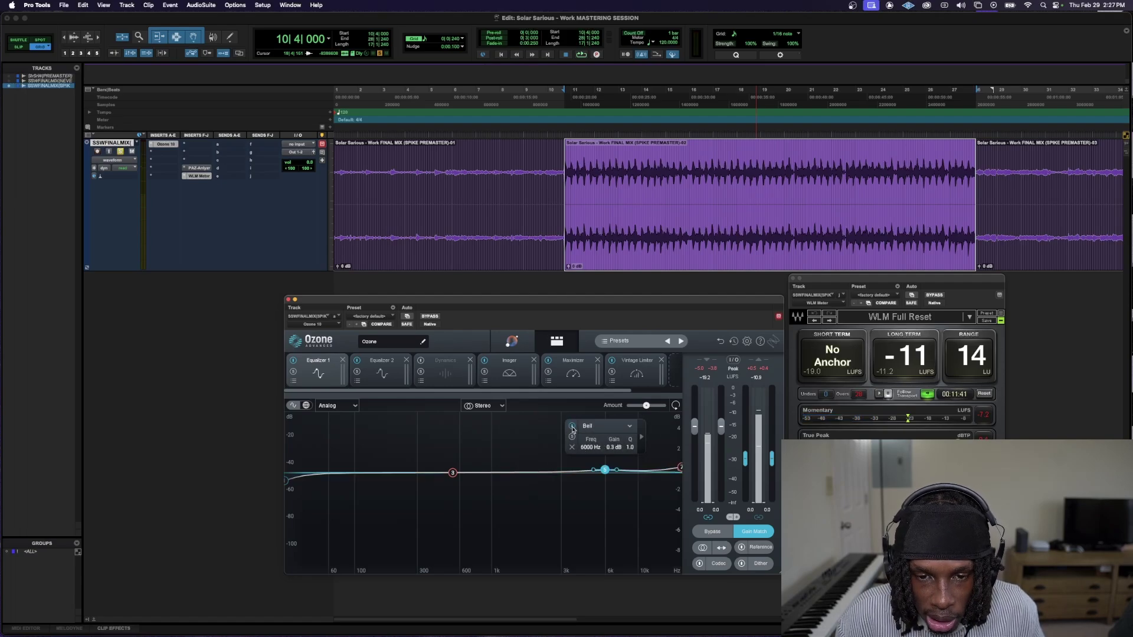
pyautogui.press('space')
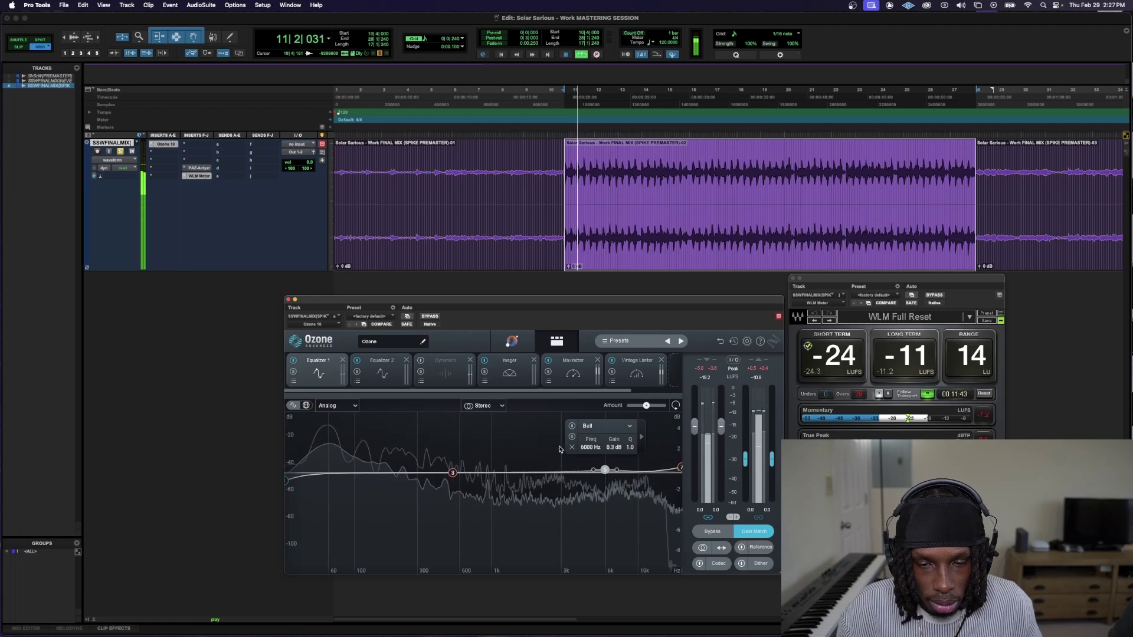
pyautogui.click(378, 363)
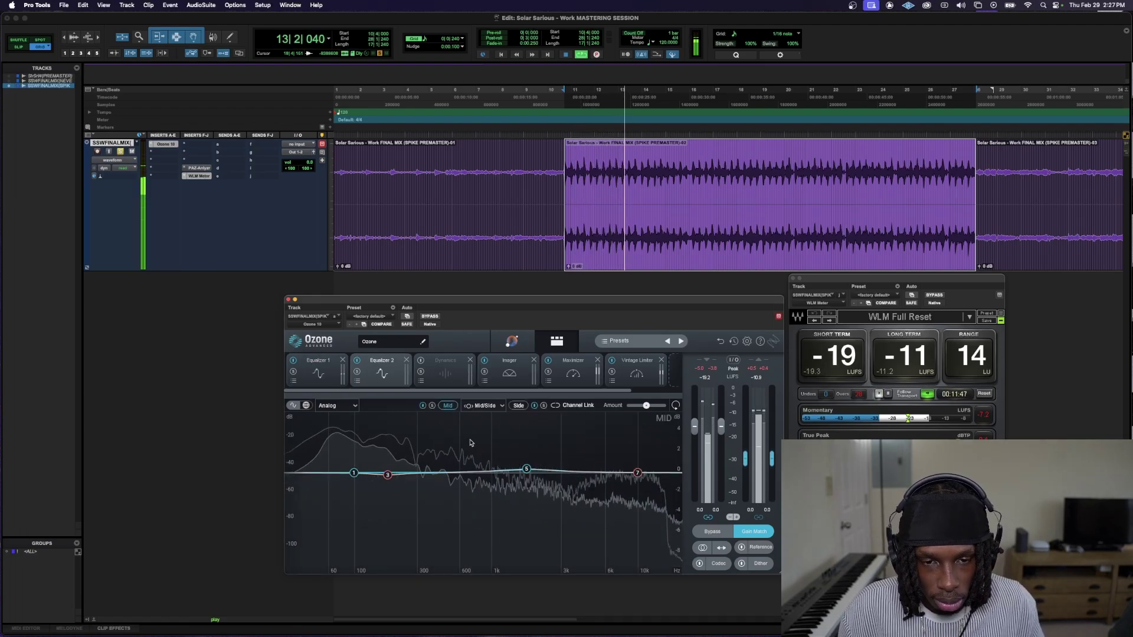
pyautogui.click(318, 362)
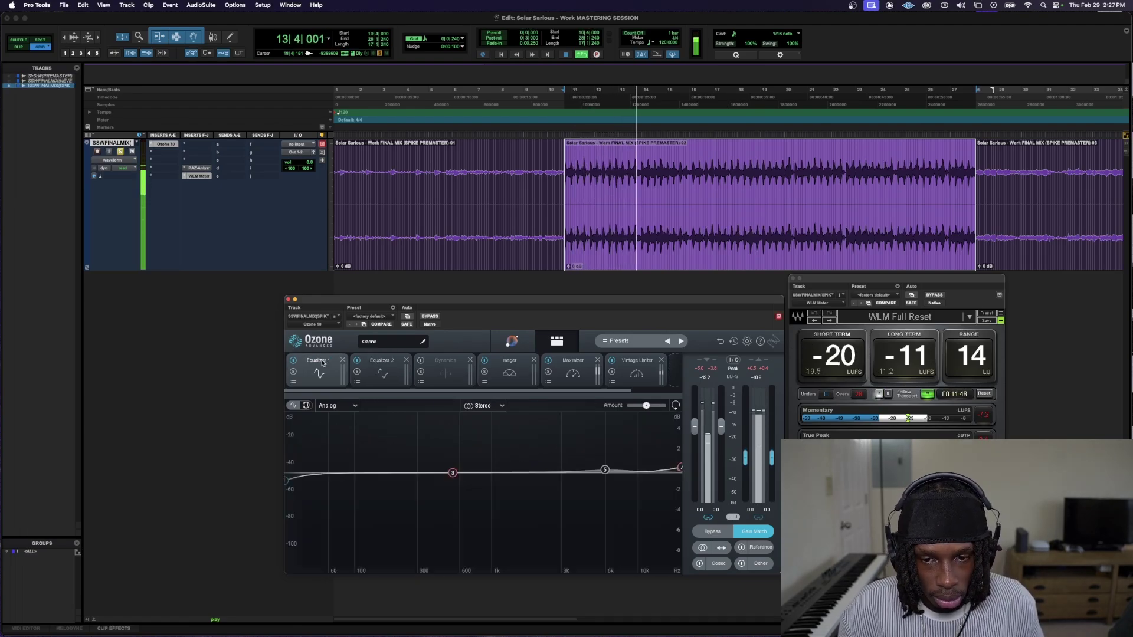
pyautogui.click(606, 471)
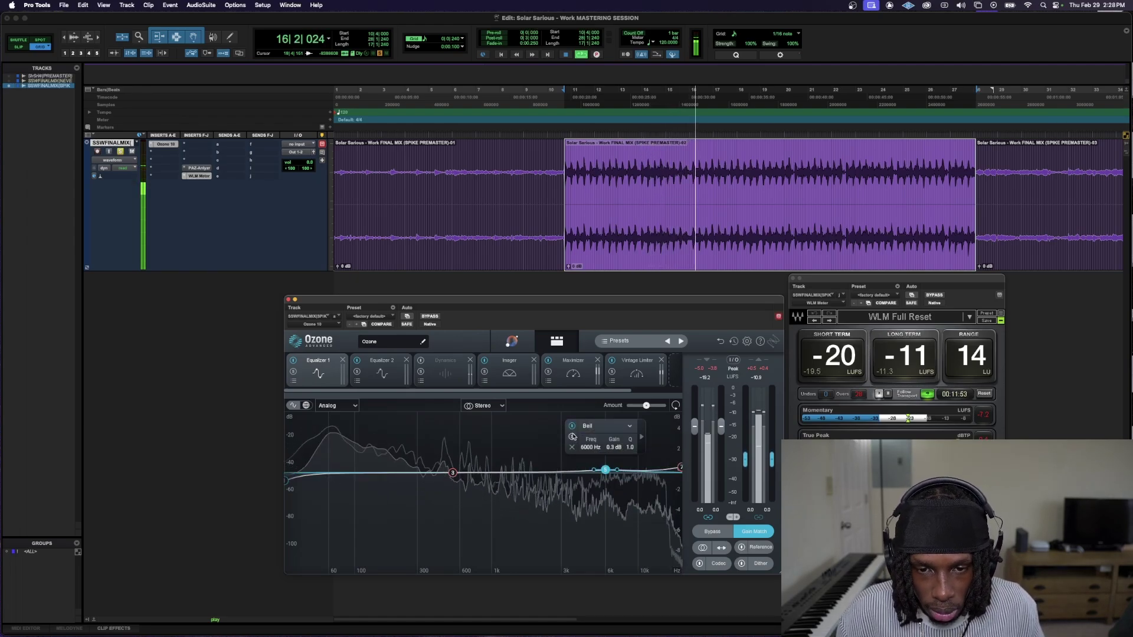
pyautogui.click(572, 437)
pyautogui.moveTo(590, 451); pyautogui.dragTo(588, 458)
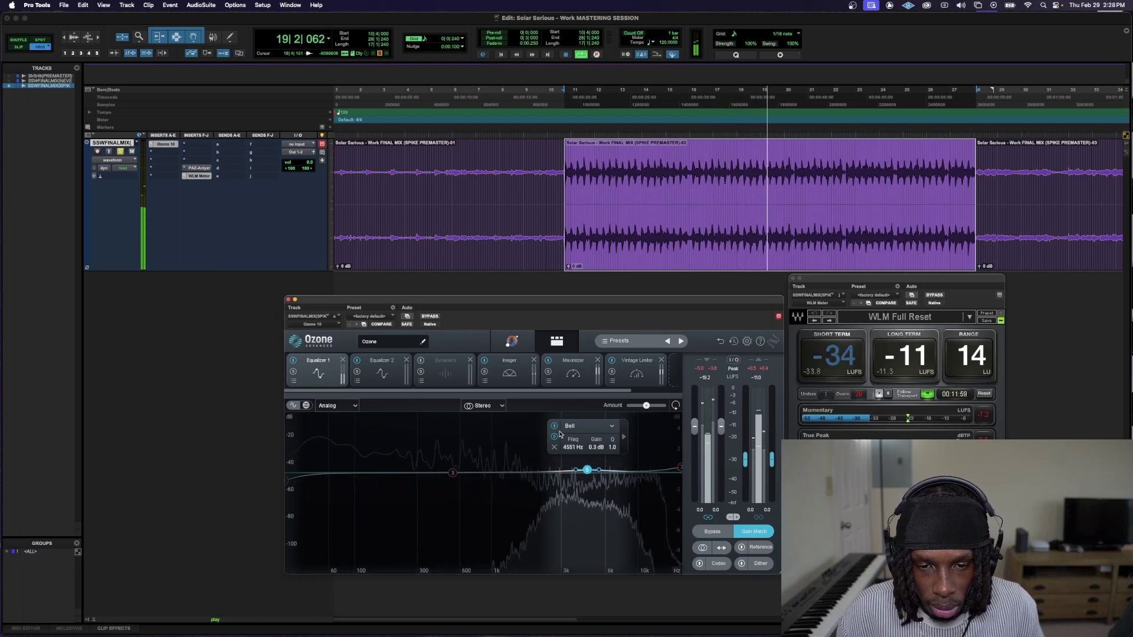
pyautogui.click(554, 436)
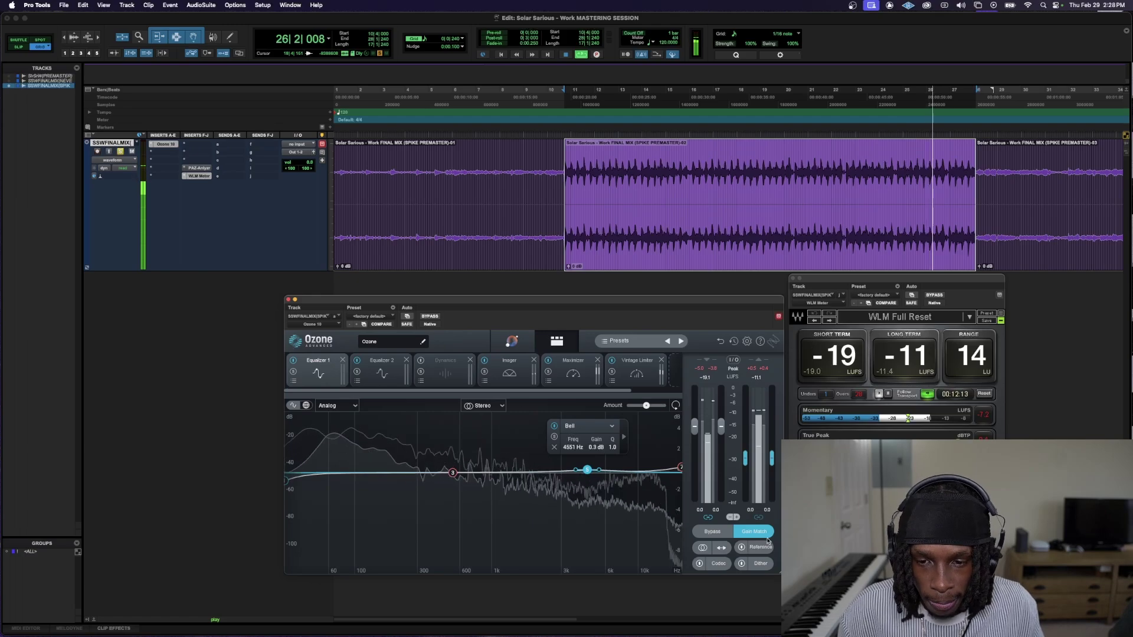
# - Restart the middle clip and compare the bypassed mix with the retuned equalizer processing, ending with playback stopped
pyautogui.click(721, 535)
pyautogui.press('space')
pyautogui.press('space')
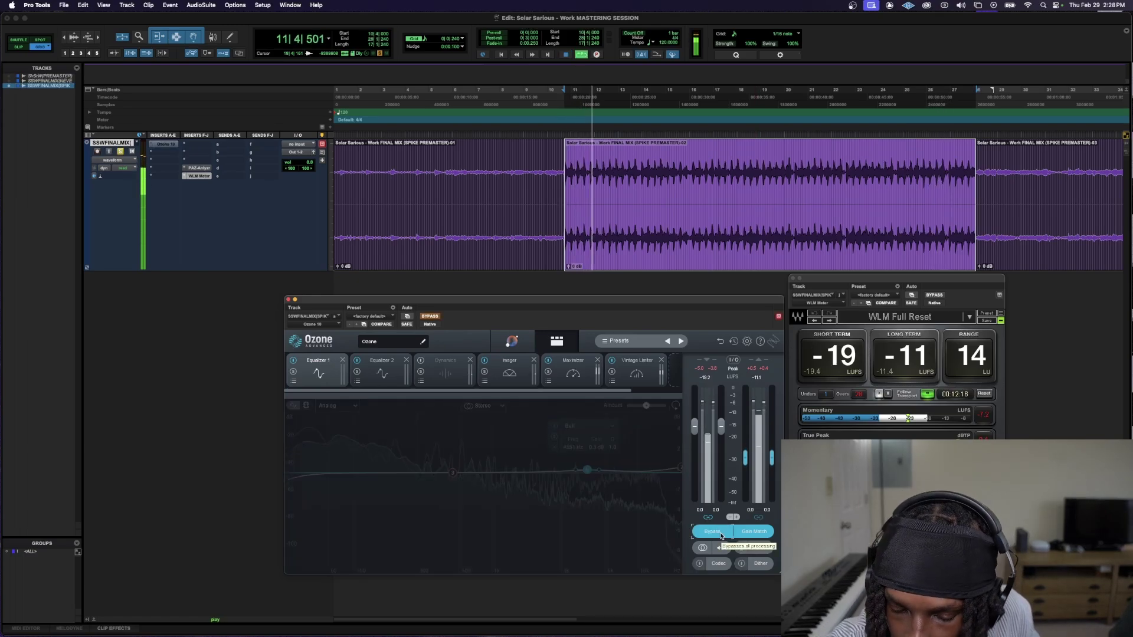
pyautogui.click(720, 534)
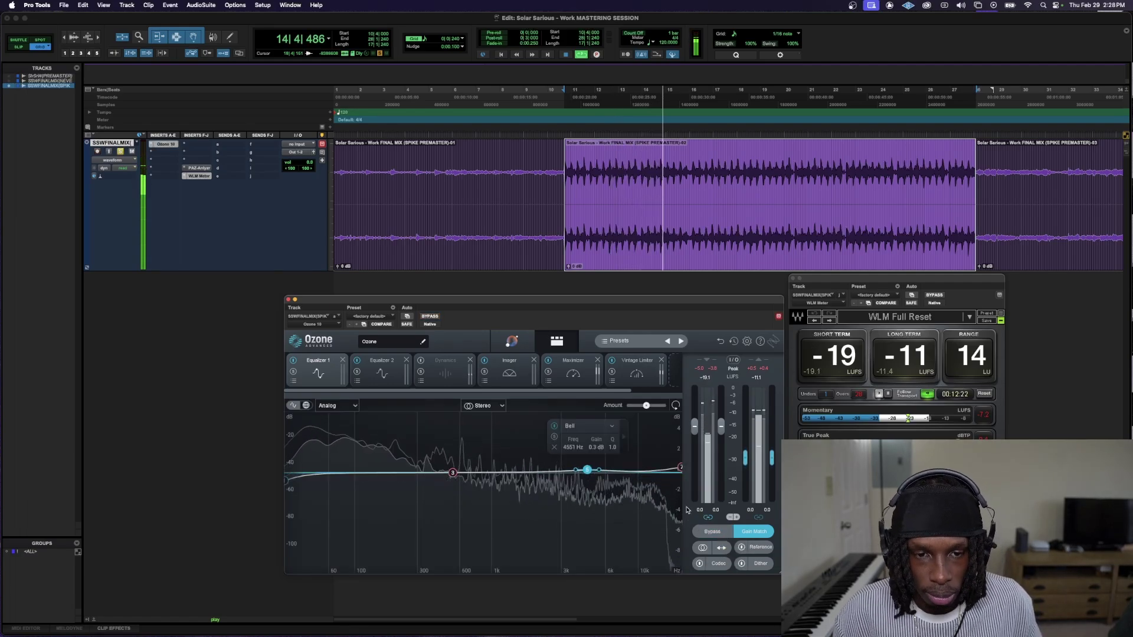
pyautogui.press('space')
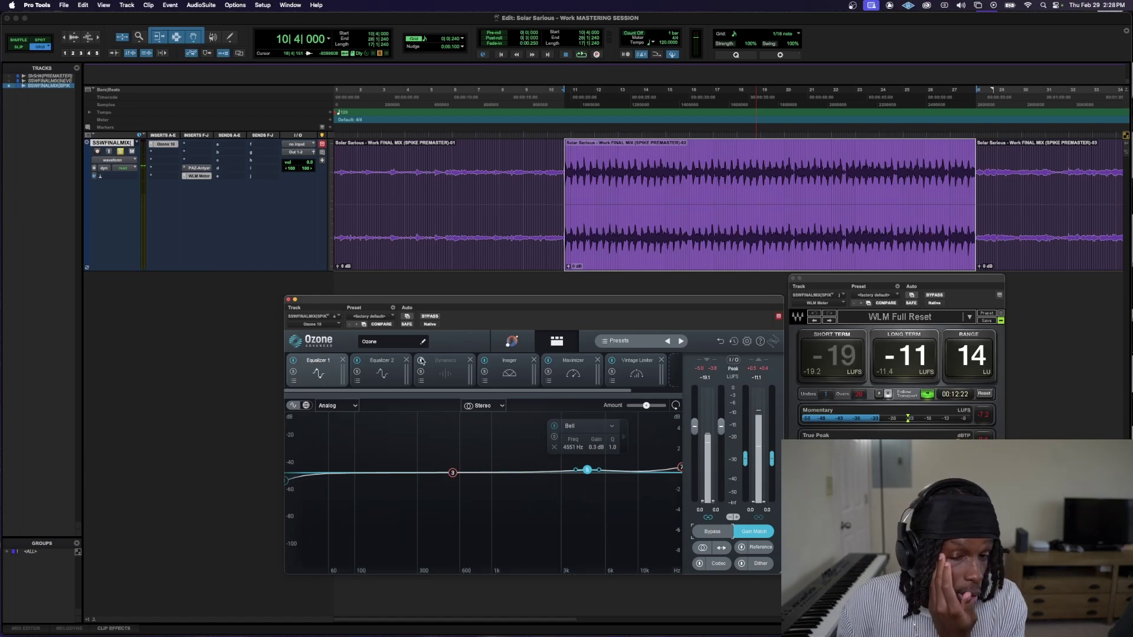
# - Enable the Dynamics module during playback and set its channel processing to Mid/Side
pyautogui.click(432, 366)
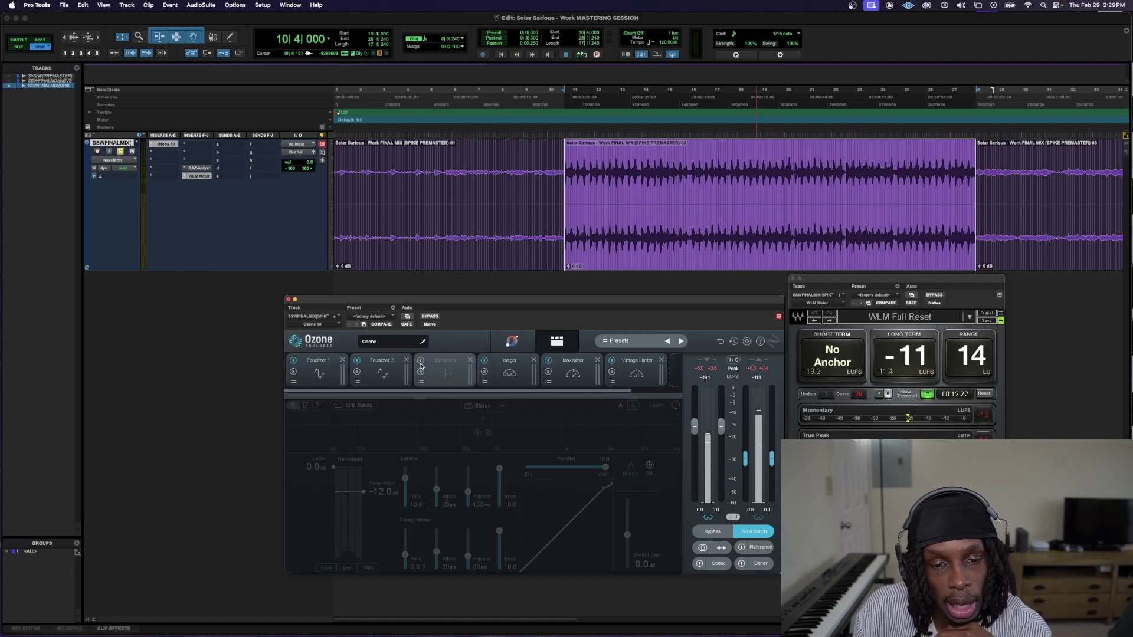
pyautogui.press('space')
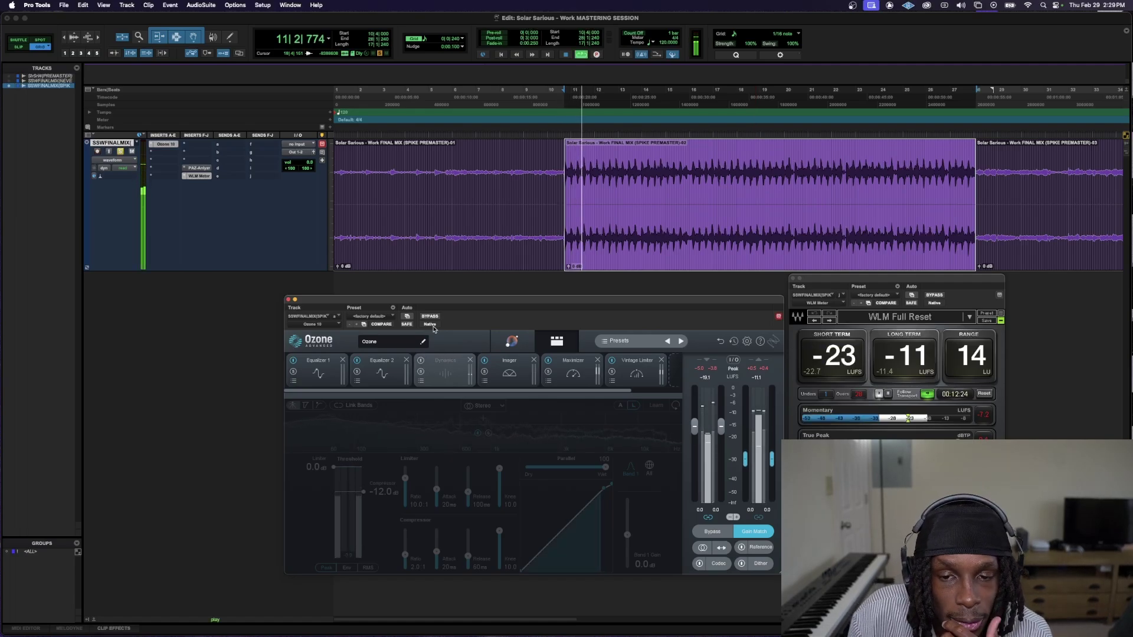
pyautogui.click(421, 361)
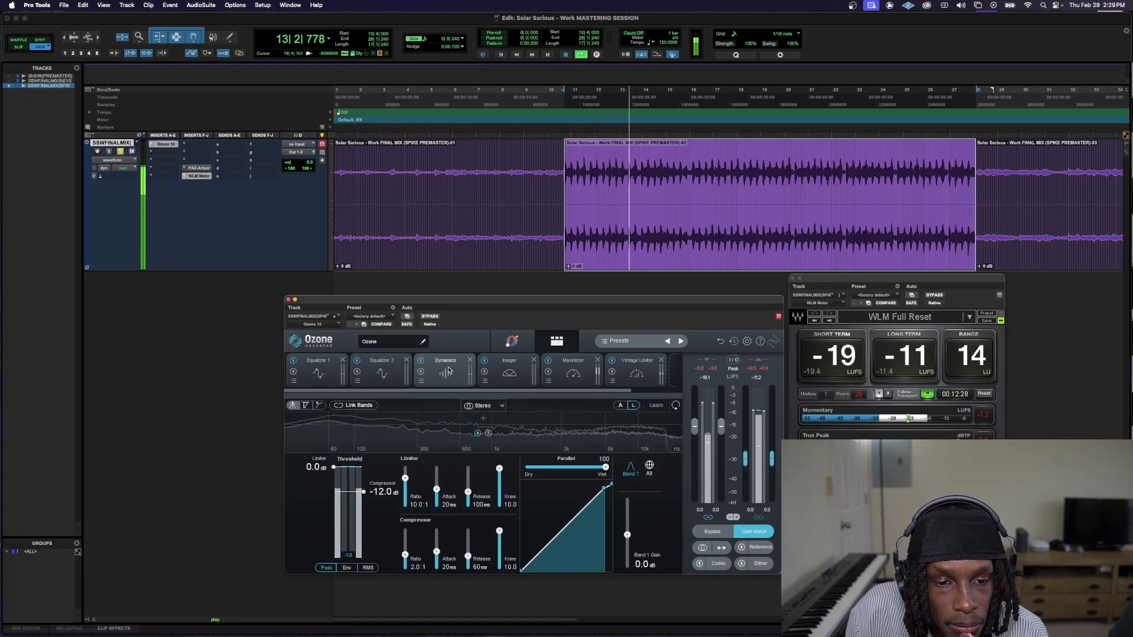
pyautogui.click(487, 406)
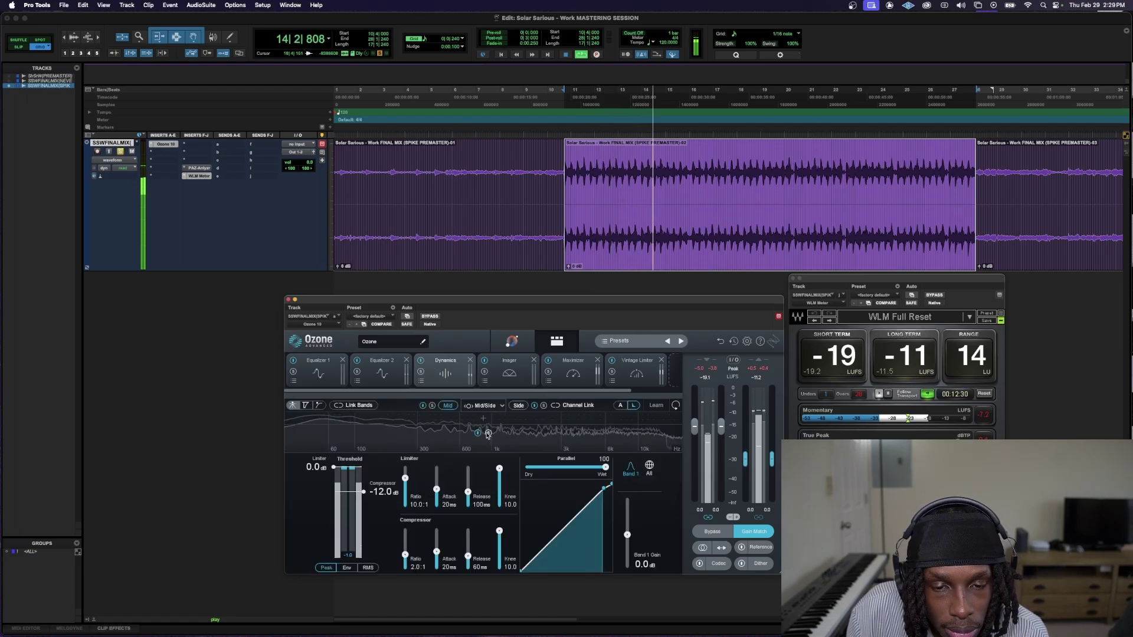
# - Set the mid channel's compressor threshold to -10.0 dB and its ratio to 1.5:1 while listening
pyautogui.moveTo(359, 503); pyautogui.dragTo(364, 431)
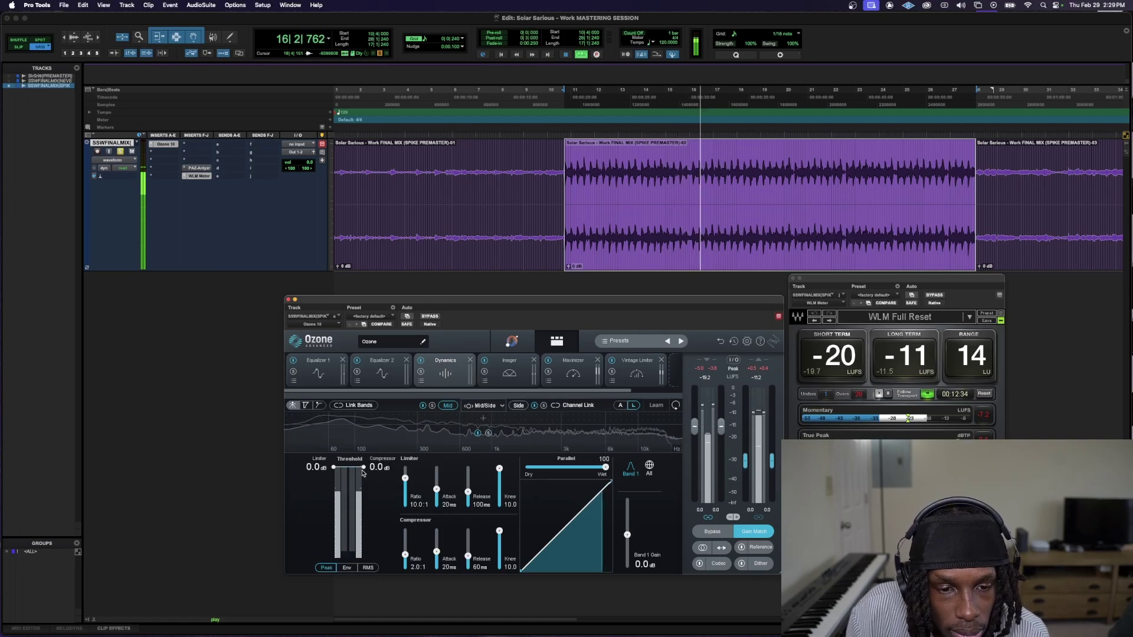
pyautogui.moveTo(362, 470); pyautogui.dragTo(362, 493)
pyautogui.moveTo(405, 555); pyautogui.dragTo(406, 559)
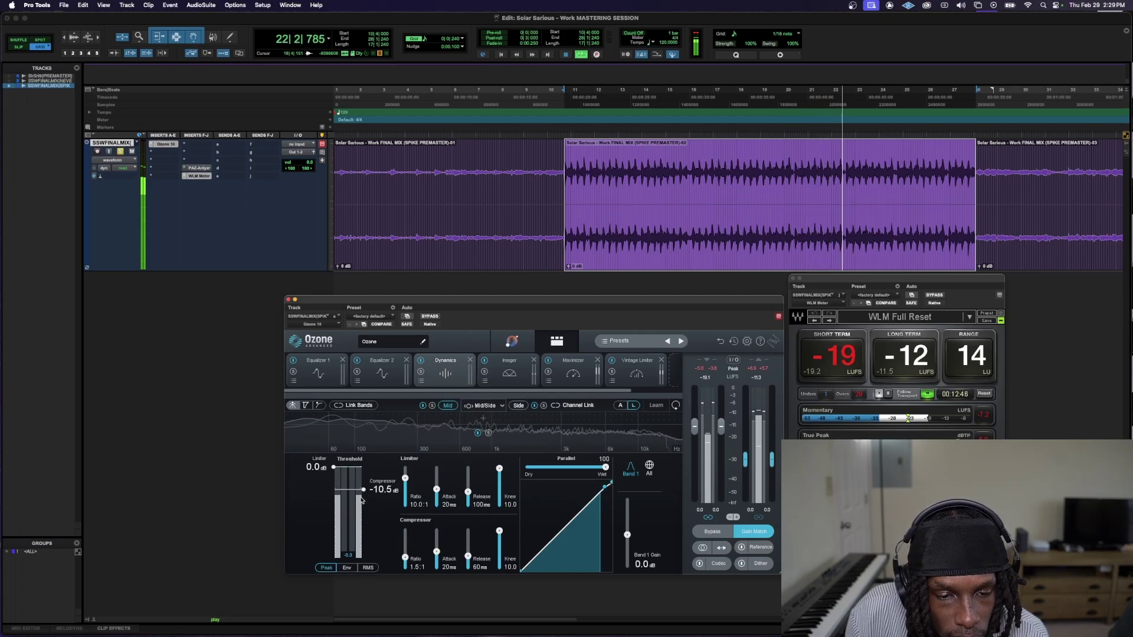
pyautogui.moveTo(364, 493); pyautogui.dragTo(364, 491)
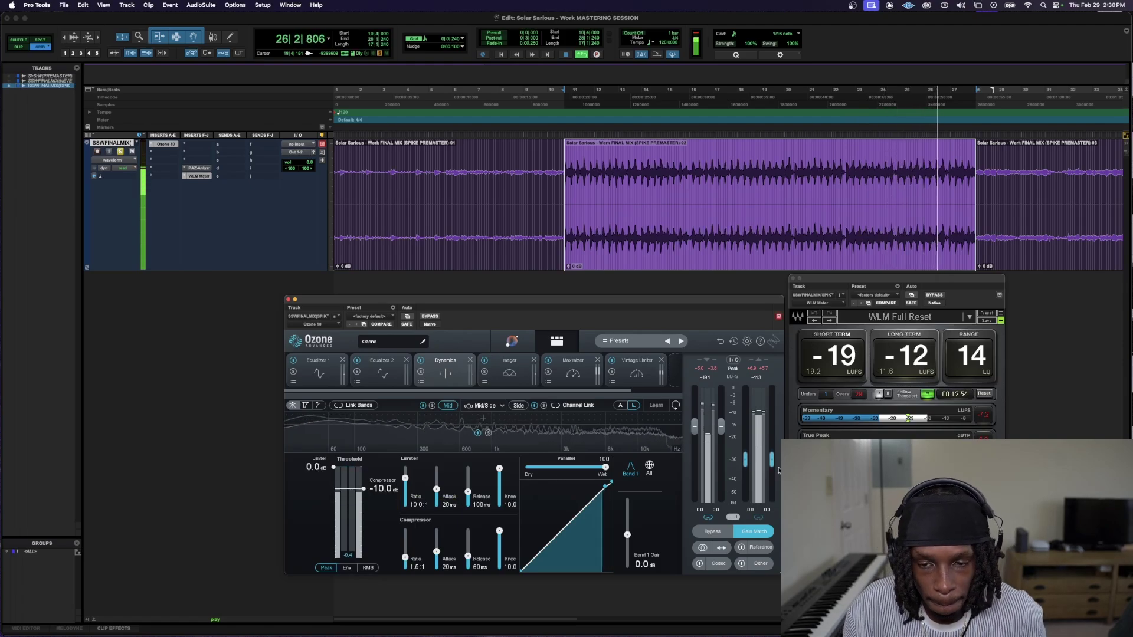
# - Compare the mix with all processing bypassed and with Dynamics compression active, ending with playback stopped
pyautogui.click(712, 531)
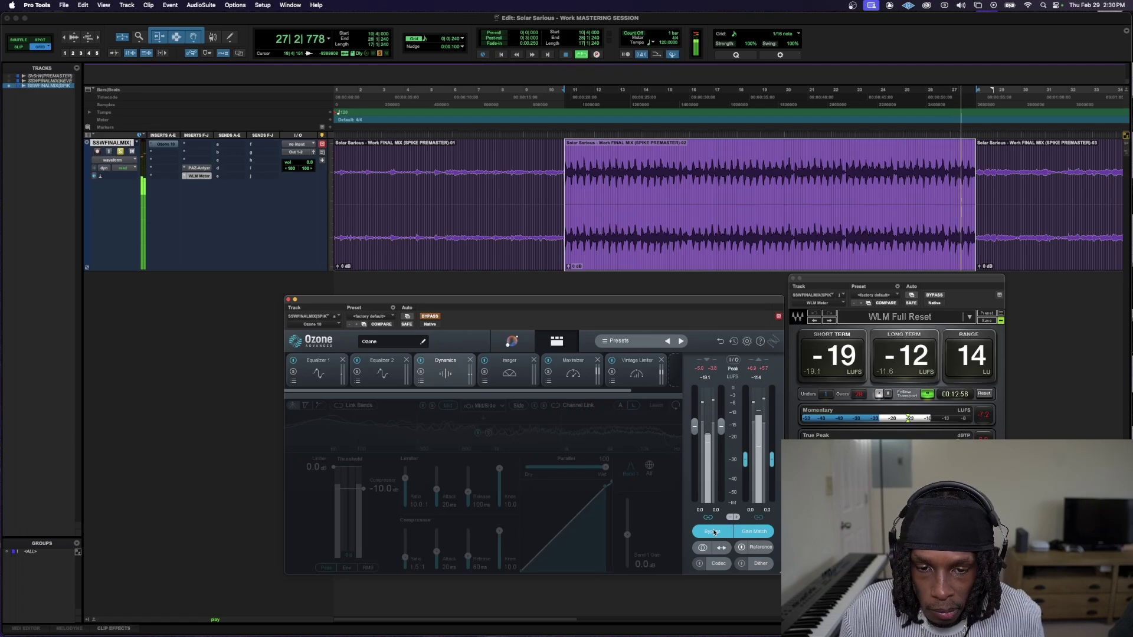
pyautogui.press('space')
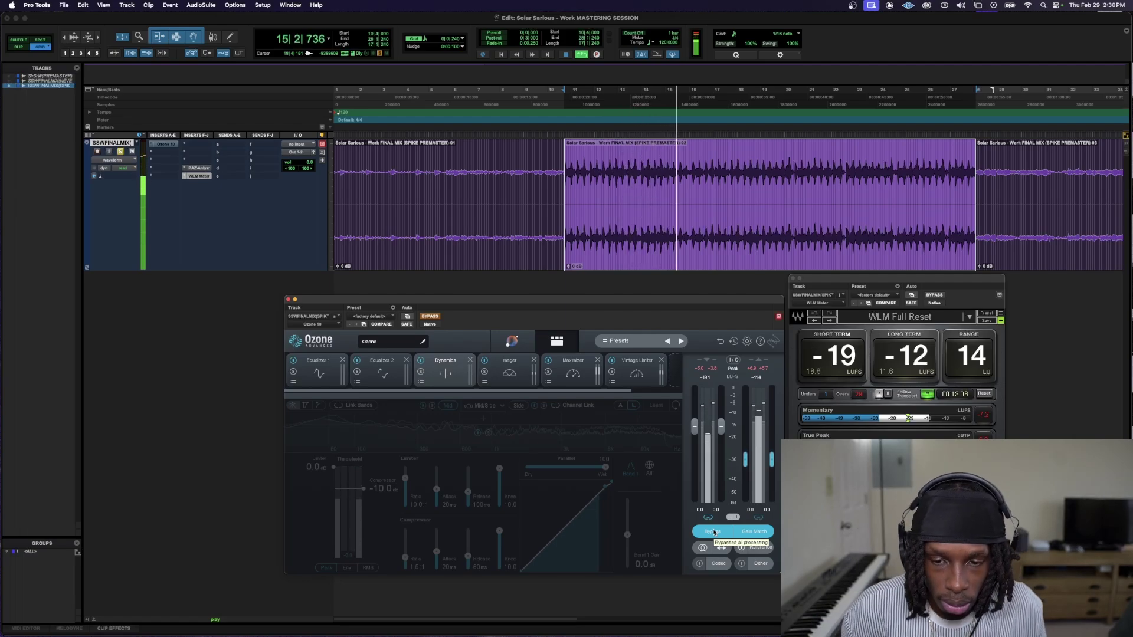
pyautogui.click(713, 532)
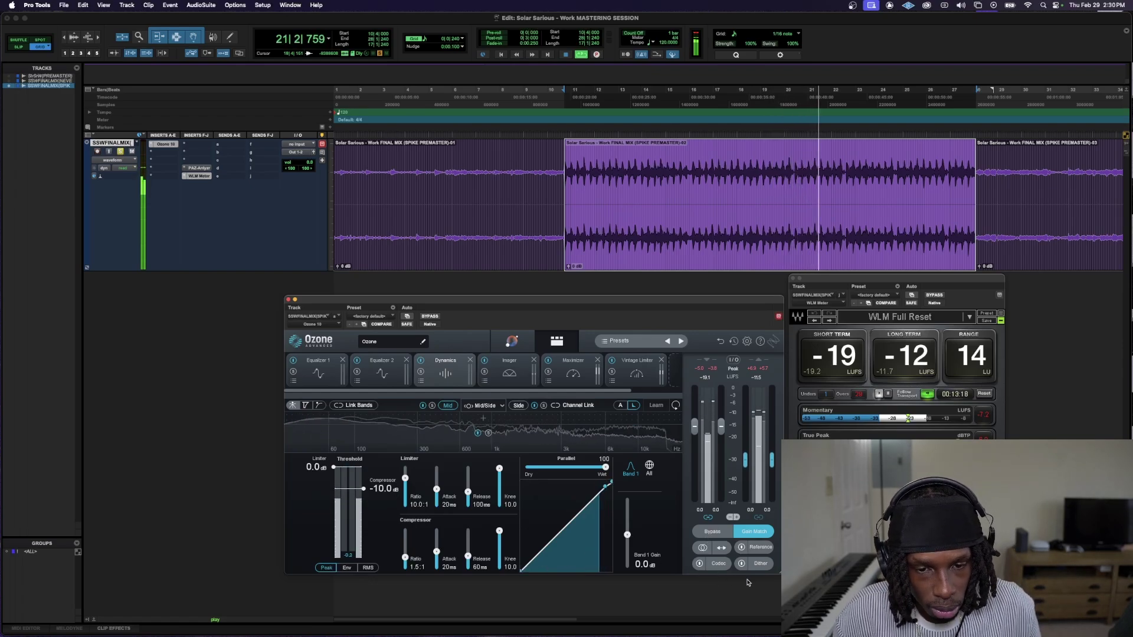
pyautogui.press('space')
# - Raise the Maximizer's Soft Clip amount to 30% while playing the middle clip
pyautogui.moveTo(617, 390); pyautogui.dragTo(693, 392)
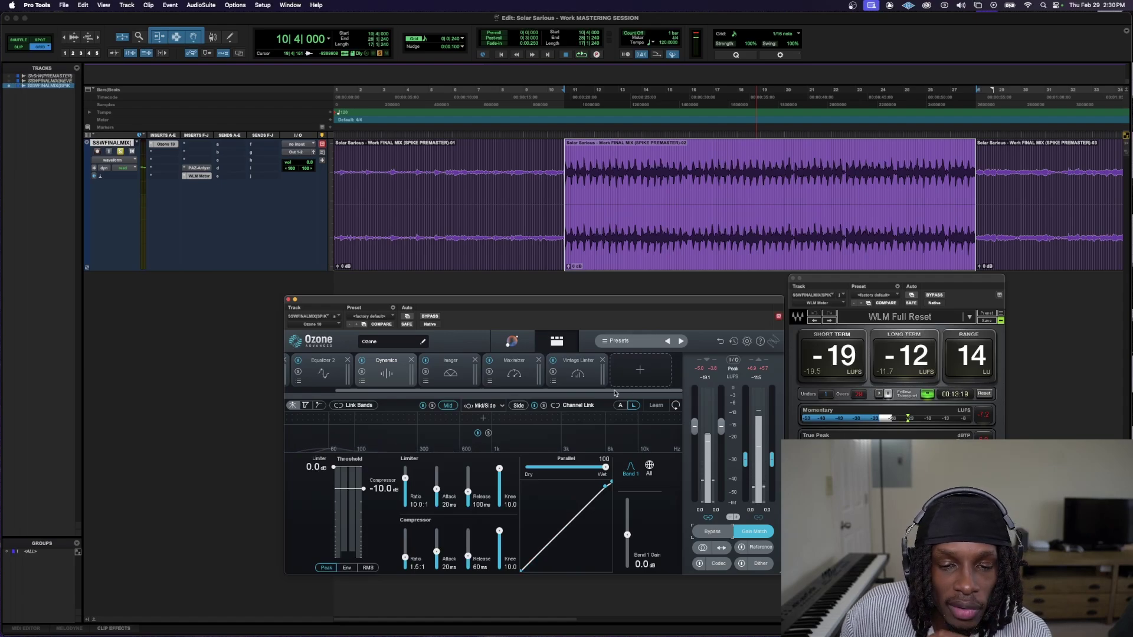
pyautogui.click(505, 365)
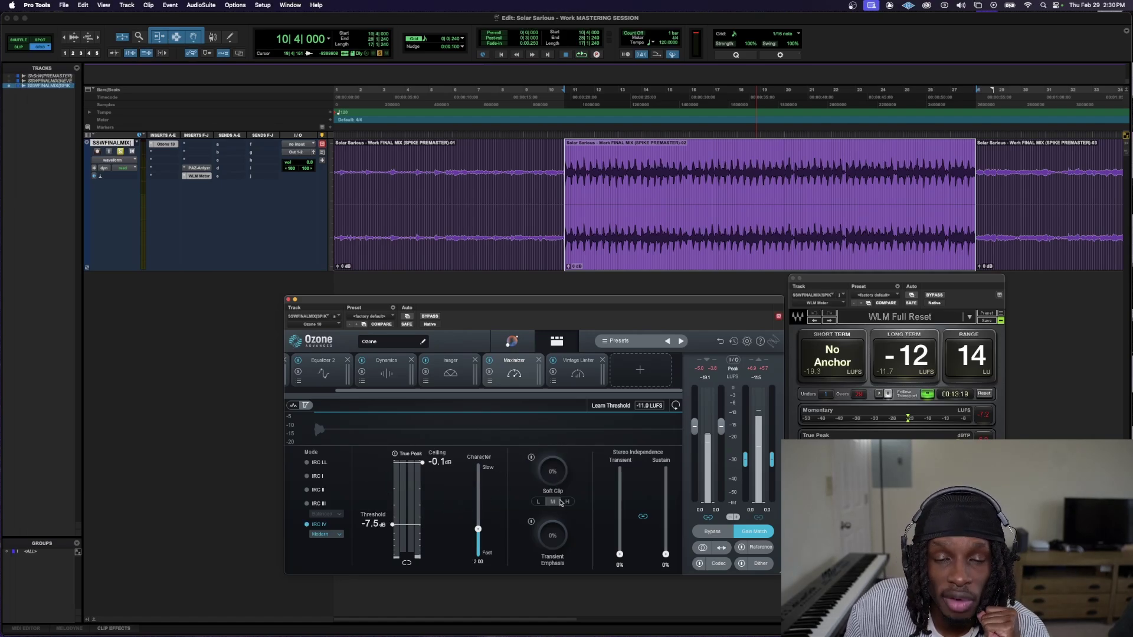
pyautogui.press('space')
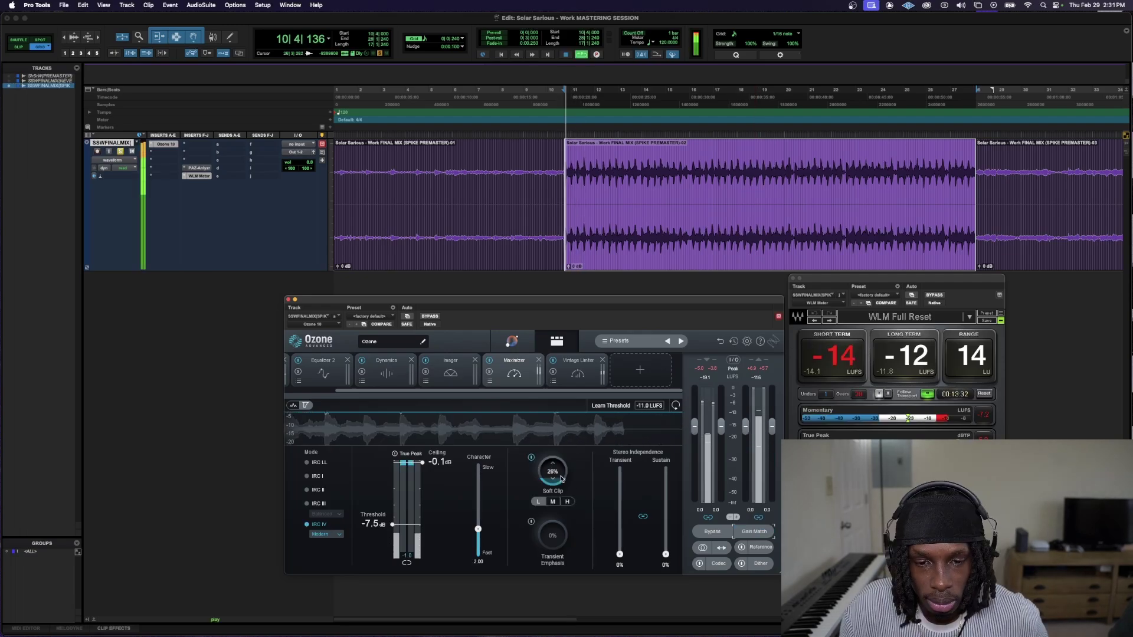
pyautogui.moveTo(561, 479); pyautogui.dragTo(568, 517)
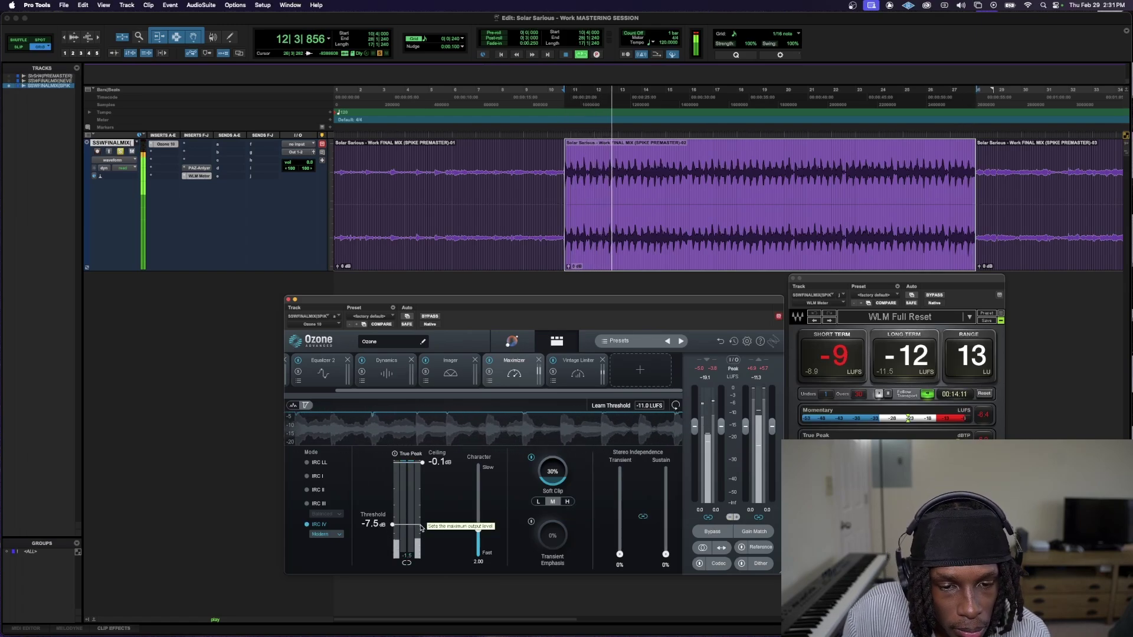
# - Set the Vintage Limiter's threshold to -3.0 dB while the middle clip plays, comparing against the Maximizer's settings
pyautogui.click(581, 370)
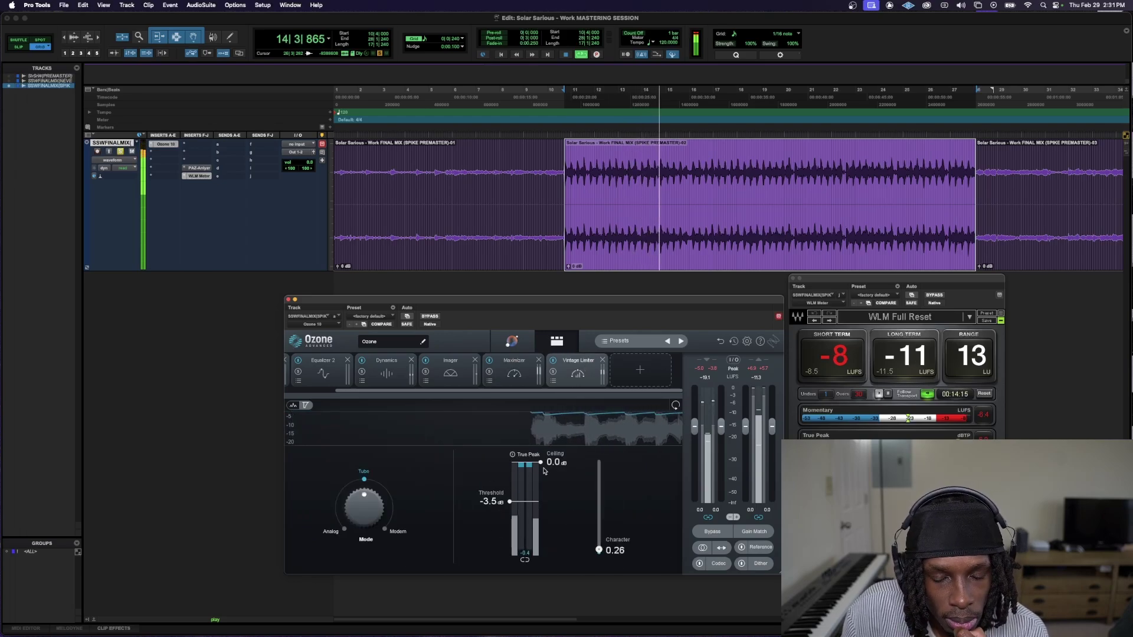
pyautogui.click(523, 372)
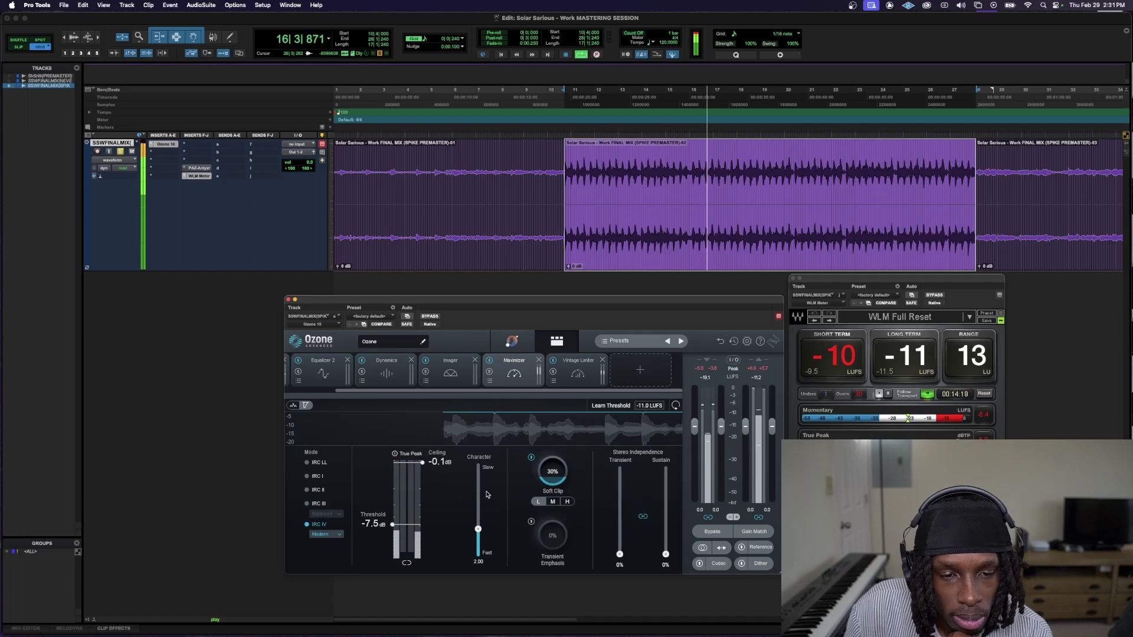
pyautogui.click(566, 369)
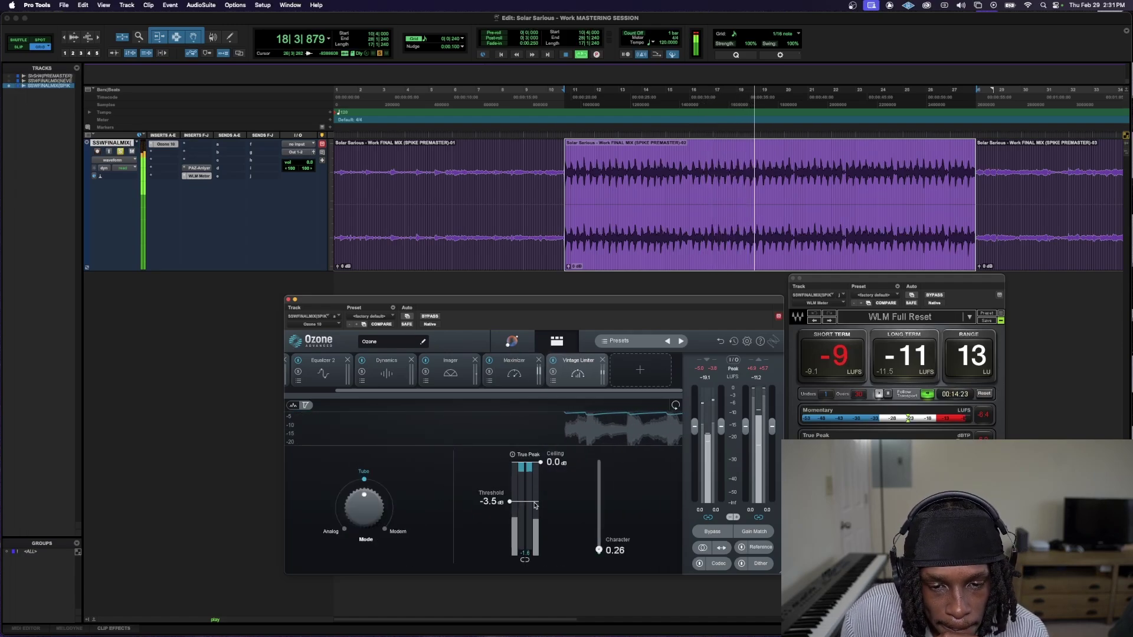
pyautogui.moveTo(535, 503); pyautogui.dragTo(535, 500)
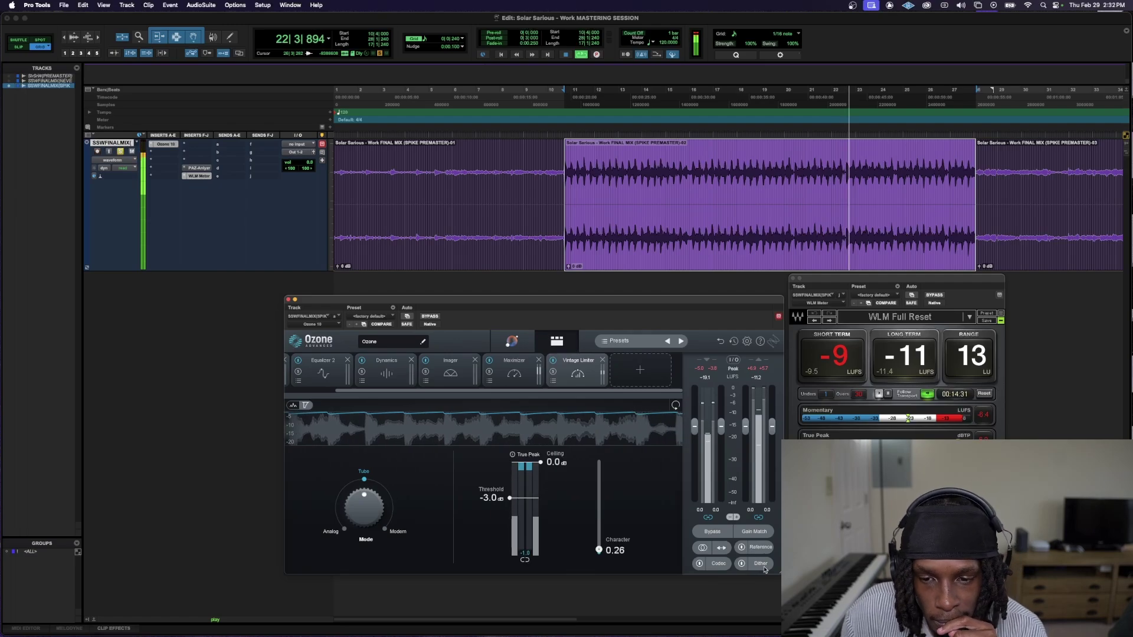
# - Listen to the reference track Chris Brown - Stutter.wav, and check the Maximizer and Vintage Limiter against it
pyautogui.click(758, 547)
pyautogui.press('space')
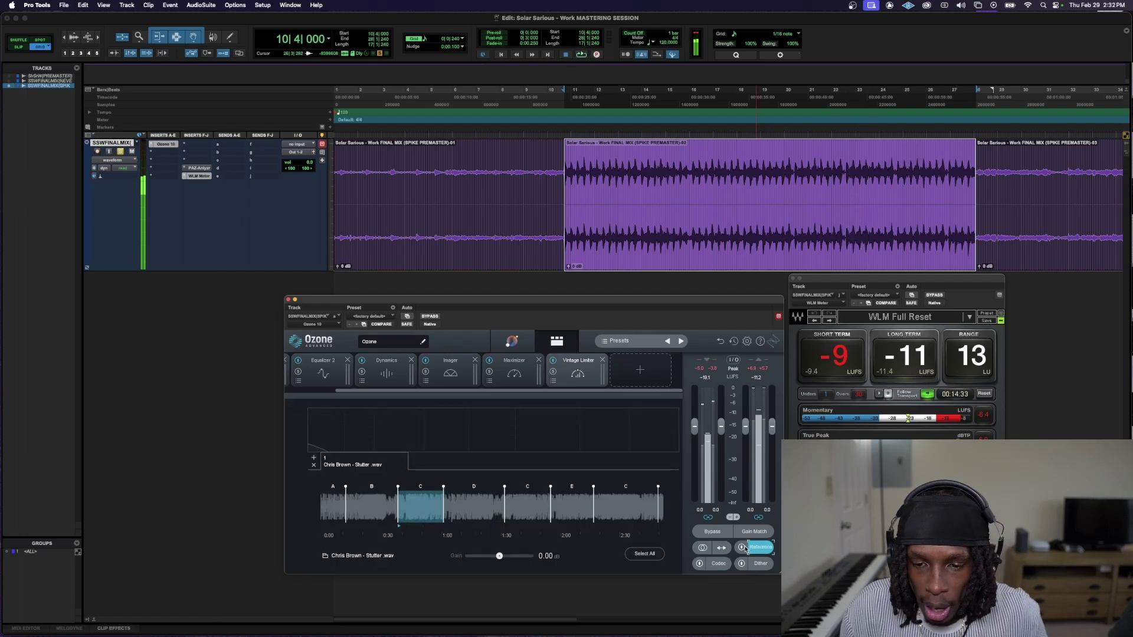
pyautogui.press('space')
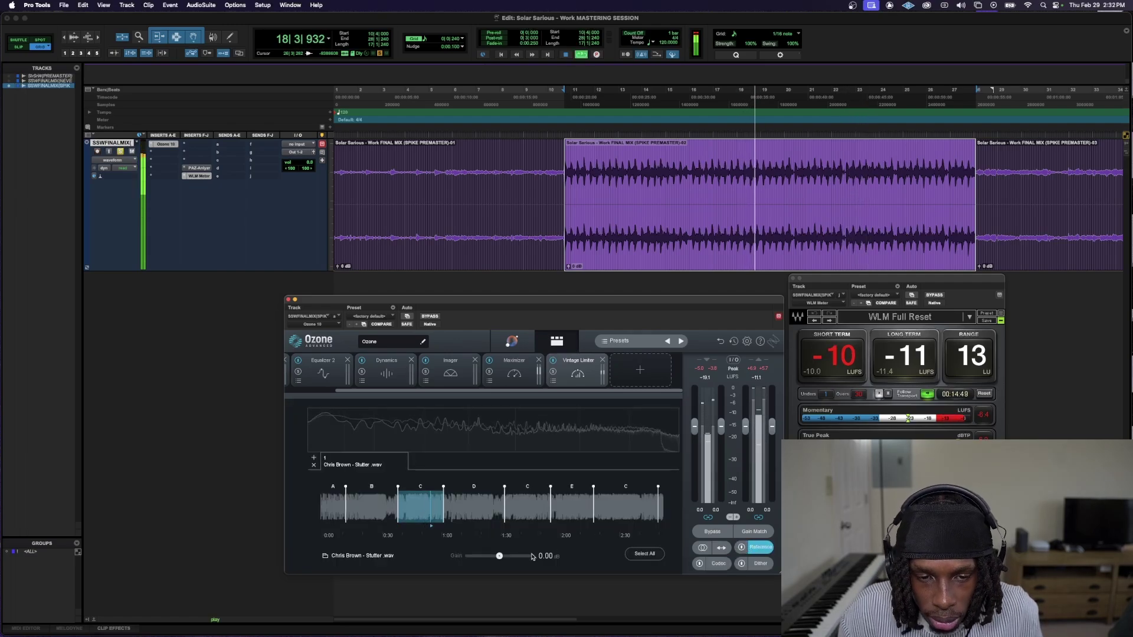
pyautogui.click(512, 366)
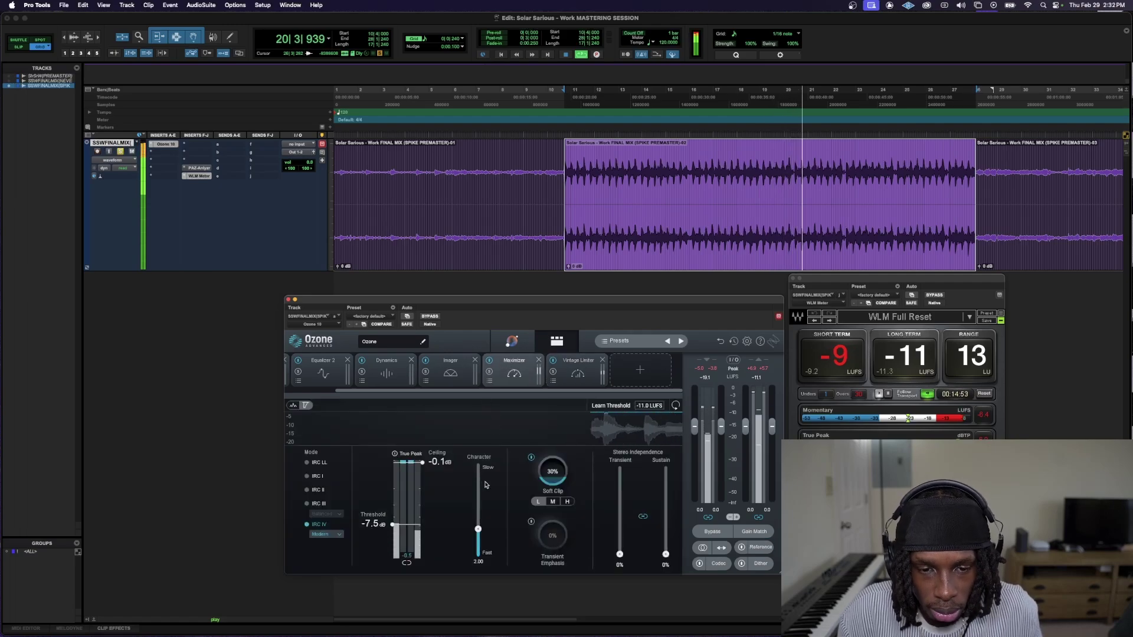
pyautogui.click(576, 368)
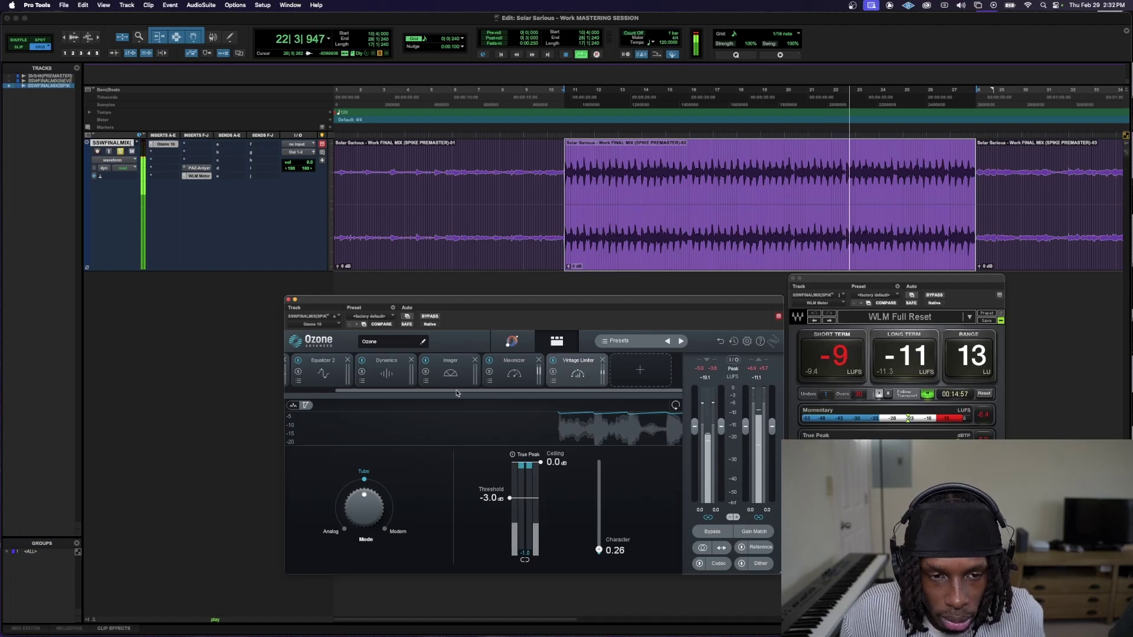
# - Move the mid channel's band near 600 Hz in Equalizer 2 to 795 Hz with -0.1 dB gain, ending with playback stopped
pyautogui.moveTo(456, 393); pyautogui.dragTo(405, 393)
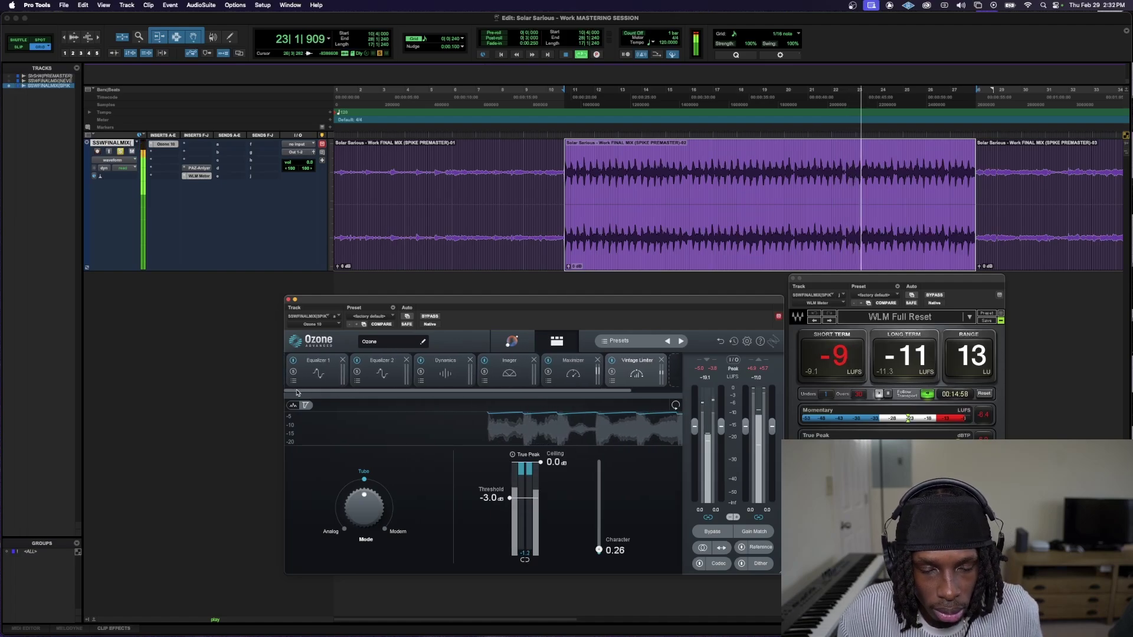
pyautogui.click(311, 364)
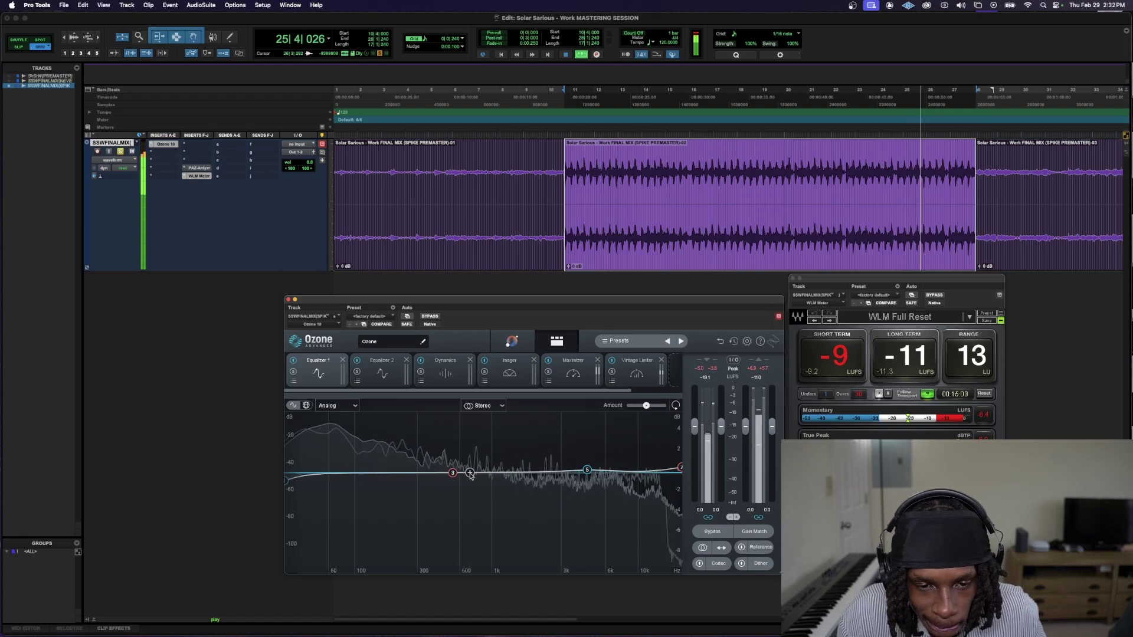
pyautogui.click(390, 366)
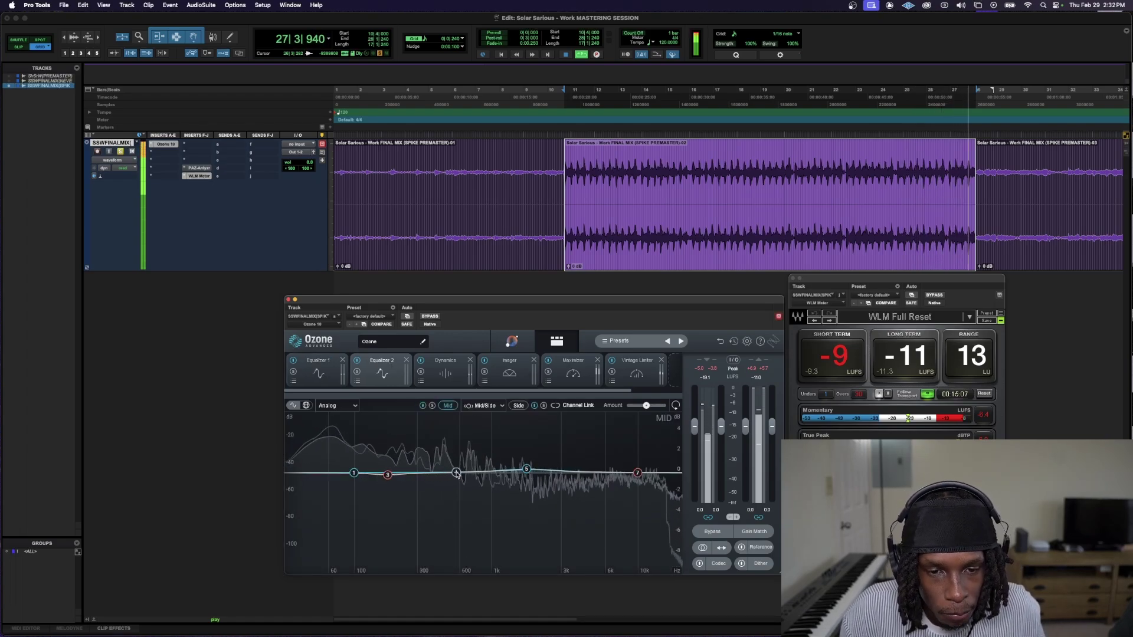
pyautogui.moveTo(456, 474); pyautogui.dragTo(476, 475)
pyautogui.press('space')
pyautogui.click(444, 439)
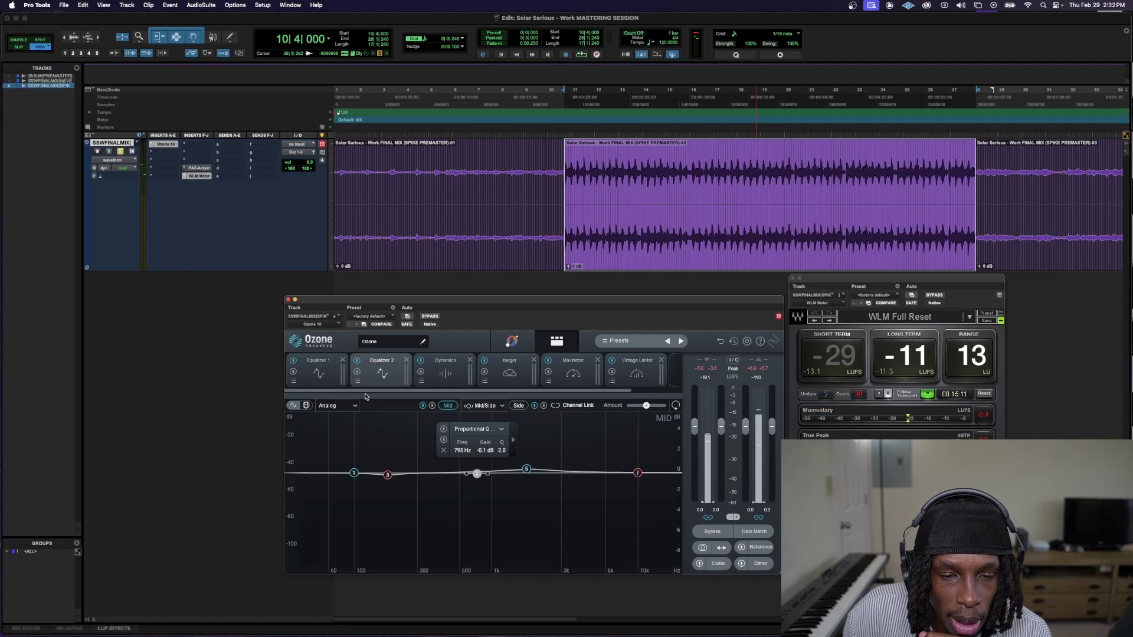
# - Solo and tune band 3 of Equalizer 1 to 894 Hz with 0.4 dB gain and a Q of 0.8, then listen unsoloed
pyautogui.click(322, 377)
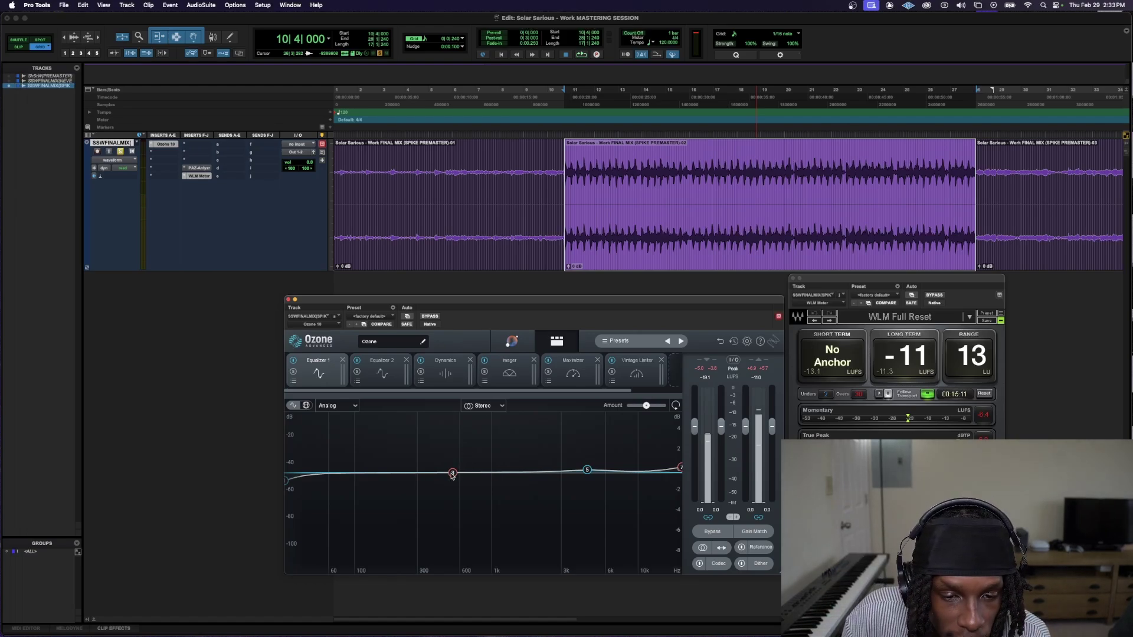
pyautogui.press('space')
pyautogui.moveTo(452, 475); pyautogui.dragTo(485, 476)
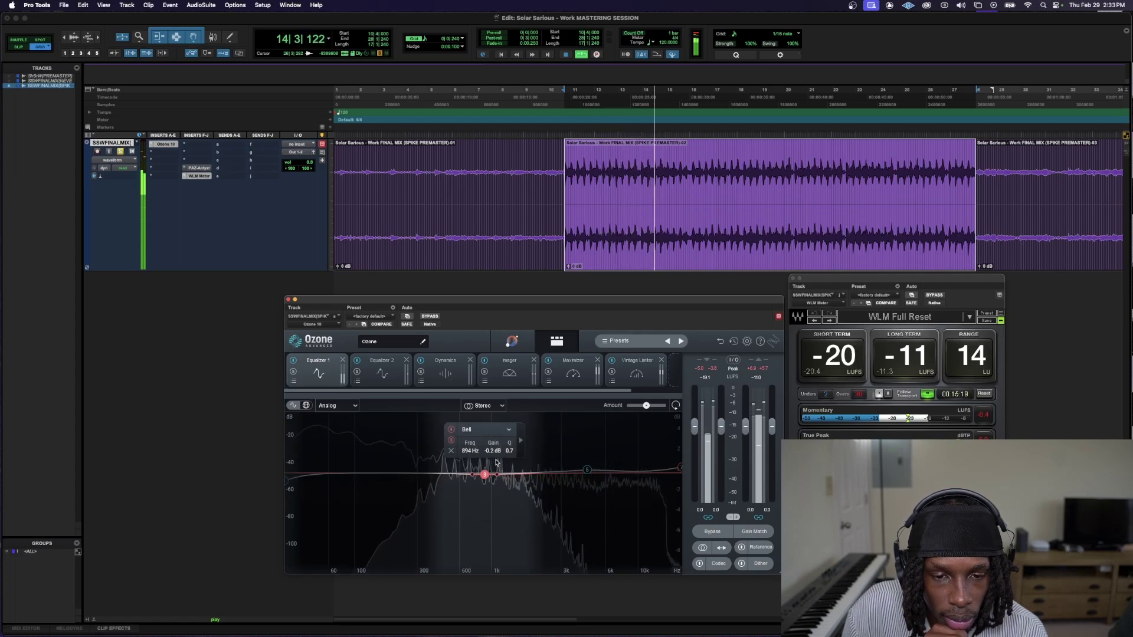
pyautogui.moveTo(494, 456); pyautogui.dragTo(494, 454)
pyautogui.press('space')
pyautogui.press('space')
pyautogui.click(451, 435)
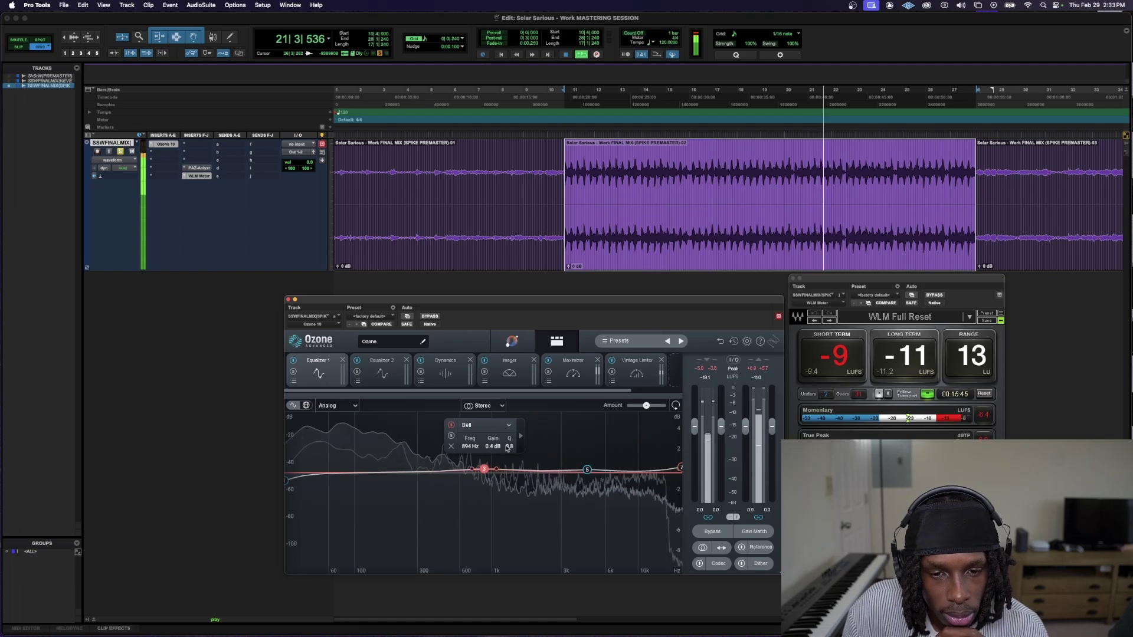
pyautogui.scroll(1, 506, 449)
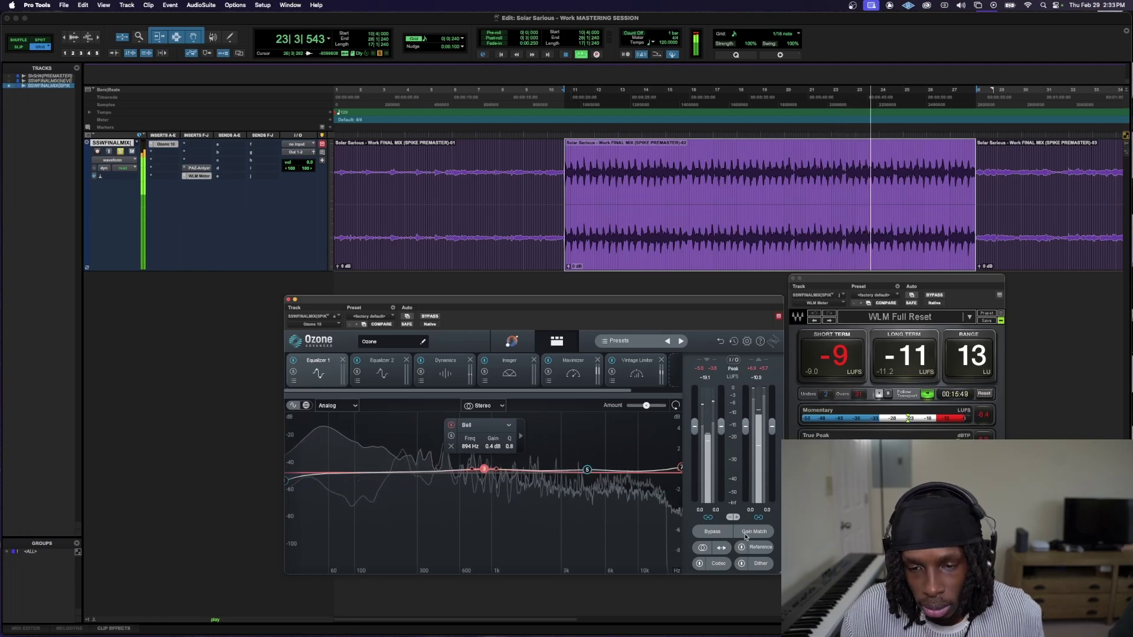
pyautogui.press('space')
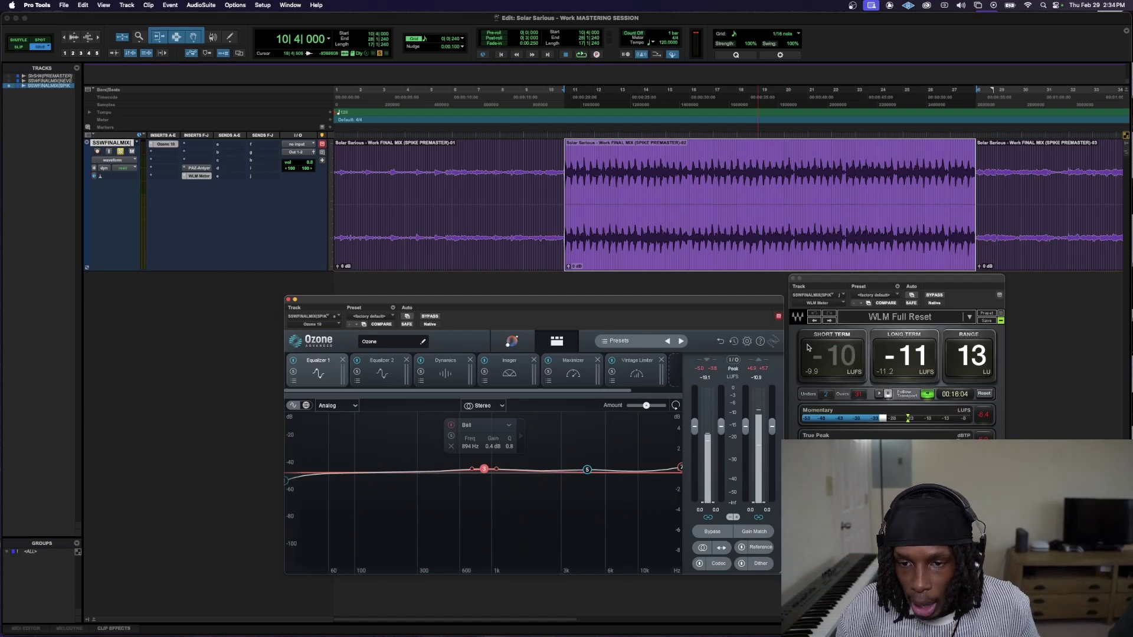
# - Set the Maximizer's threshold to -8.0 dB and the Vintage Limiter's threshold to -3.9 dB during playback
pyautogui.press('space')
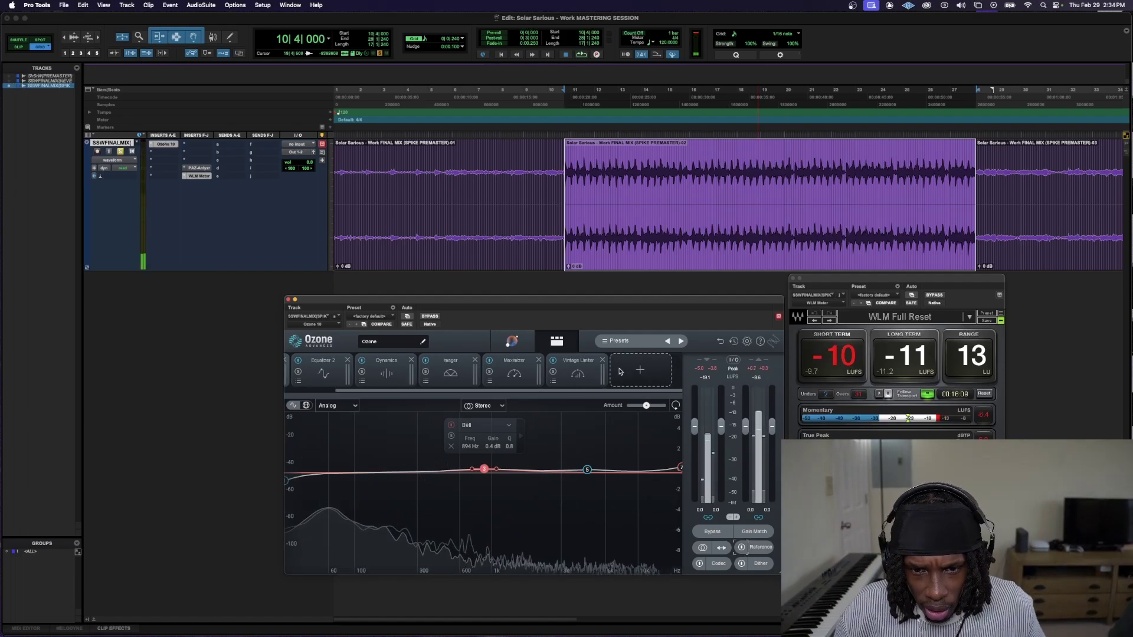
pyautogui.click(559, 371)
pyautogui.click(514, 372)
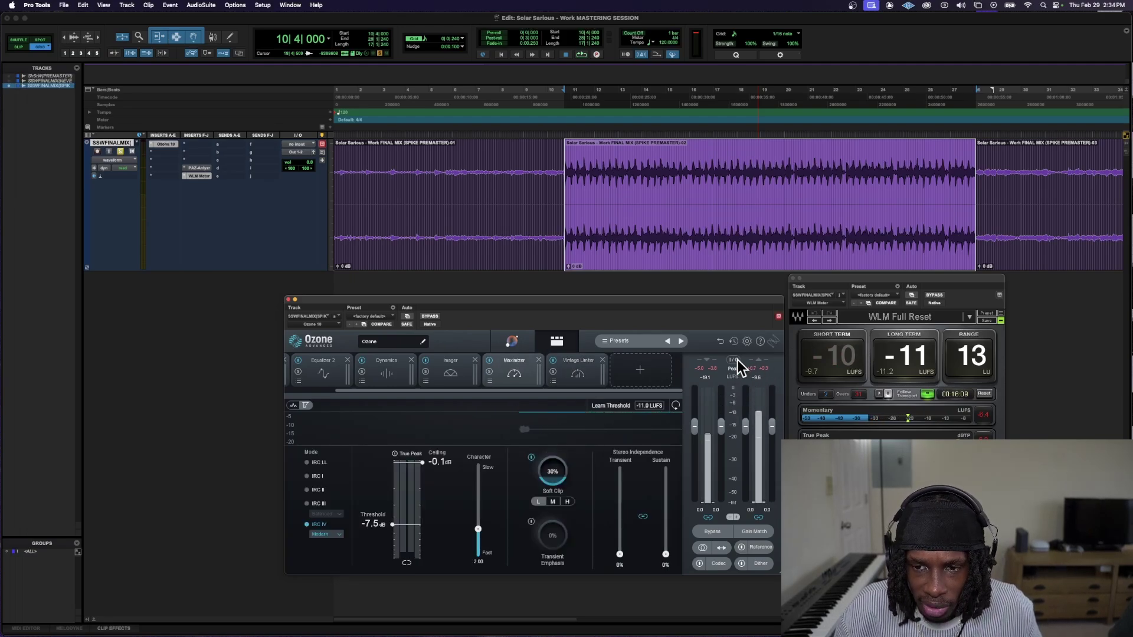
pyautogui.press('space')
pyautogui.click(578, 368)
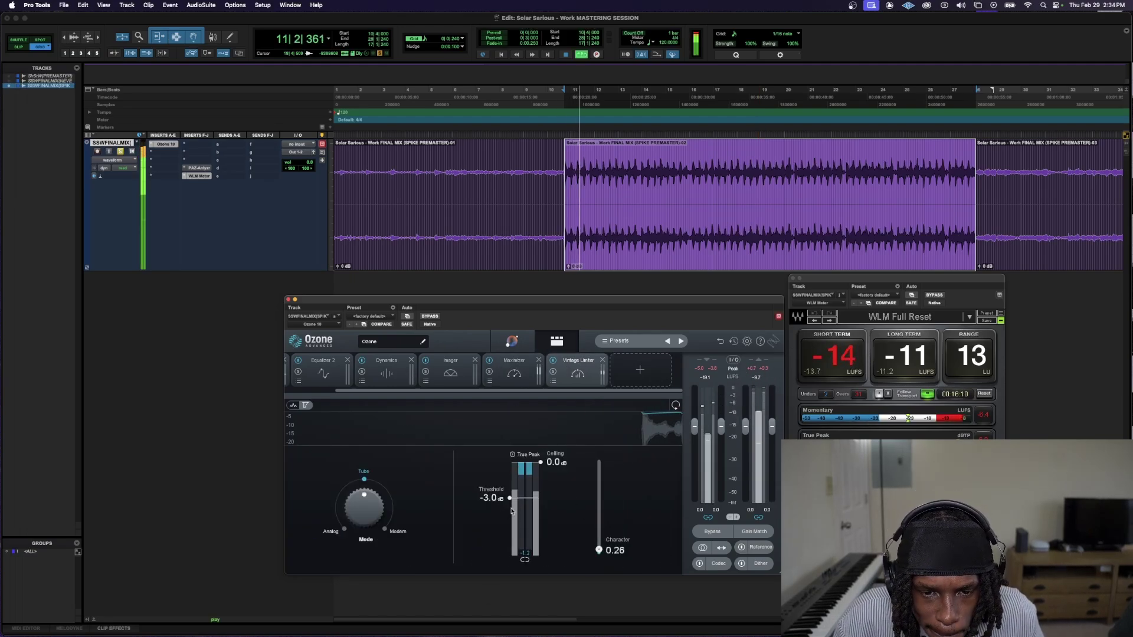
pyautogui.click(514, 372)
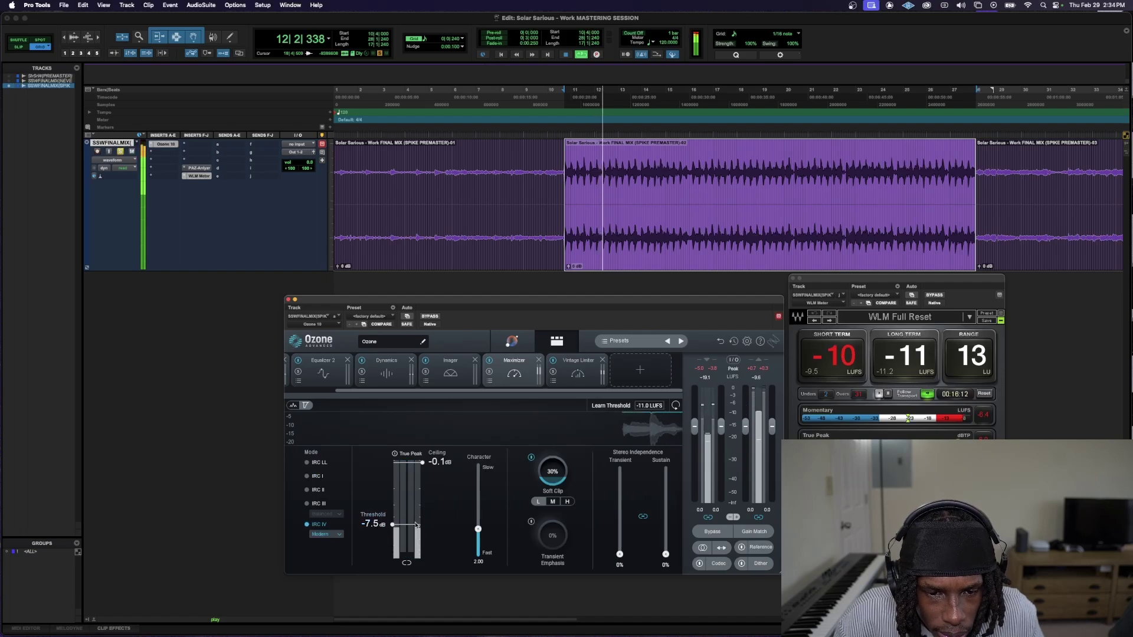
pyautogui.moveTo(416, 528); pyautogui.dragTo(416, 530)
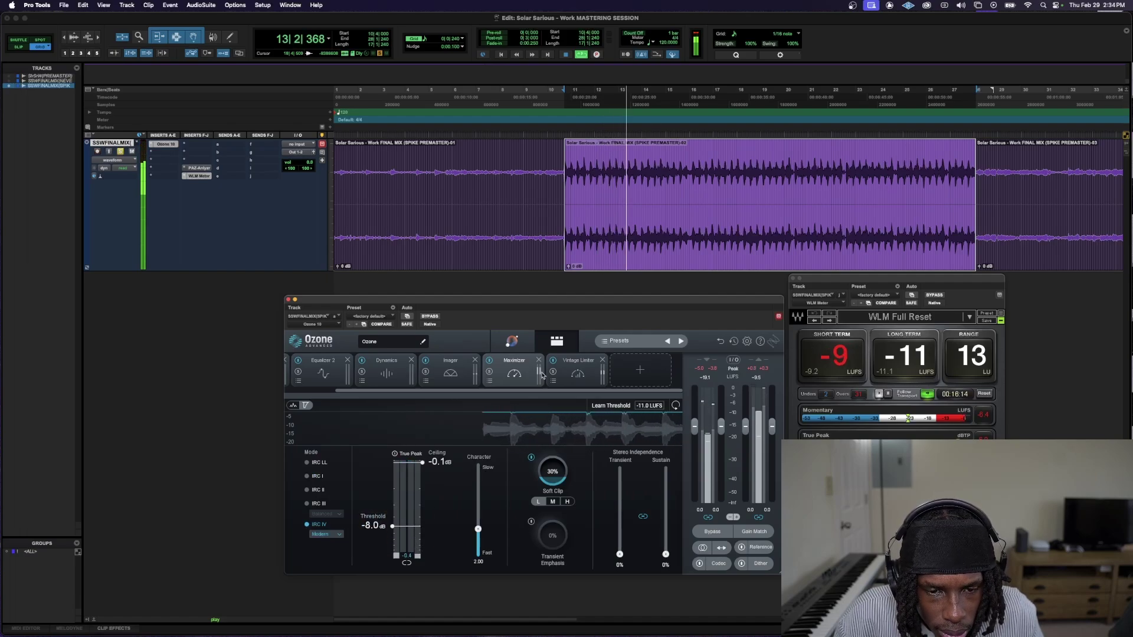
pyautogui.click(573, 366)
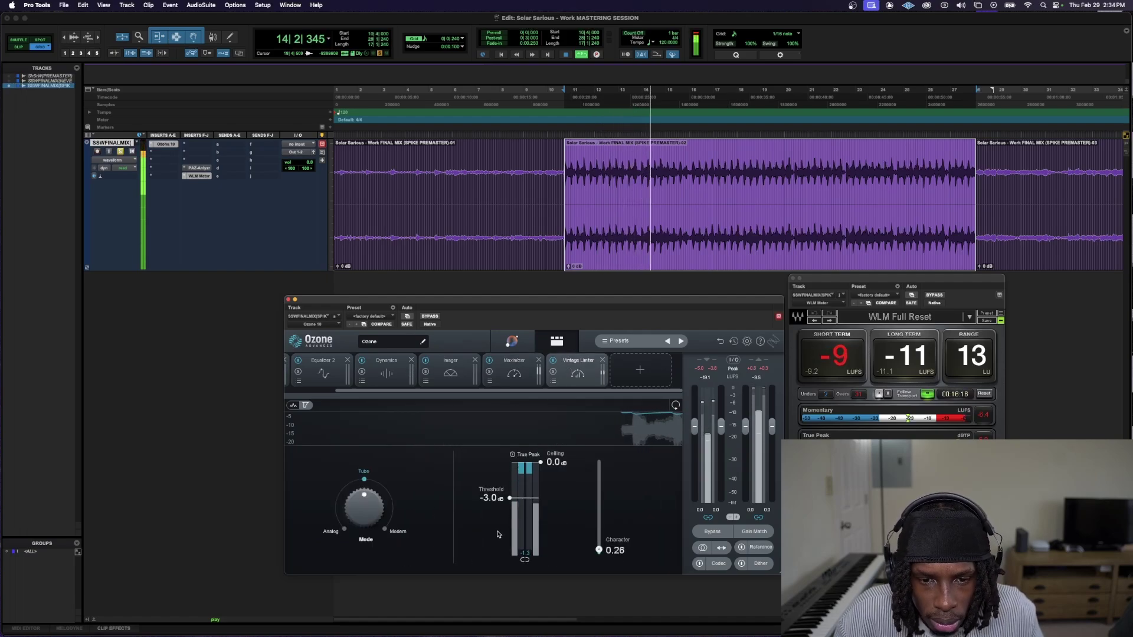
pyautogui.moveTo(525, 499); pyautogui.dragTo(526, 506)
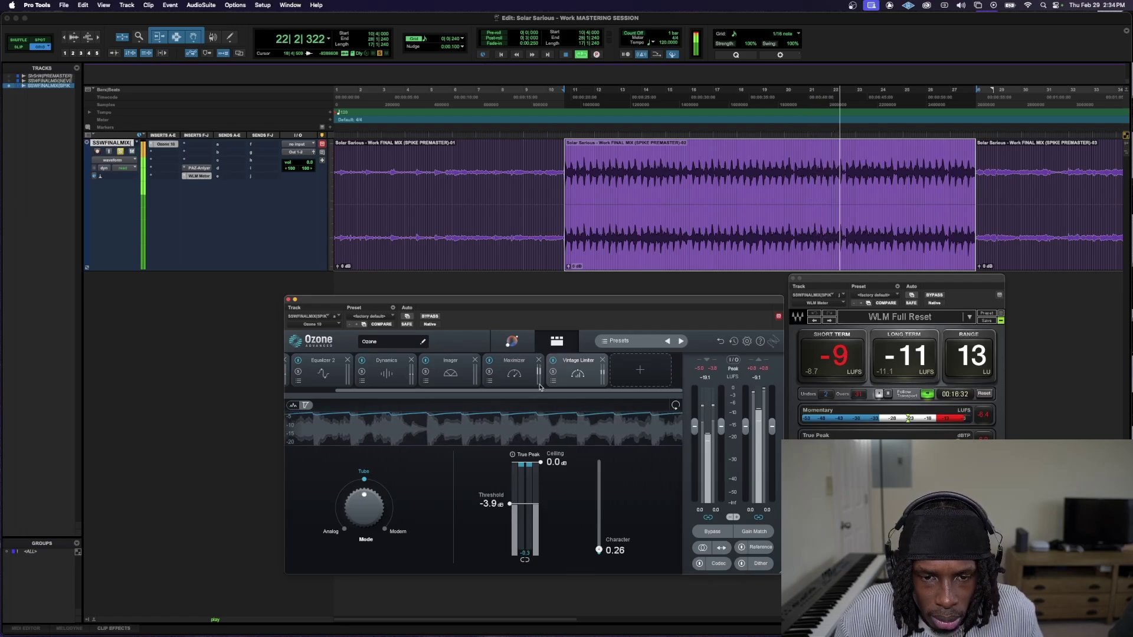
# - Try a faster Character setting on the Maximizer during playback, and return it to 2.00
pyautogui.click(514, 372)
pyautogui.moveTo(478, 542); pyautogui.dragTo(479, 544)
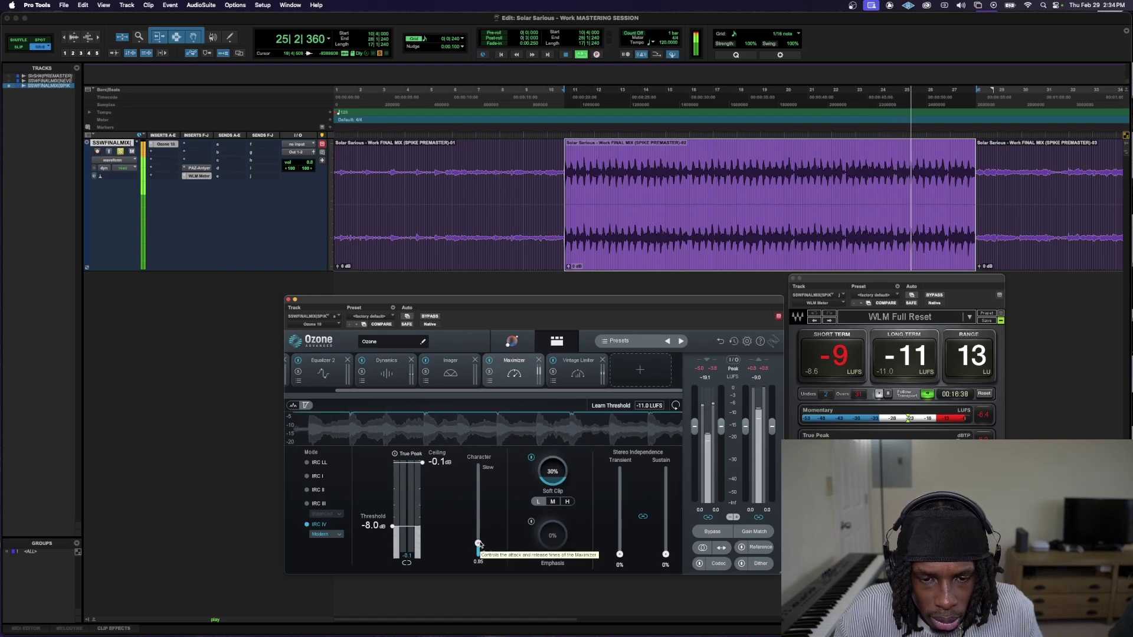
pyautogui.moveTo(478, 543); pyautogui.dragTo(478, 528)
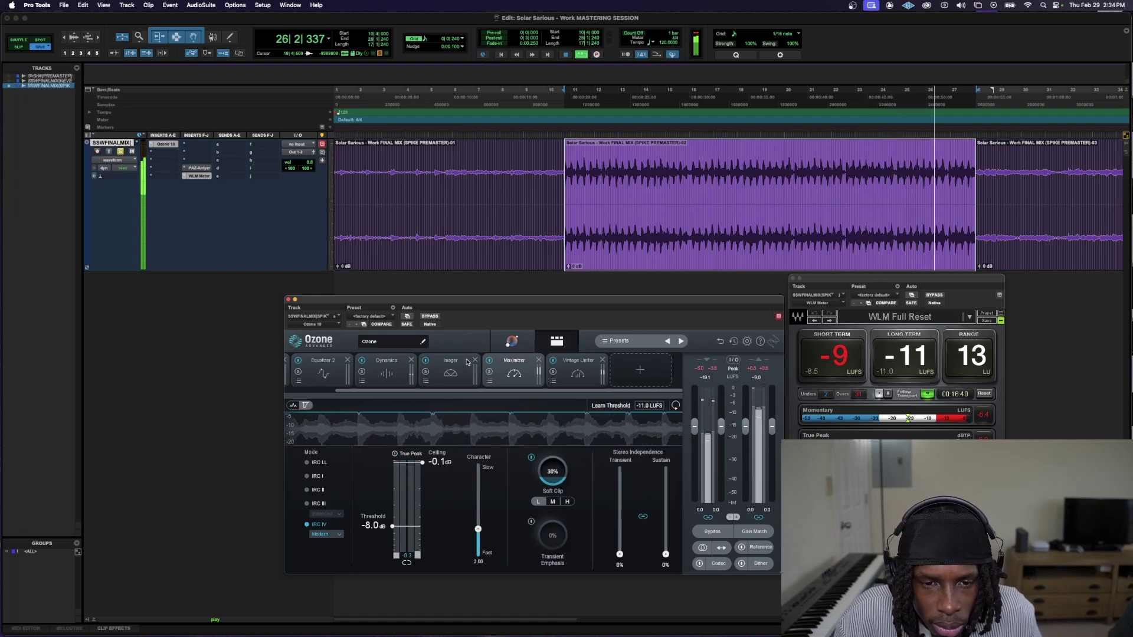
pyautogui.click(556, 501)
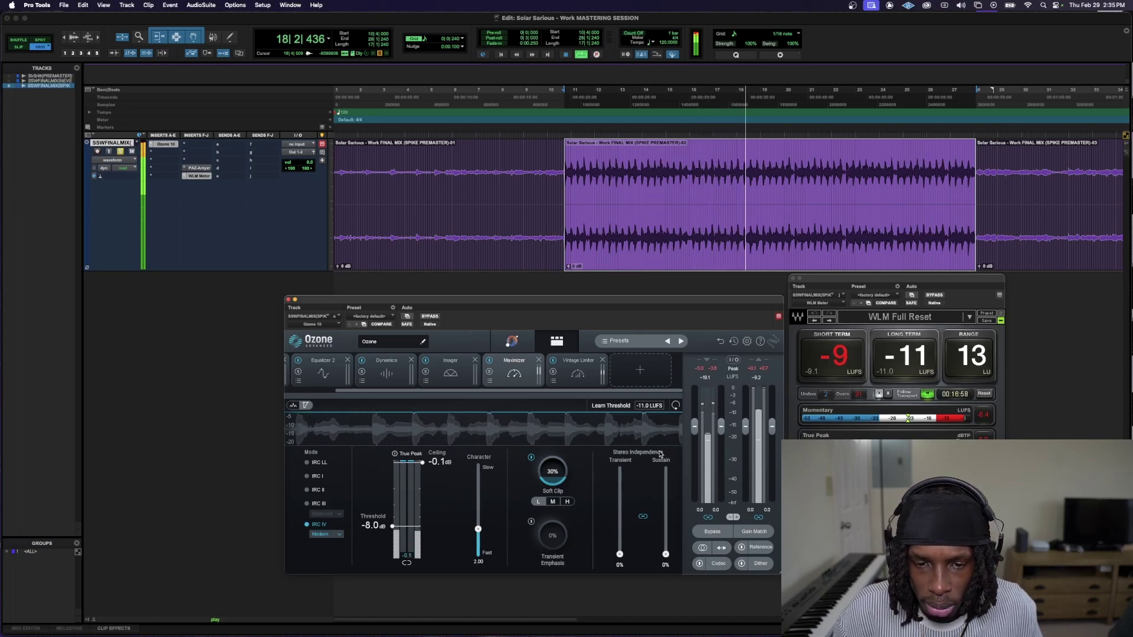
# - Set the Vintage Limiter's threshold to -3.5 dB and stop playback
pyautogui.click(577, 371)
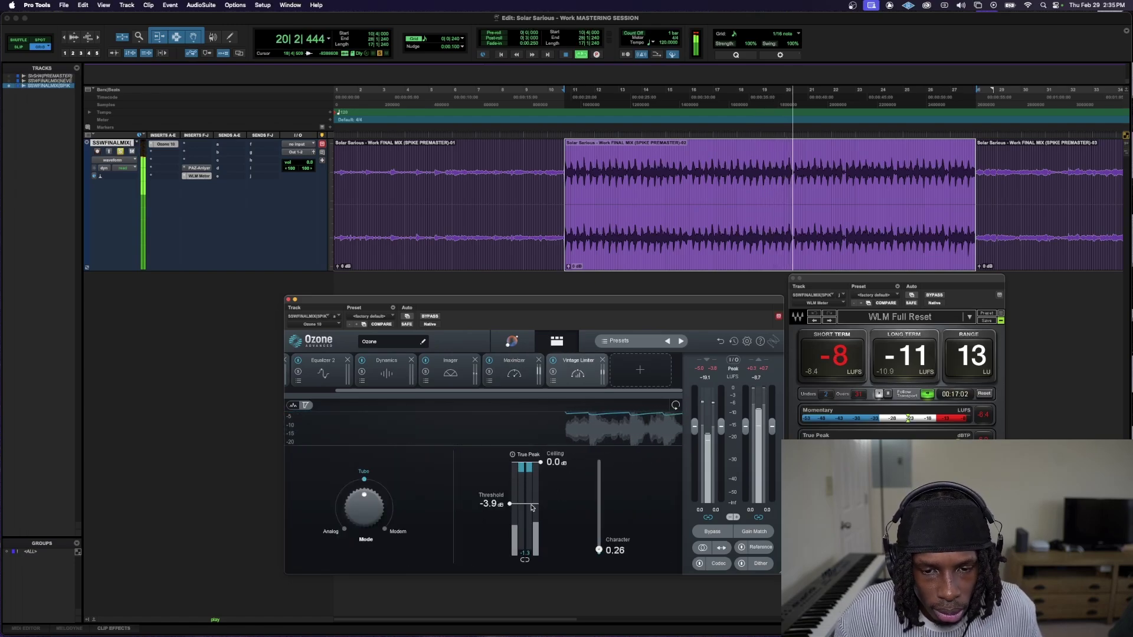
pyautogui.moveTo(533, 506); pyautogui.dragTo(532, 503)
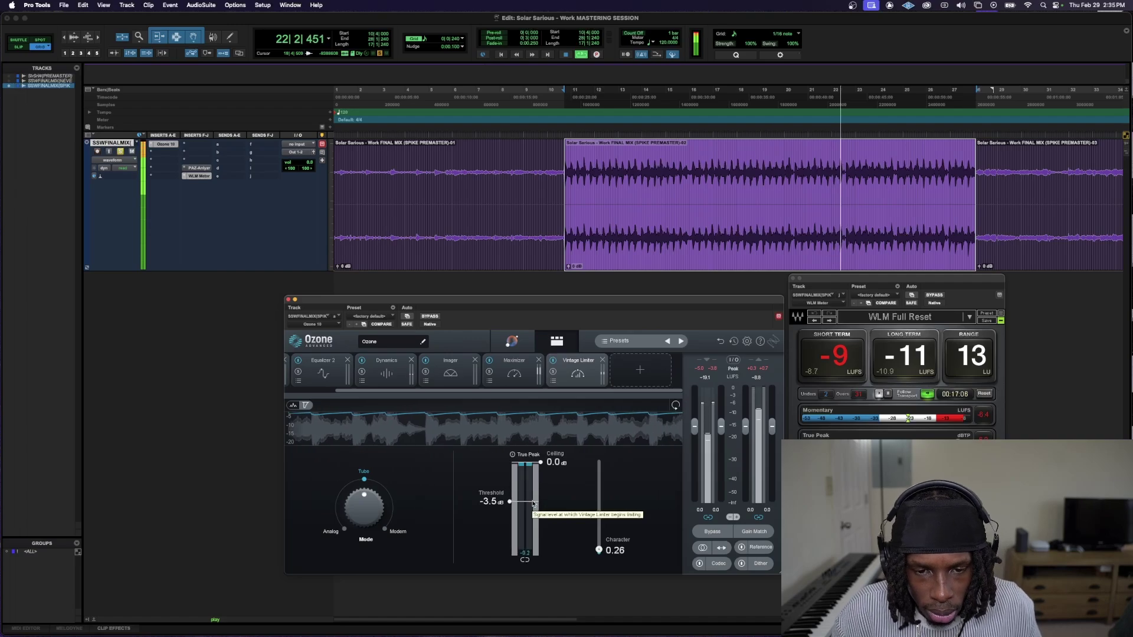
pyautogui.press('space')
# - Close the Ozone and loudness meter windows, undo the clip splits on the final mix track, and select the whole rejoined clip
pyautogui.click(289, 300)
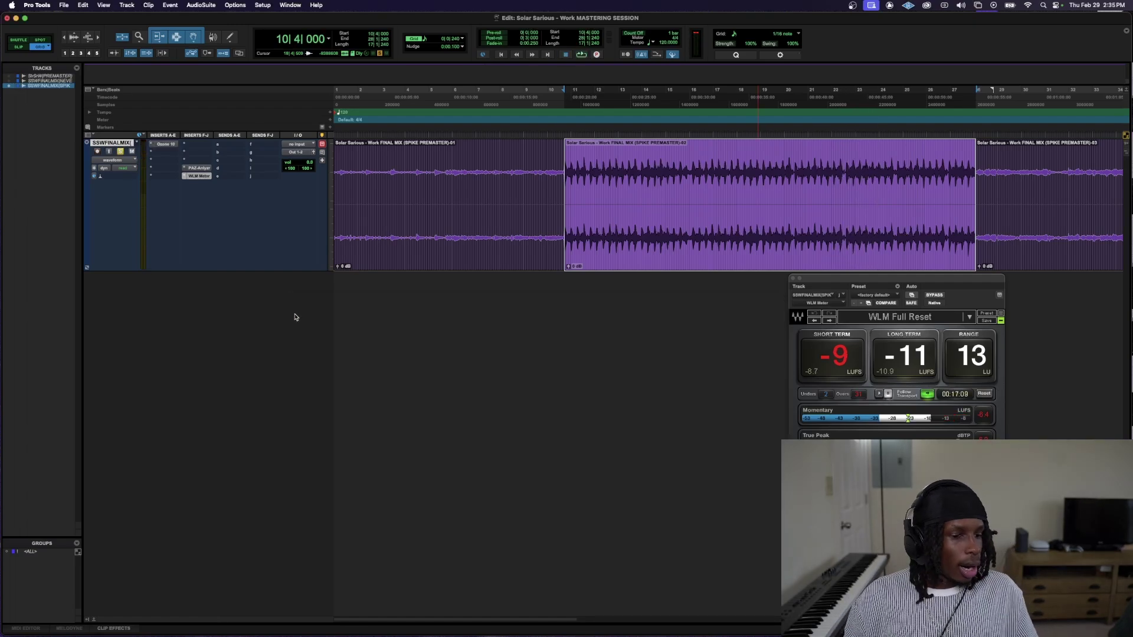
pyautogui.press('super+w')
pyautogui.press('super+bracketleft')
pyautogui.click(742, 236)
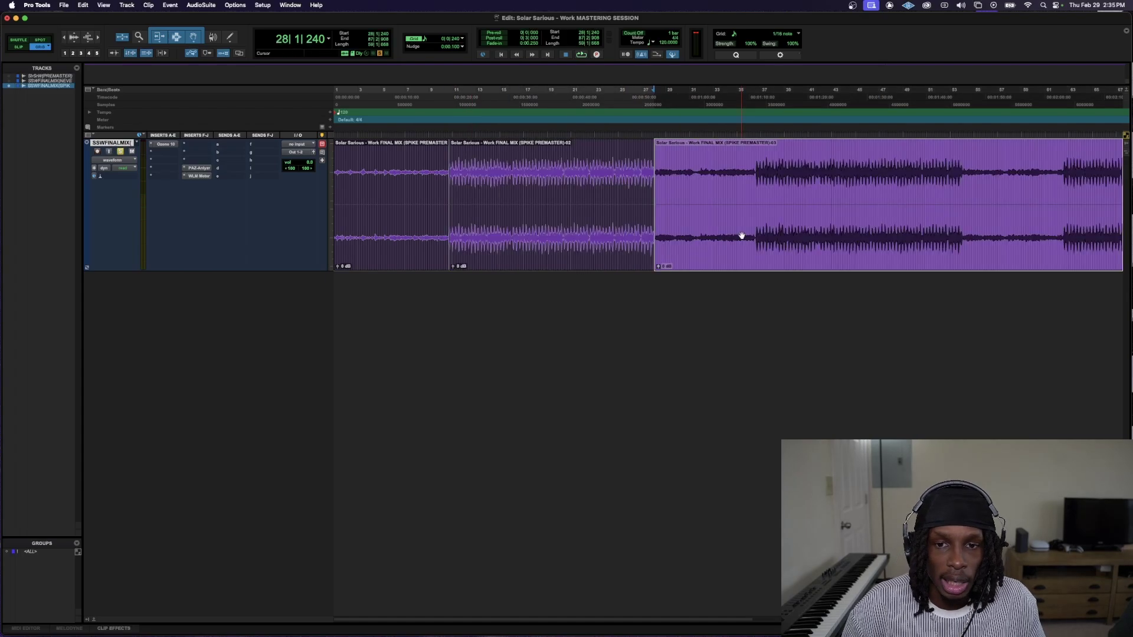
pyautogui.press('super+z')
pyautogui.click(418, 199)
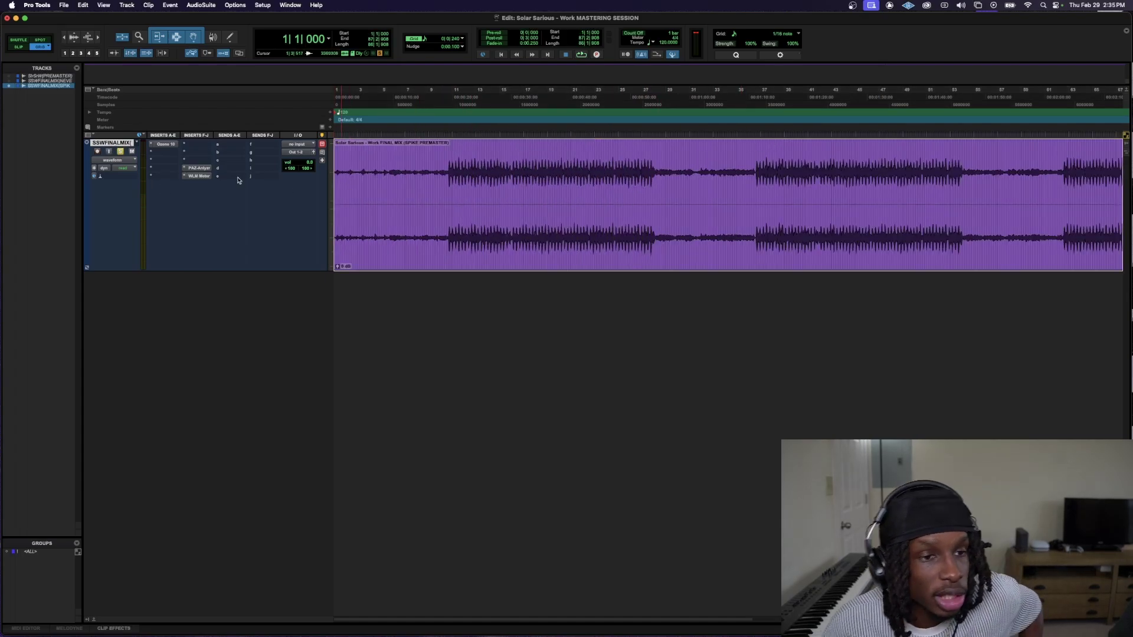
# - Reopen Ozone on the final mix track and examine the band settings of Equalizer 1 and the mid channel of Equalizer 2
pyautogui.click(161, 145)
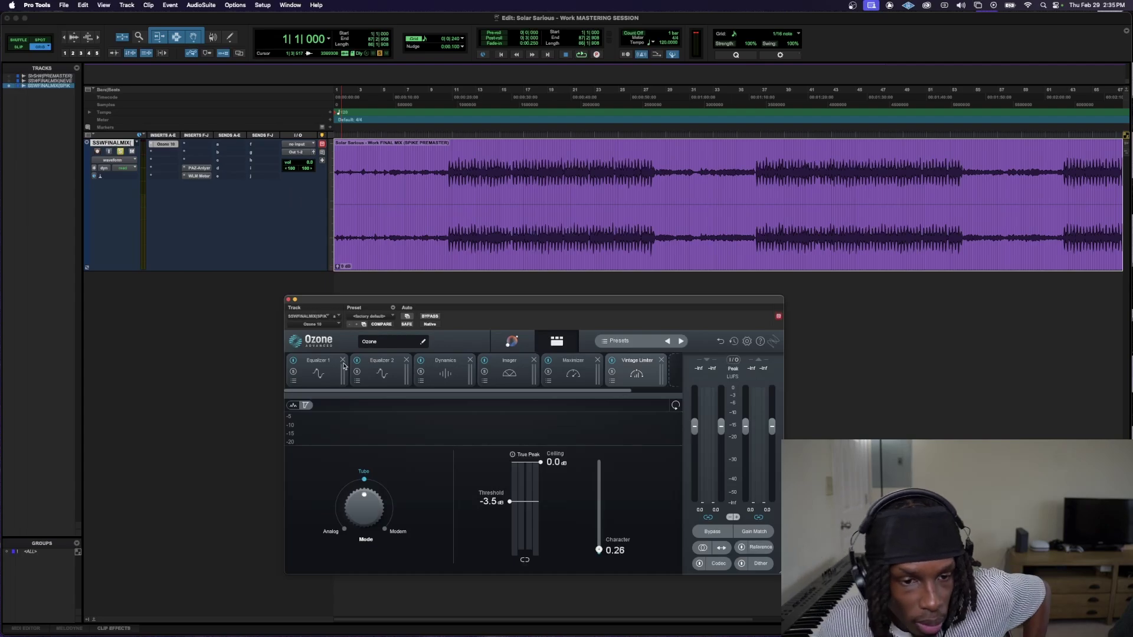
pyautogui.click(486, 470)
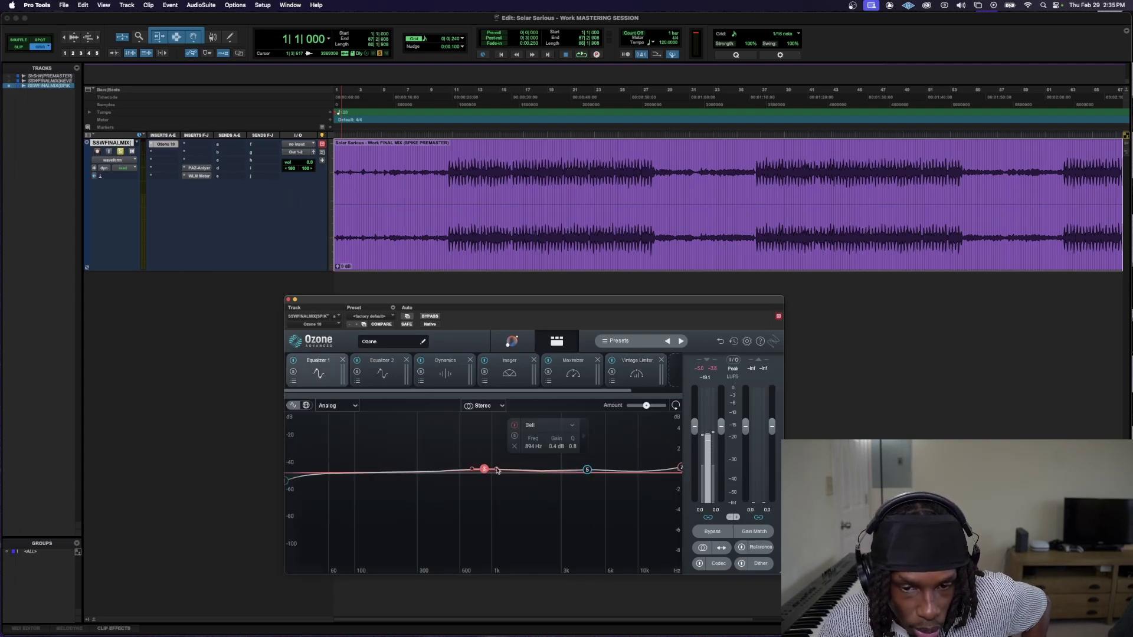
pyautogui.click(588, 470)
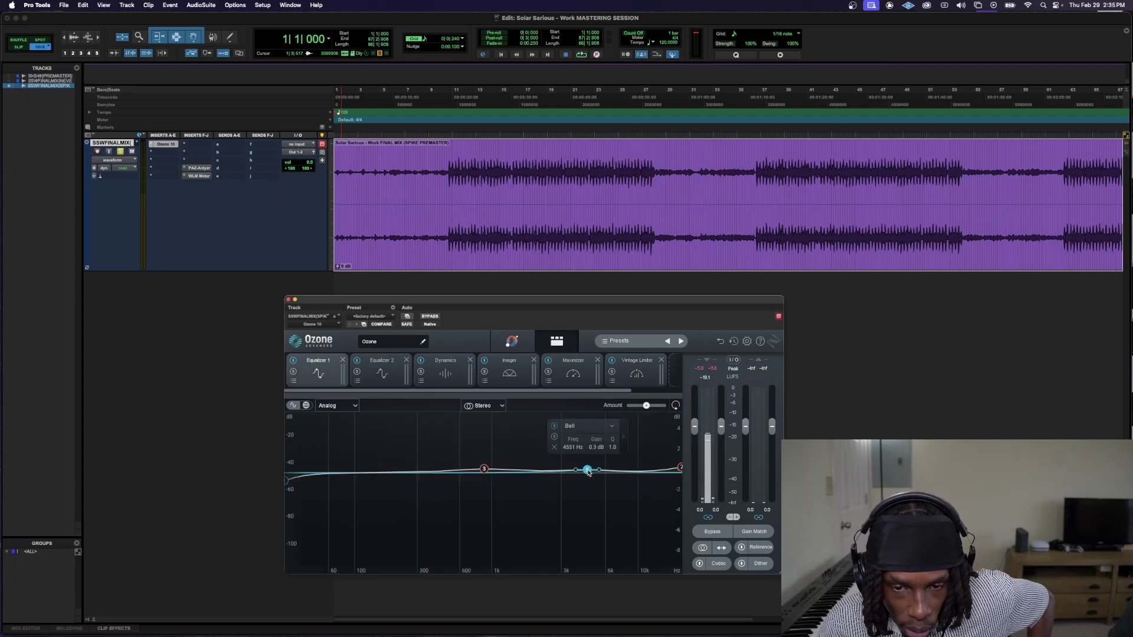
pyautogui.click(679, 468)
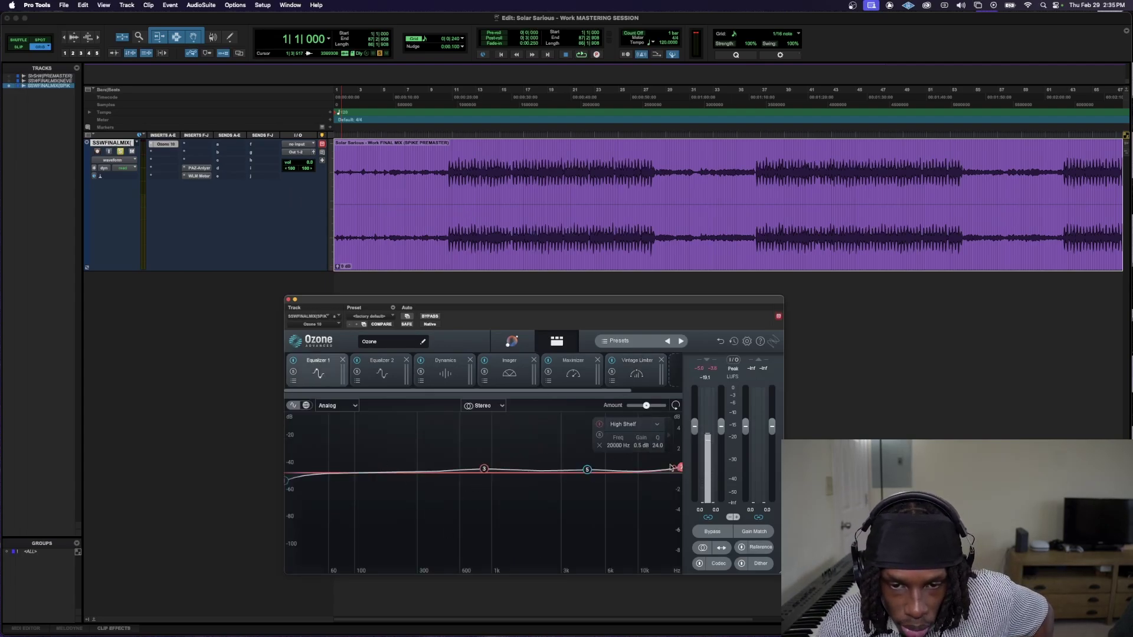
pyautogui.click(288, 482)
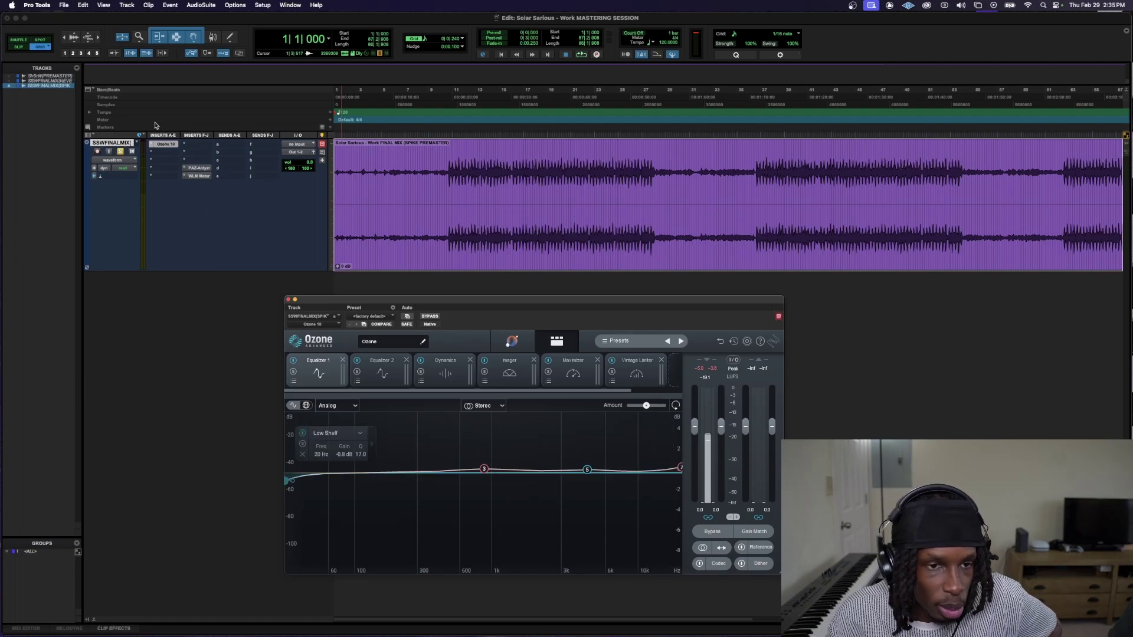
pyautogui.click(382, 370)
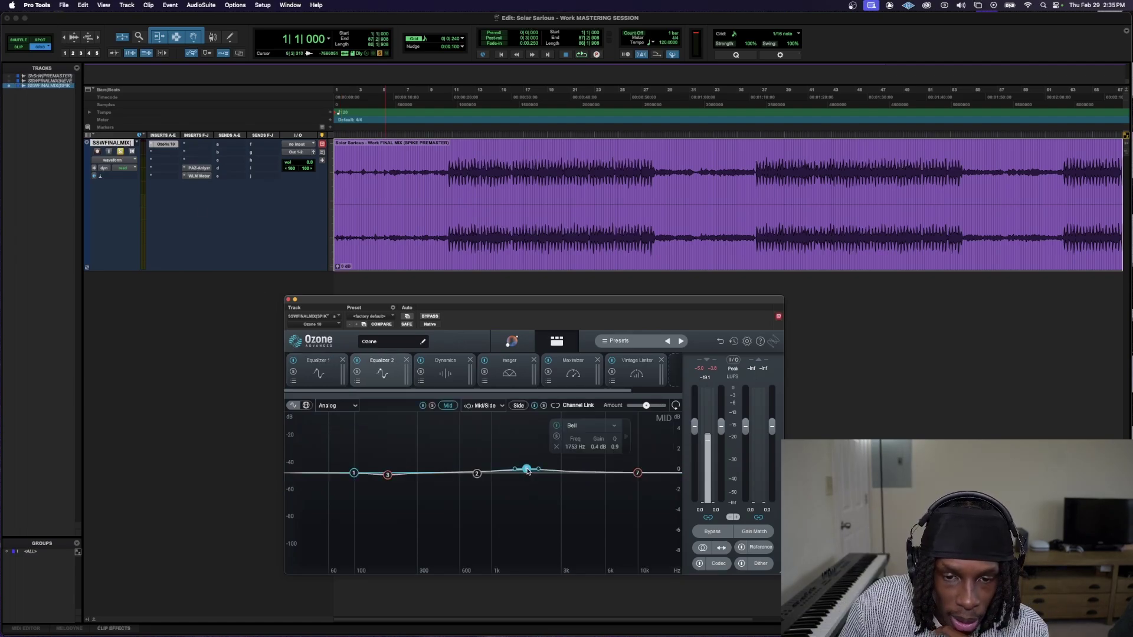
pyautogui.click(387, 475)
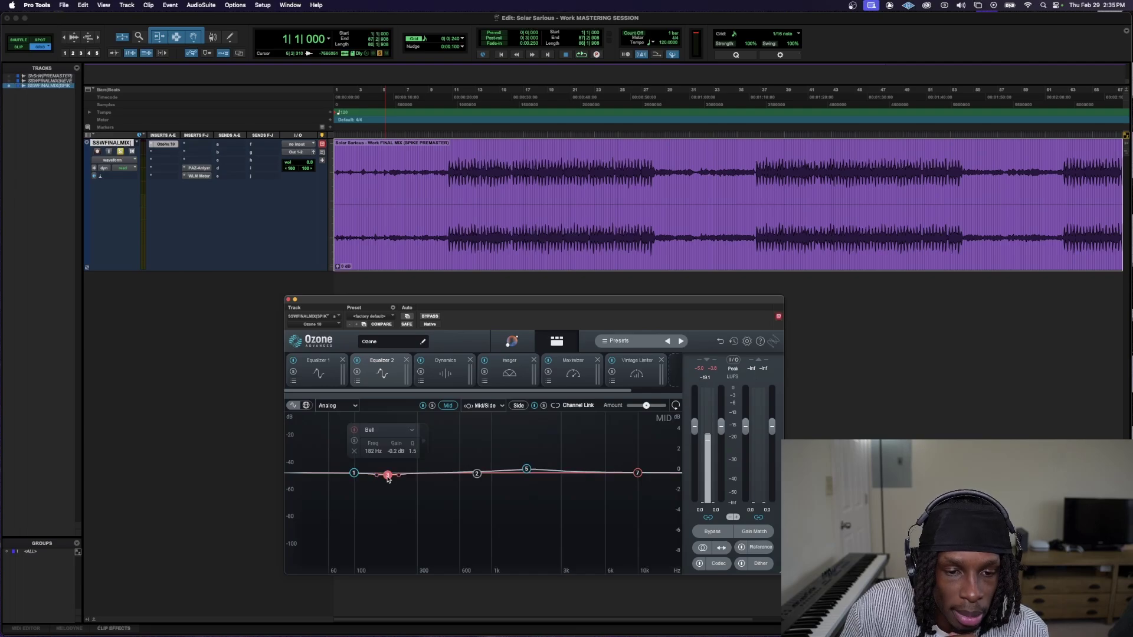
# - Review the Dynamics, Imager, Maximizer and Vintage Limiter settings, and close the Ozone window
pyautogui.click(463, 374)
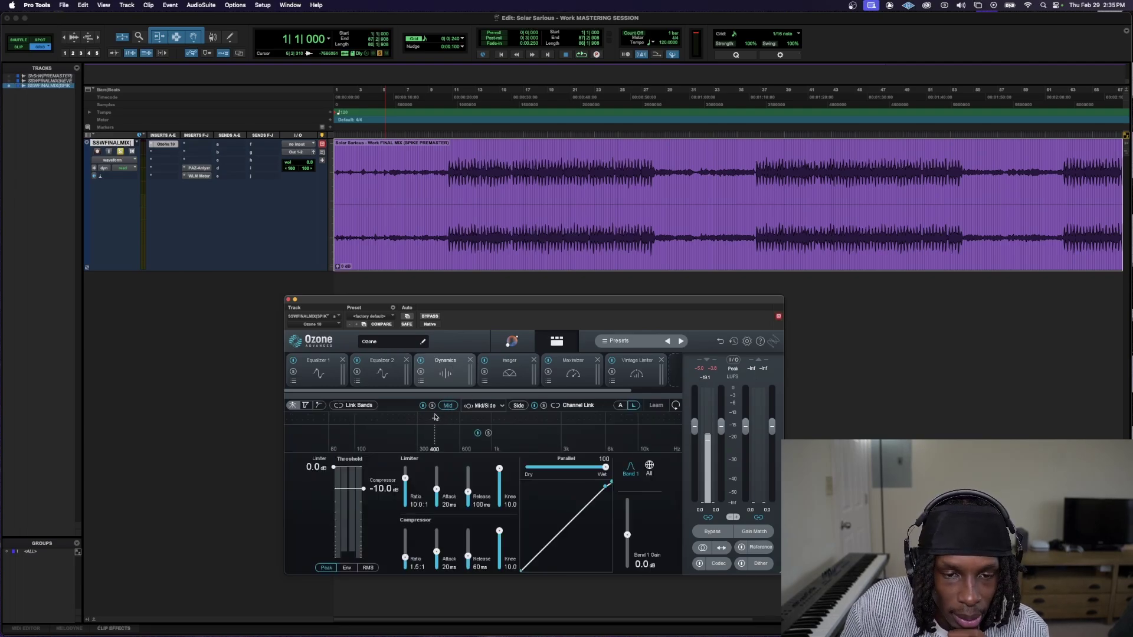
pyautogui.click(510, 365)
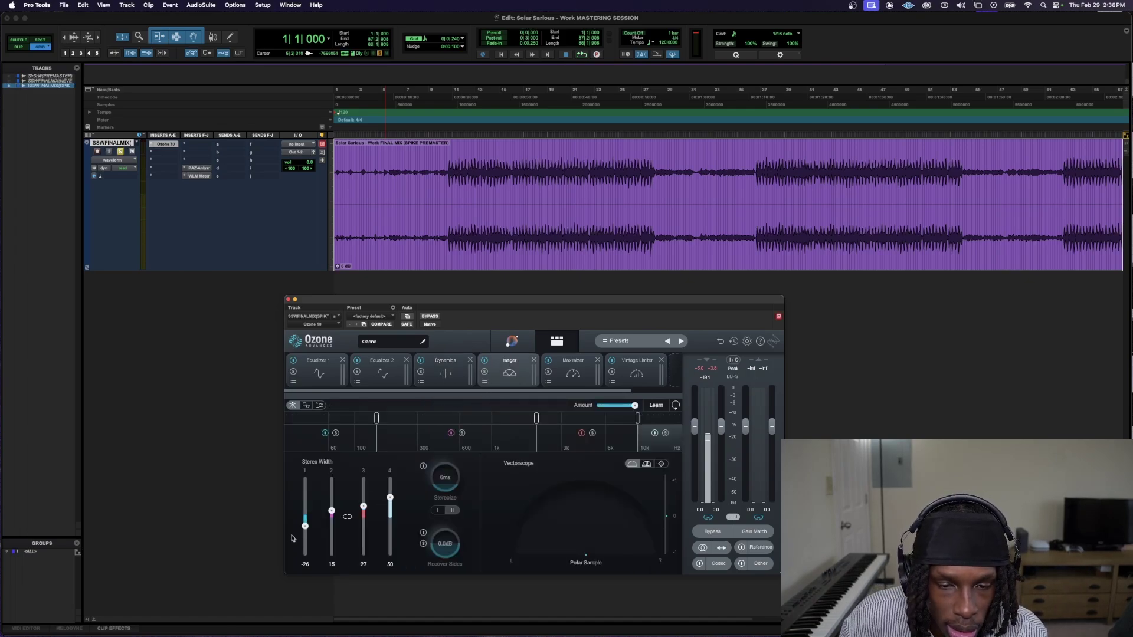
pyautogui.click(583, 378)
pyautogui.click(624, 366)
pyautogui.click(561, 370)
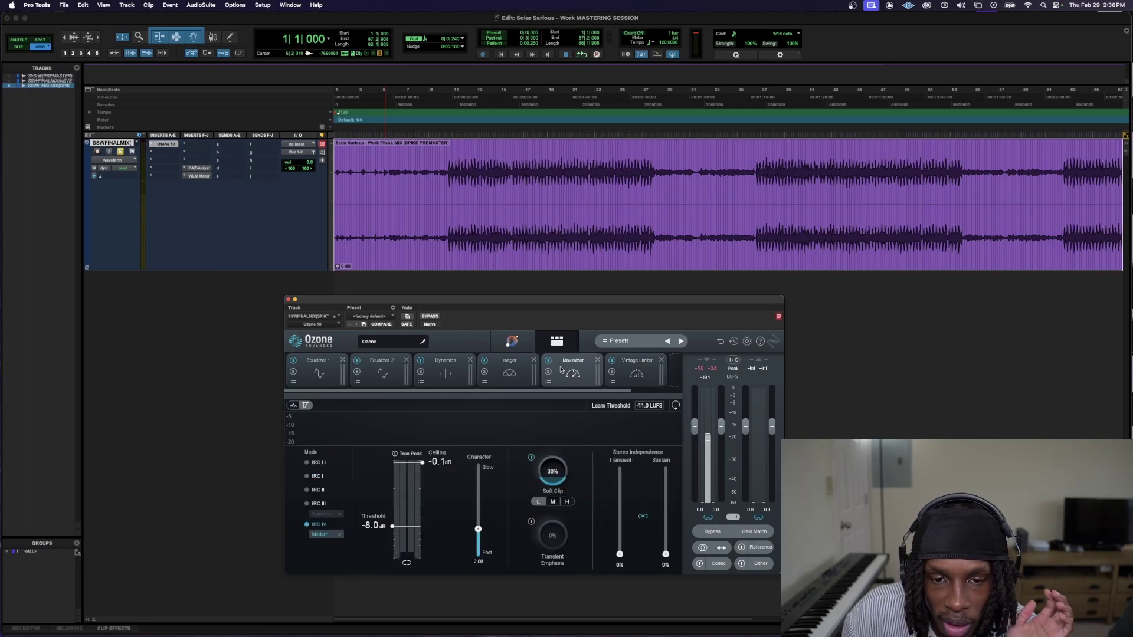
pyautogui.click(629, 365)
pyautogui.click(555, 371)
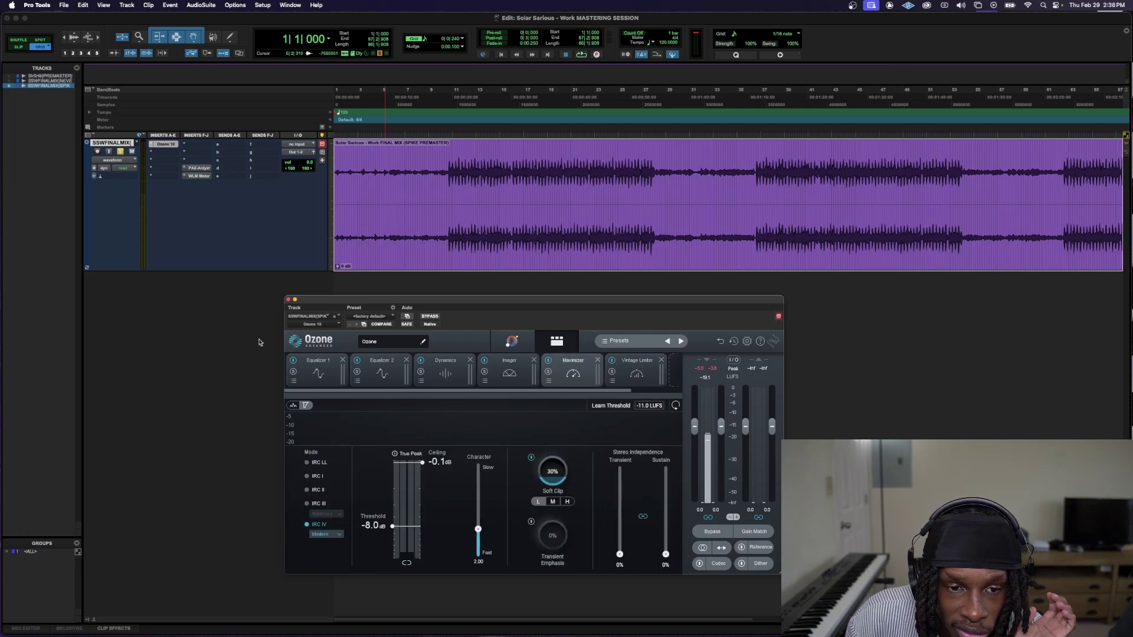
pyautogui.click(288, 300)
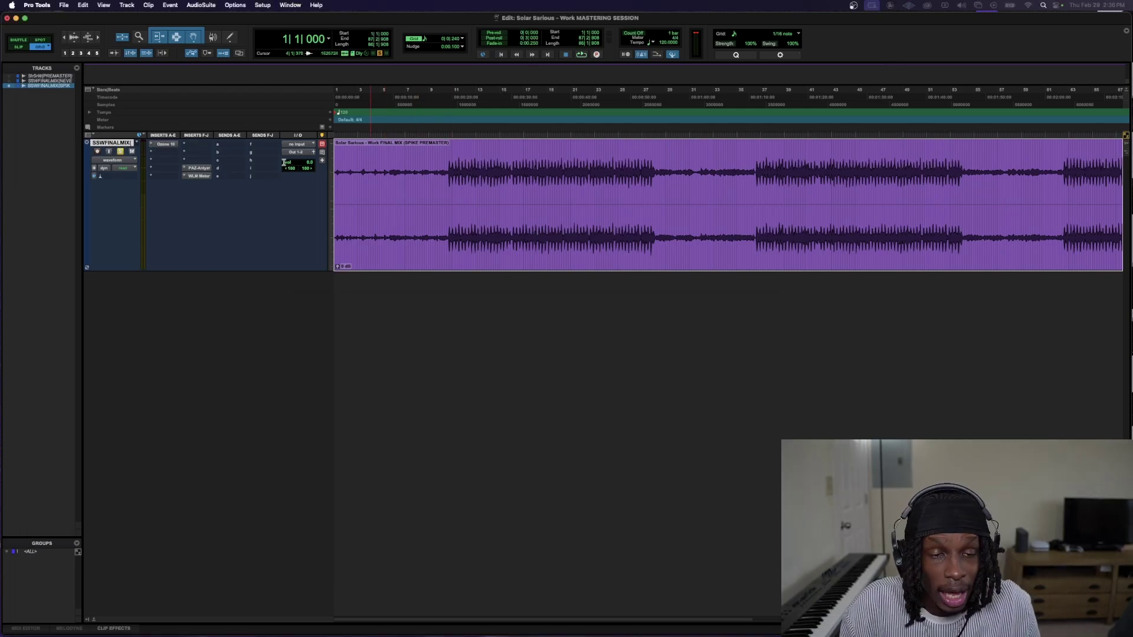
# - Reopen Ozone, turn on Gain Match, and replay the mix from bar 10 with all processing bypassed
pyautogui.click(166, 144)
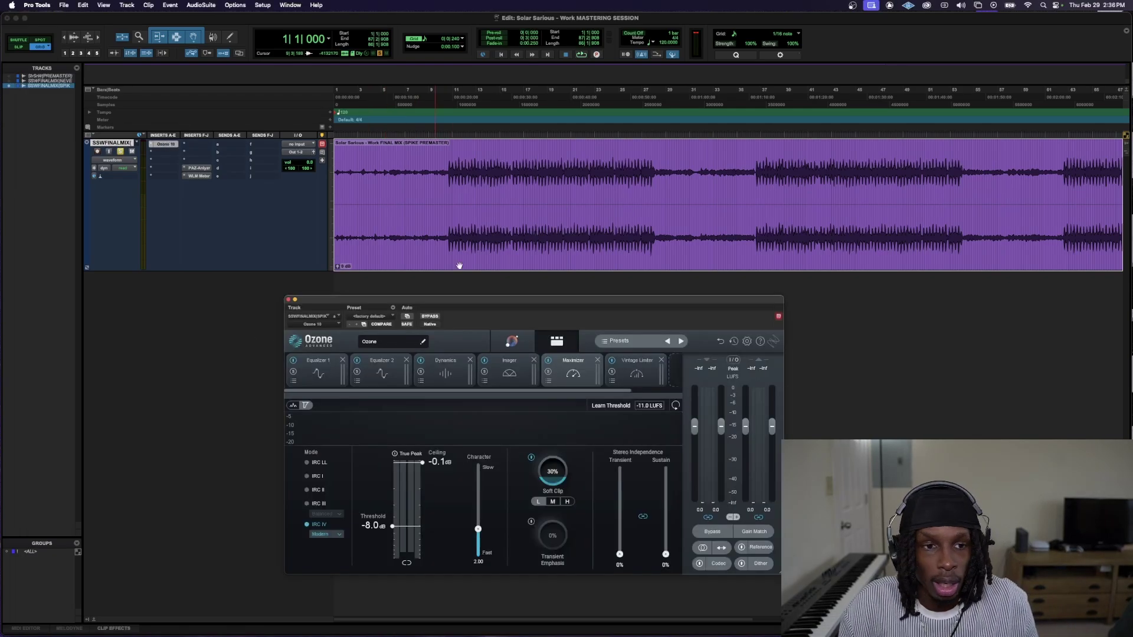
pyautogui.click(748, 531)
pyautogui.press('space')
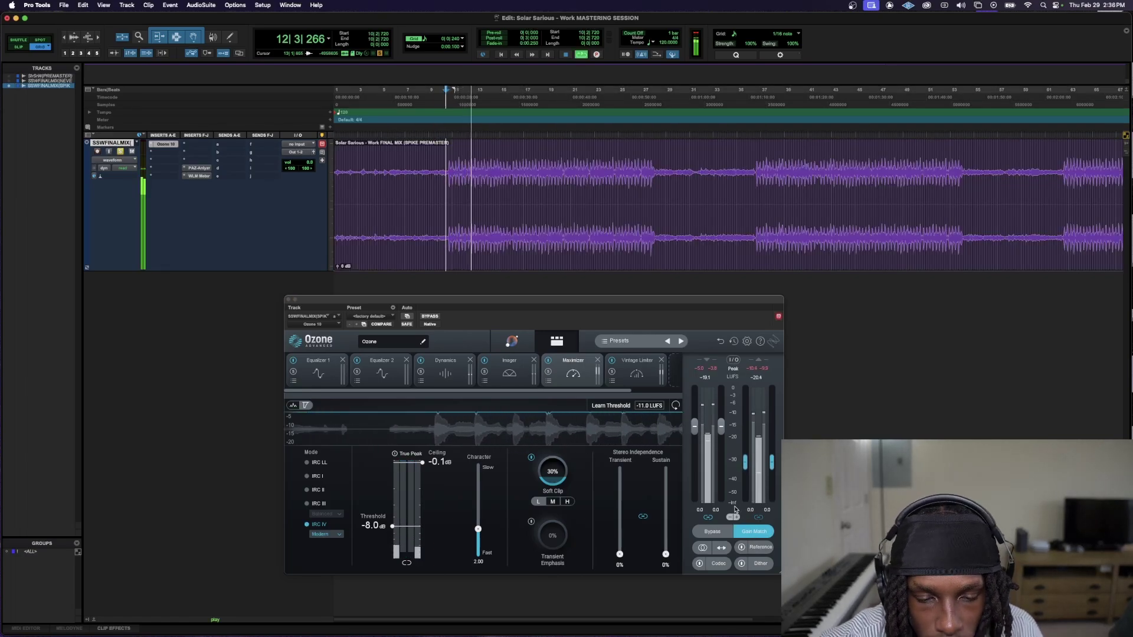
pyautogui.click(712, 531)
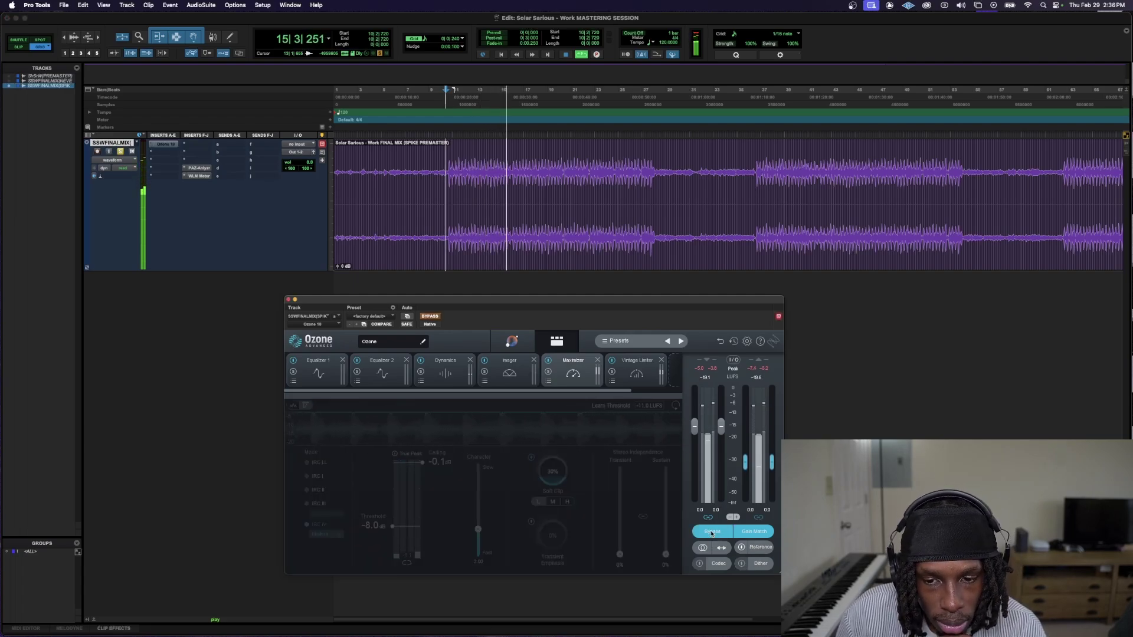
pyautogui.press('space')
pyautogui.press('space')
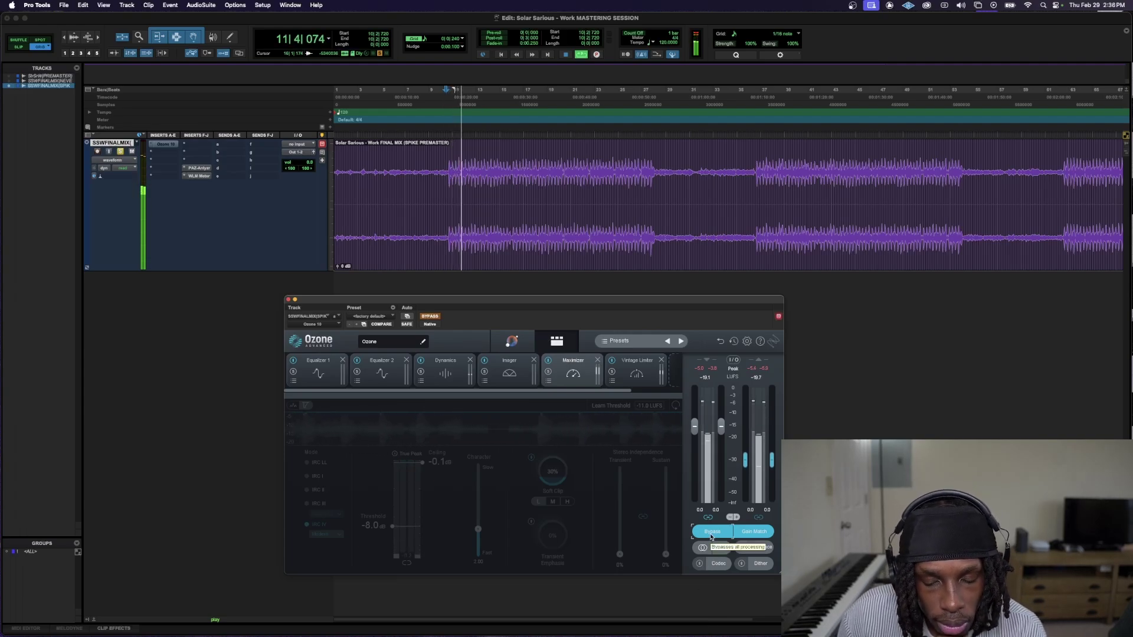
# - Compare the processed and bypassed mix during playback, stop it, and turn off both Bypass and Gain Match
pyautogui.click(711, 533)
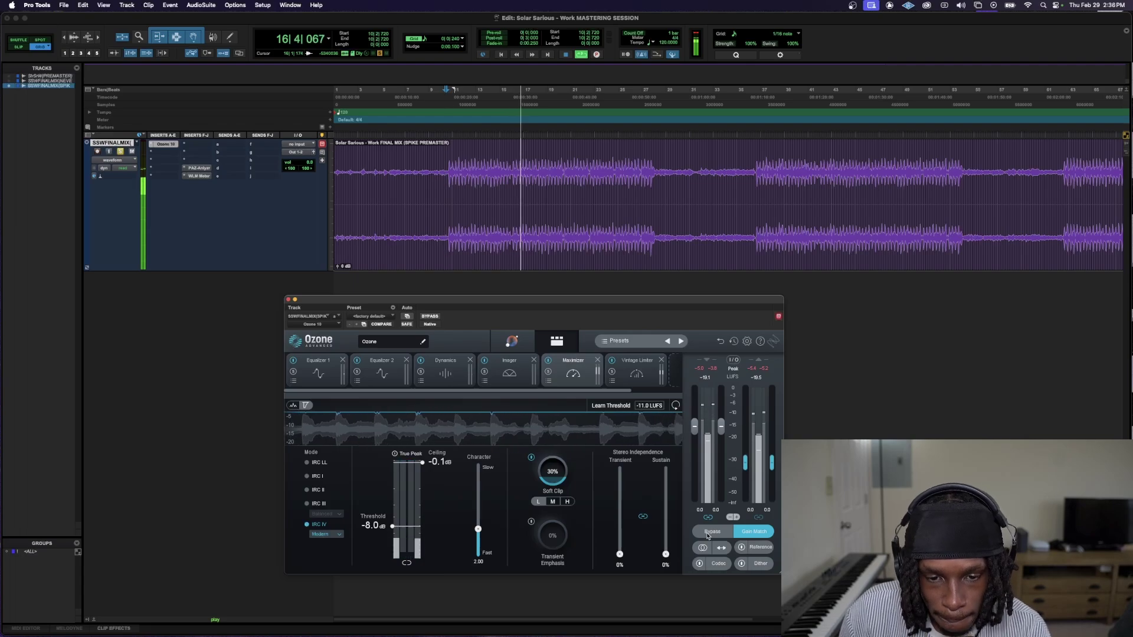
pyautogui.click(710, 534)
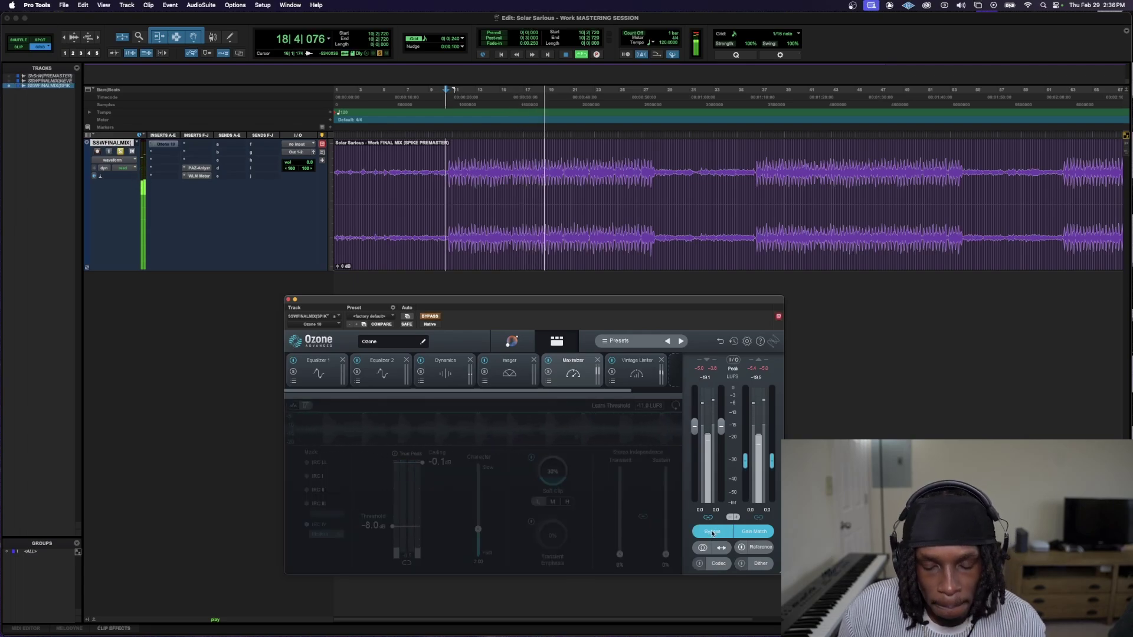
pyautogui.press('space')
pyautogui.click(712, 533)
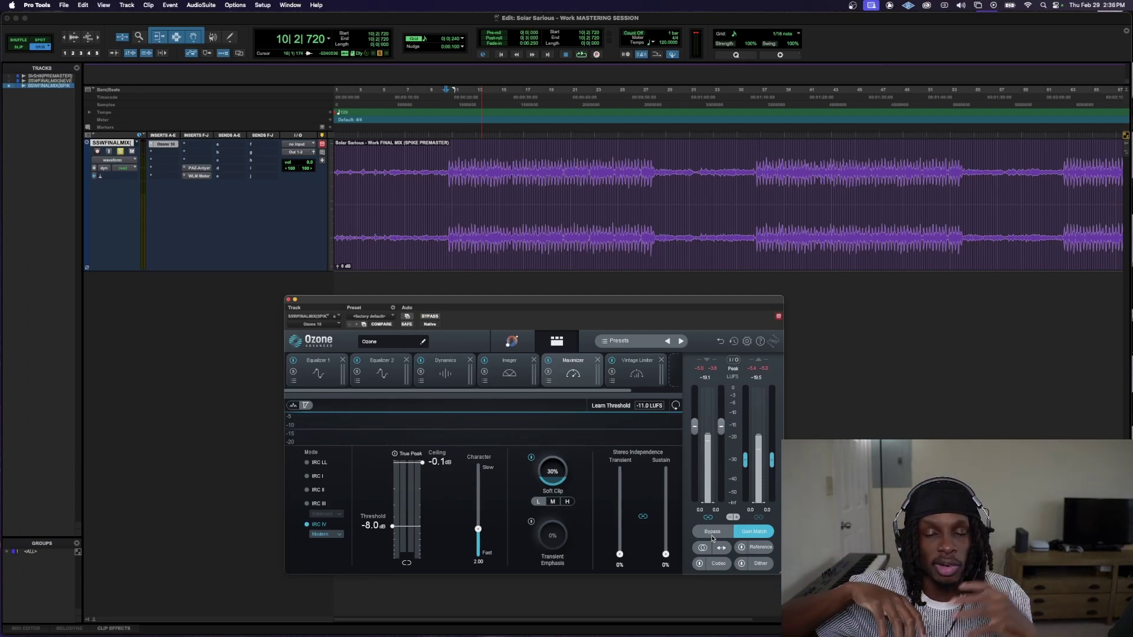
pyautogui.click(747, 534)
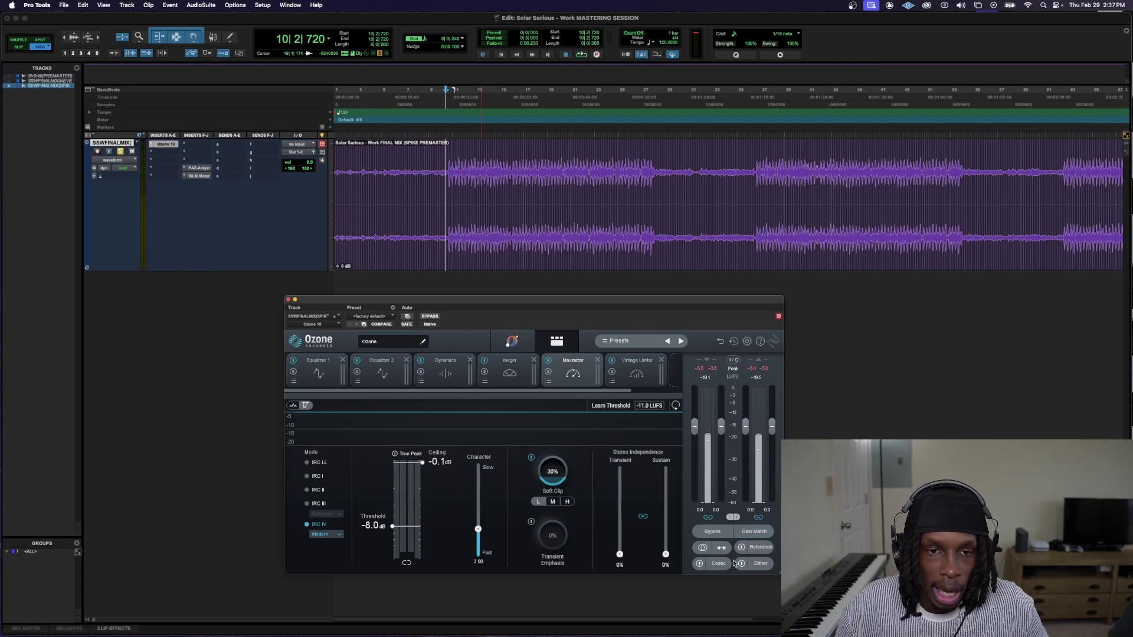
# - Open the WLM loudness meter on the final mix track and return the playhead to the session start
pyautogui.click(207, 177)
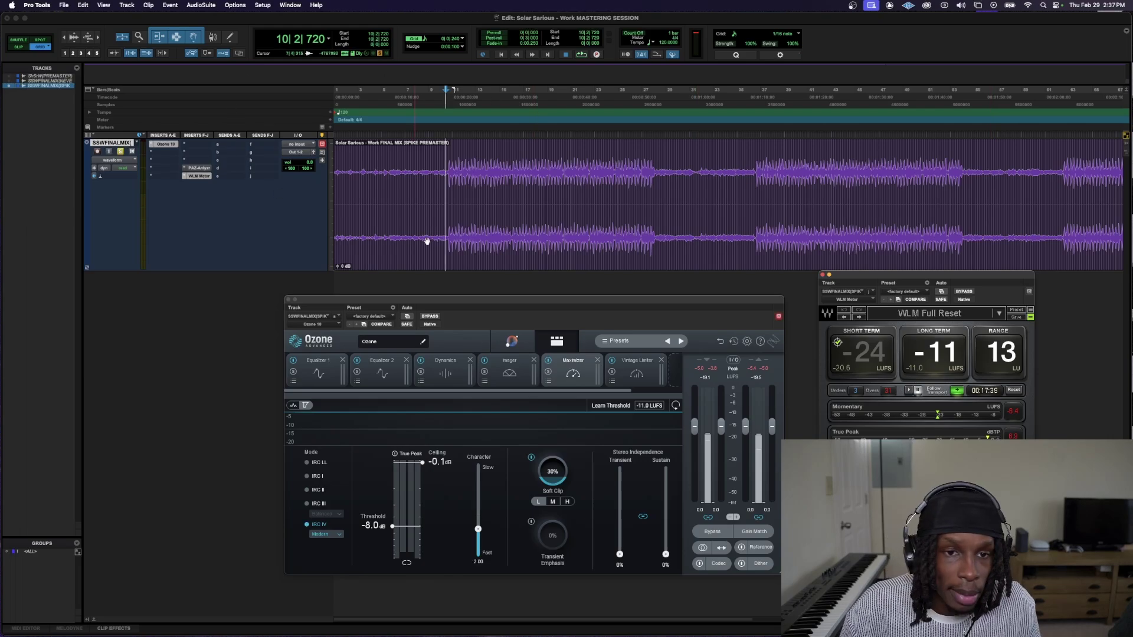
pyautogui.press('super+bracketleft')
pyautogui.press('super+bracketright')
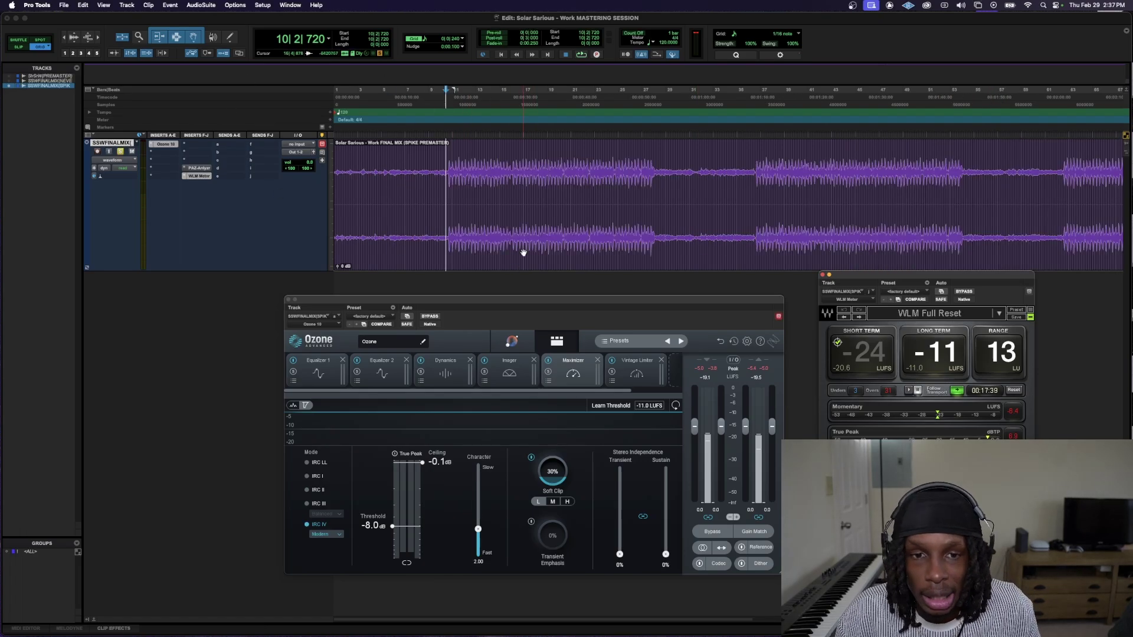
pyautogui.press('Return')
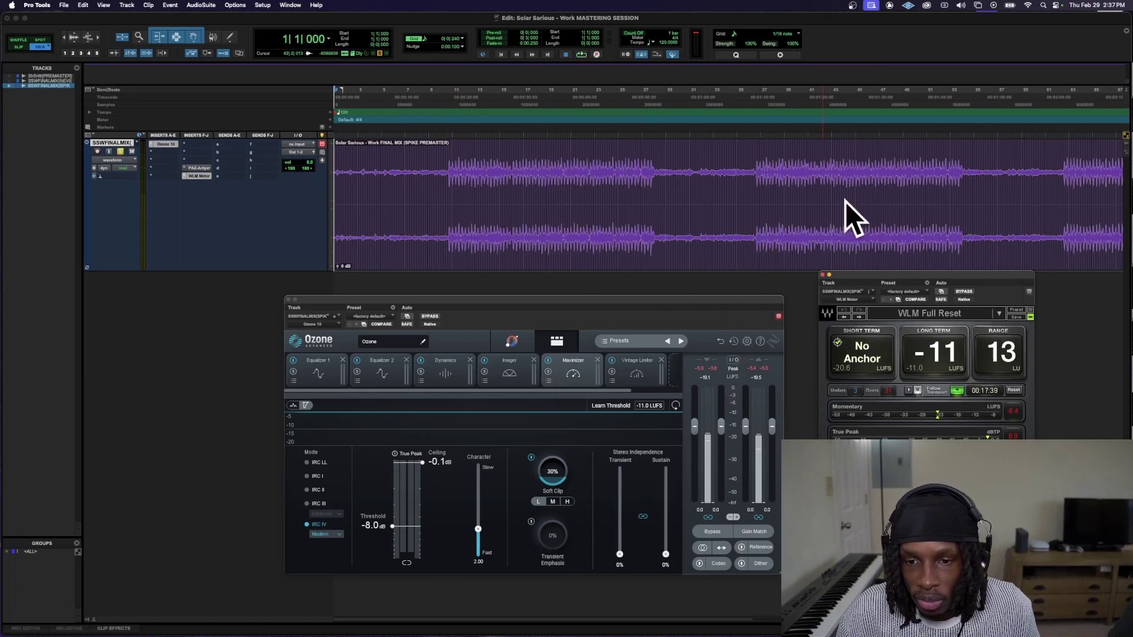